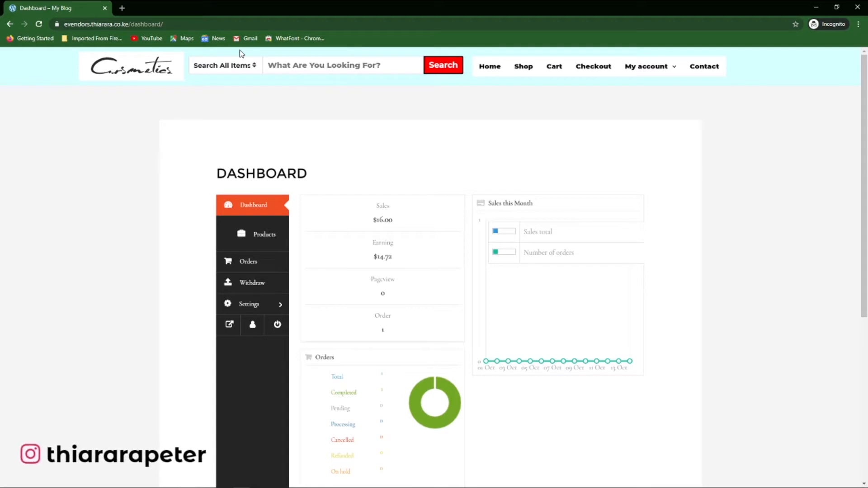
# Go to the vendor's Products list on the way to Orders, where order 536 shows Completed at $16.00.
pyautogui.scroll(-2, 282, 164)
pyautogui.scroll(2, 282, 164)
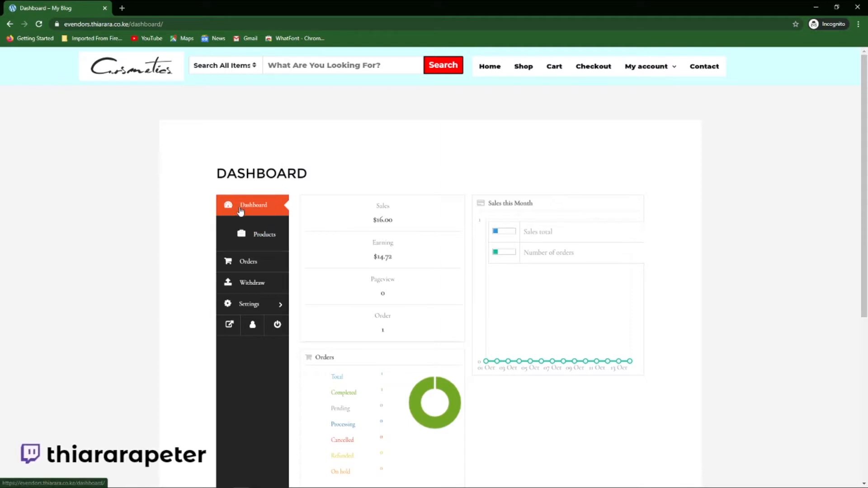
pyautogui.click(260, 233)
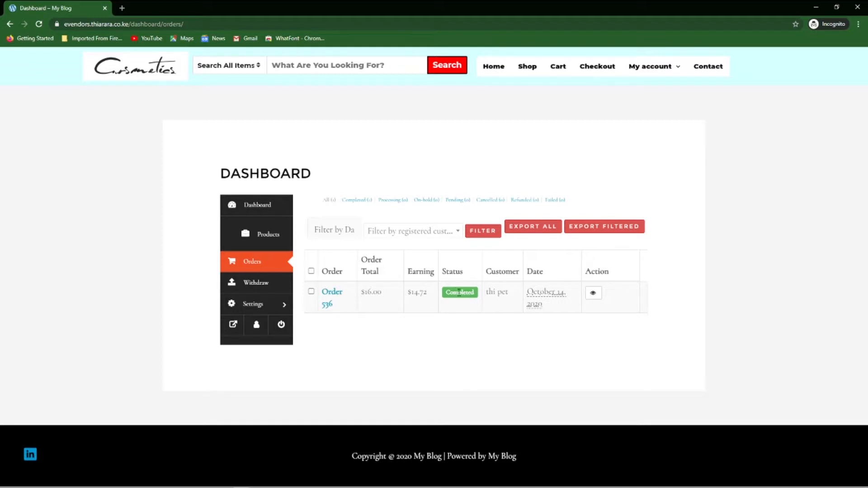
# Check the vendor's $0.00 withdraw balance, then minimize the vendor window to reveal the admin dashboard.
pyautogui.click(248, 281)
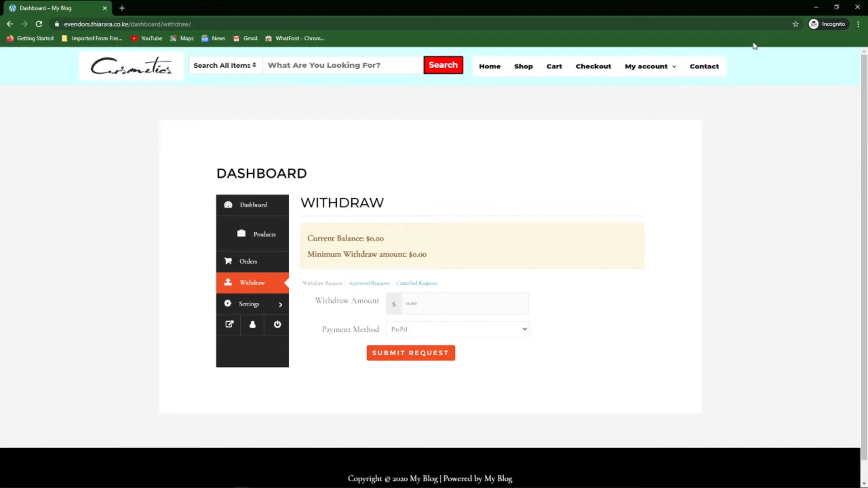
pyautogui.click(814, 7)
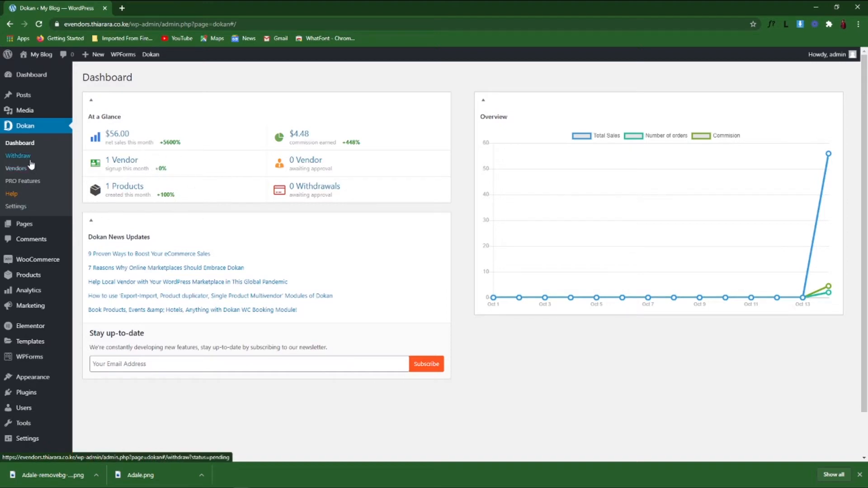
# Review the approved $14.72 withdrawal, then filter the Vendors list by Approved, Pending and All.
pyautogui.click(17, 157)
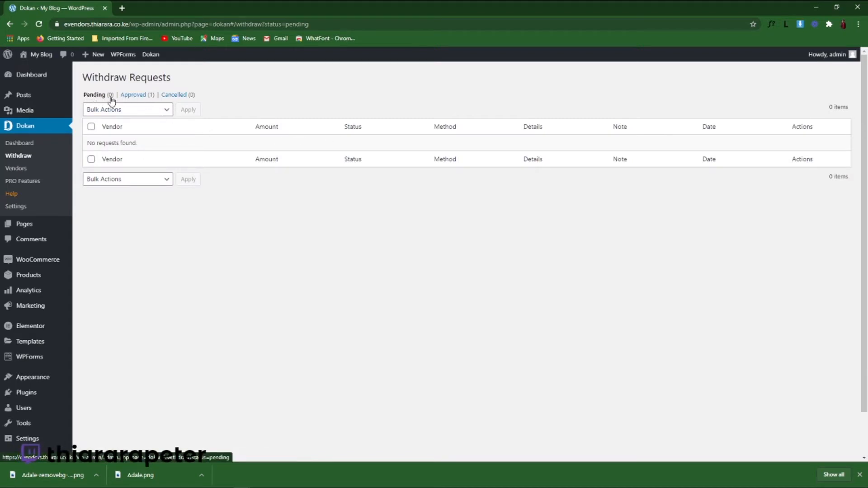
pyautogui.click(136, 95)
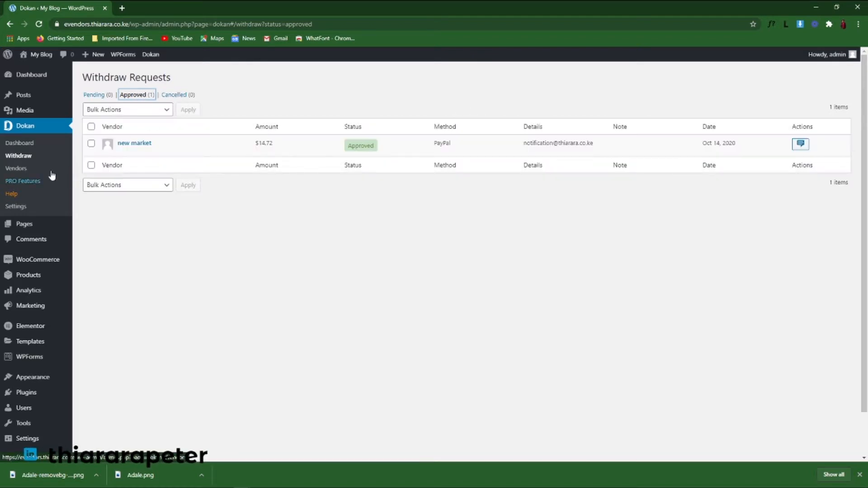
pyautogui.click(16, 173)
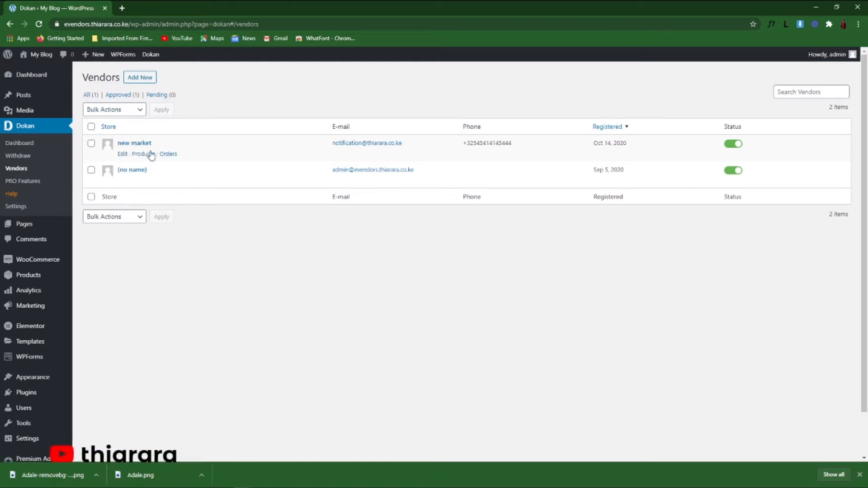
pyautogui.click(121, 96)
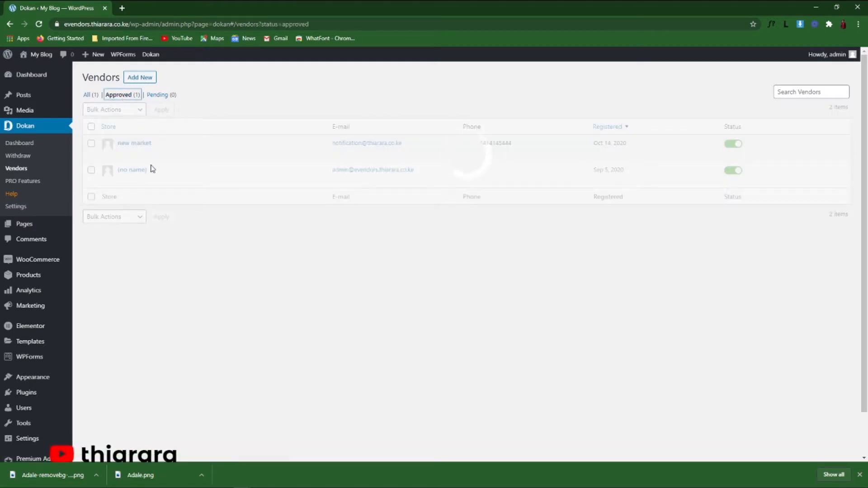
pyautogui.click(162, 97)
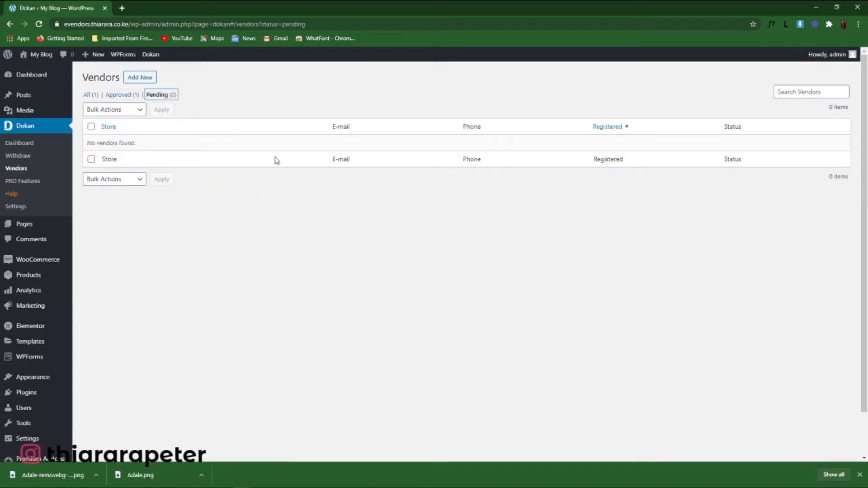
pyautogui.click(88, 94)
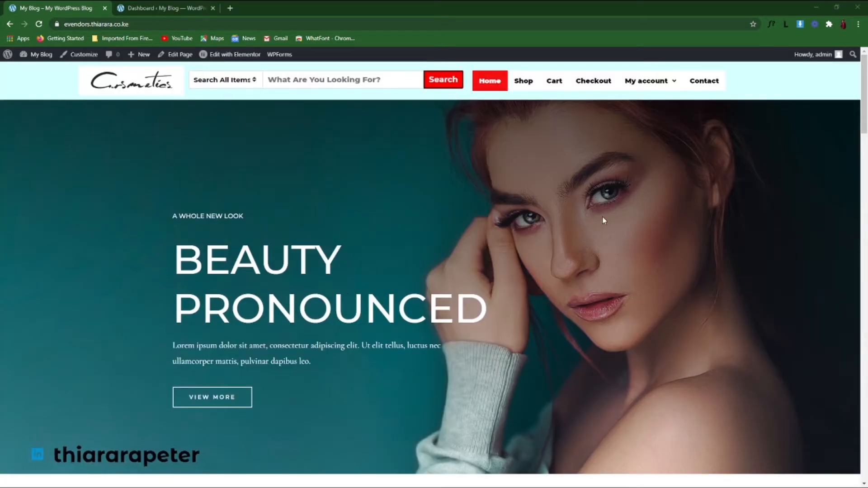
# From the admin tab, go through All Pages to the Plugins > Add New page.
pyautogui.scroll(-9, 606, 215)
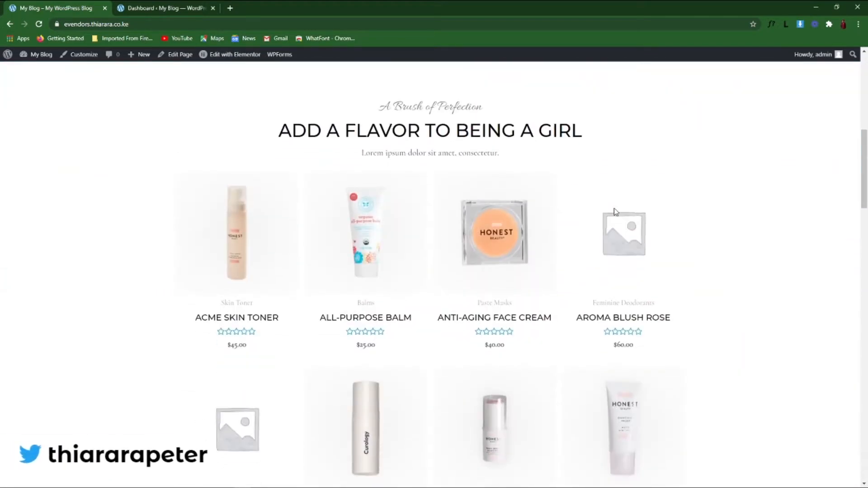
pyautogui.scroll(-10, 614, 211)
pyautogui.scroll(18, 612, 208)
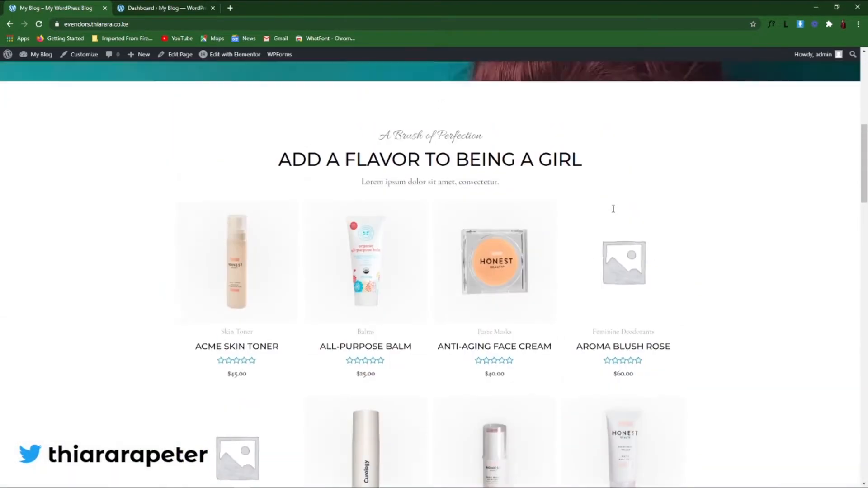
pyautogui.click(165, 8)
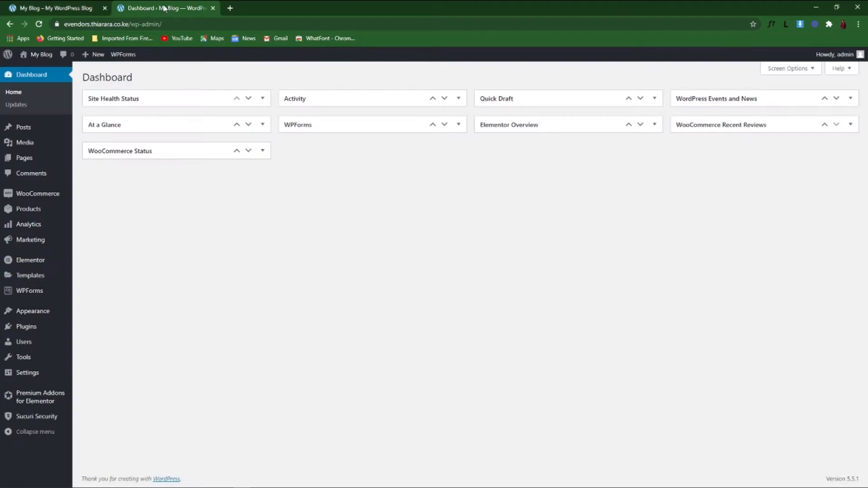
pyautogui.moveTo(19, 160)
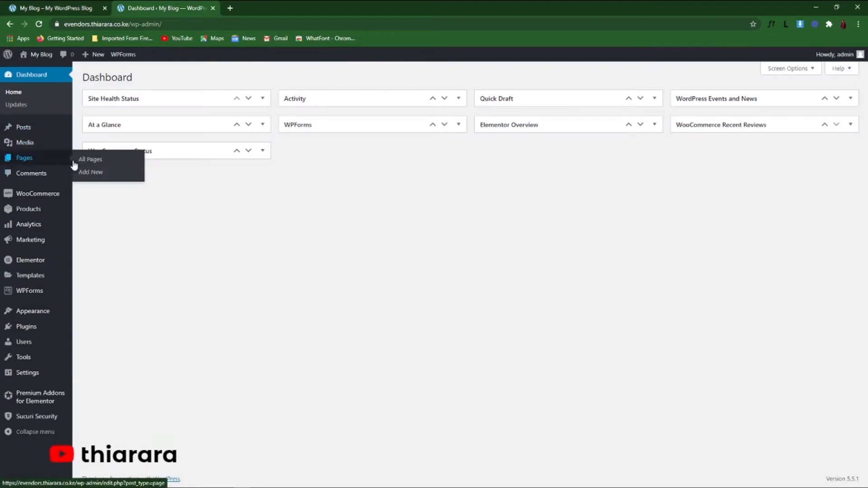
pyautogui.click(90, 164)
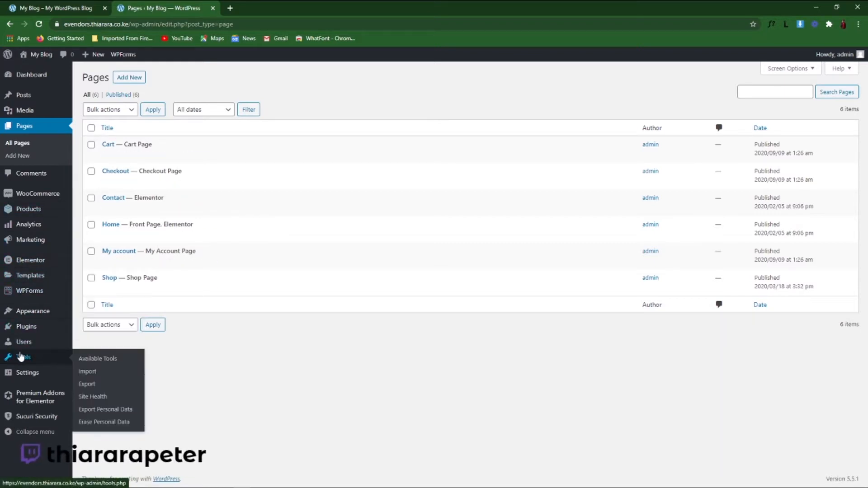
pyautogui.moveTo(55, 330)
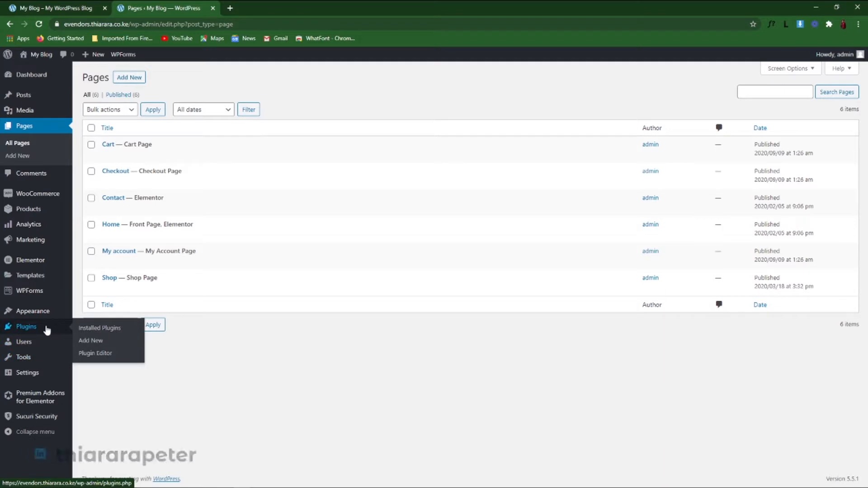
pyautogui.click(92, 342)
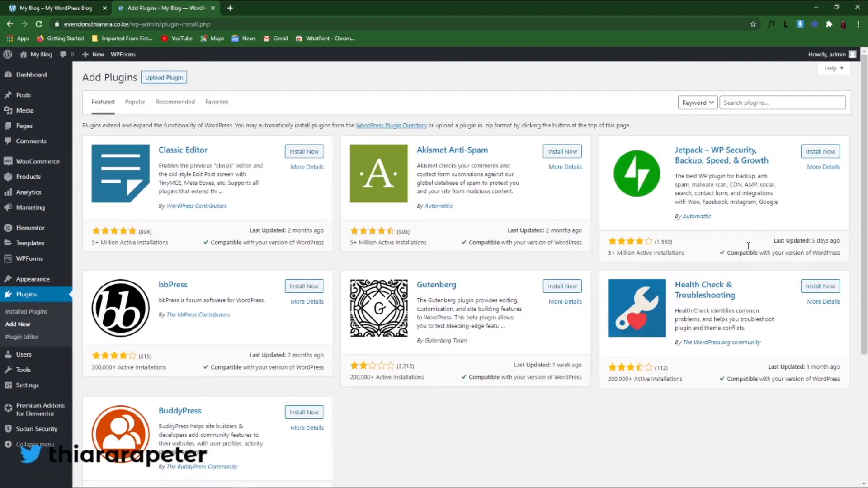
# Search the plugin directory for 'dokan', briefly checking the storefront tab in between.
pyautogui.click(771, 104)
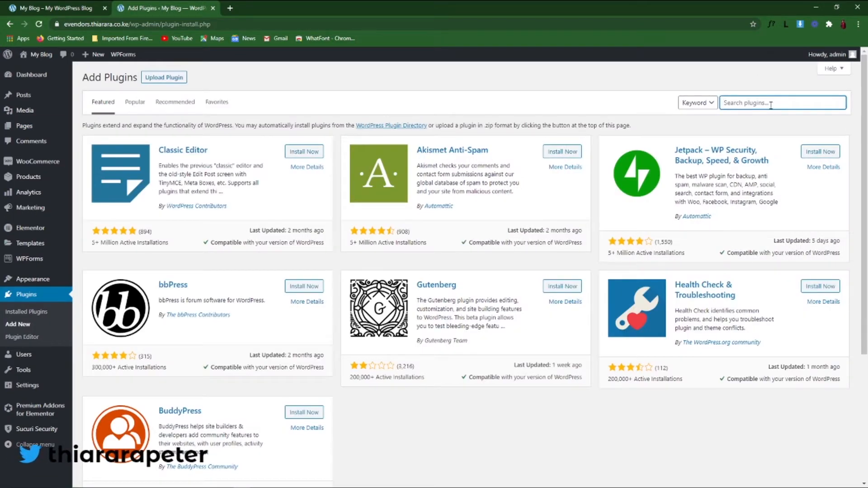
pyautogui.write('dokan')
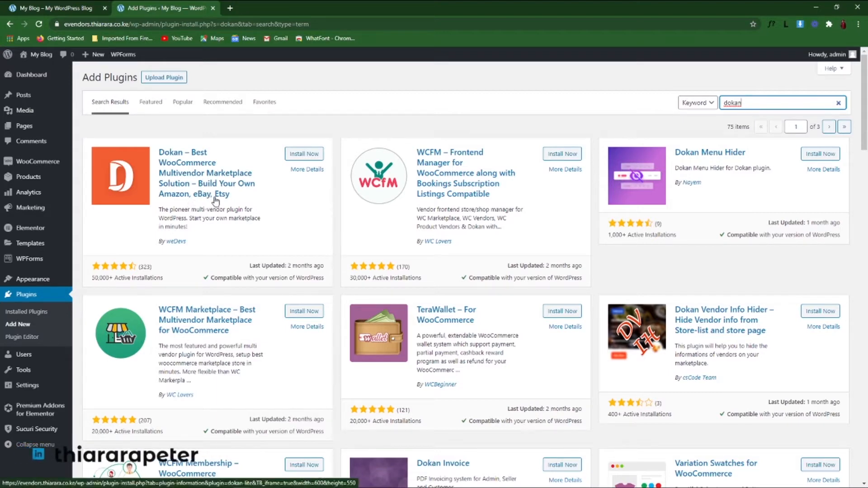
pyautogui.click(50, 6)
pyautogui.scroll(-18, 275, 268)
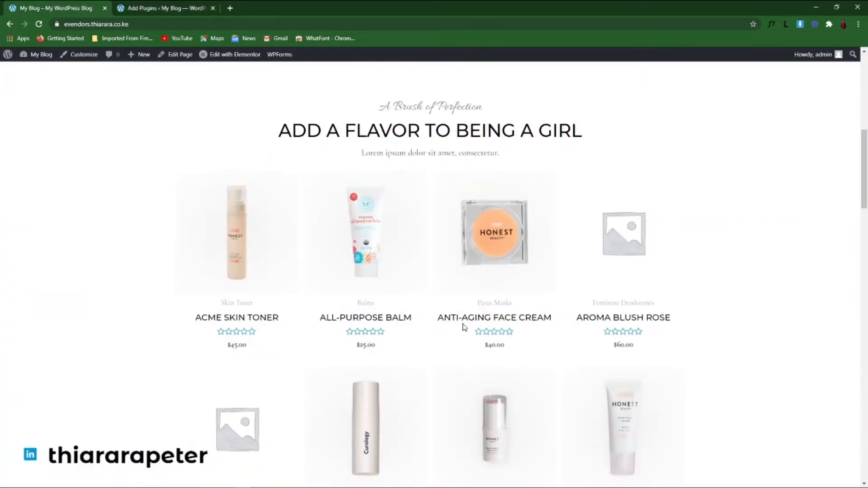
pyautogui.scroll(9, 275, 268)
pyautogui.scroll(9, 274, 269)
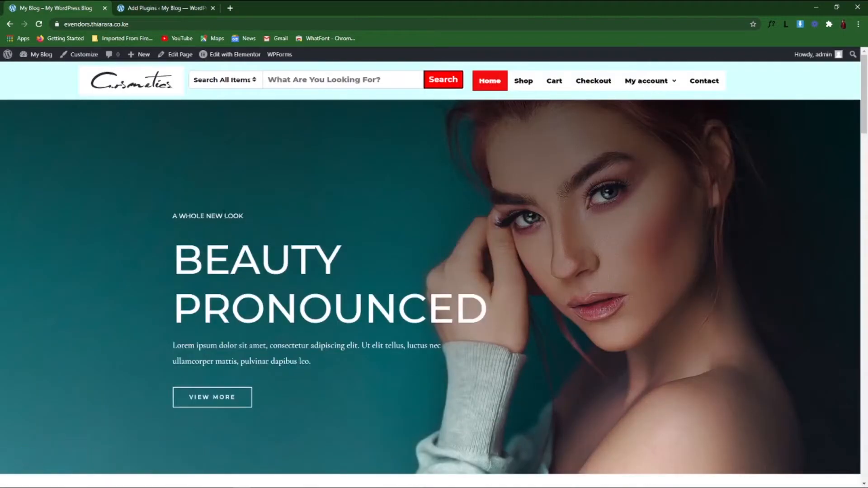
pyautogui.click(171, 6)
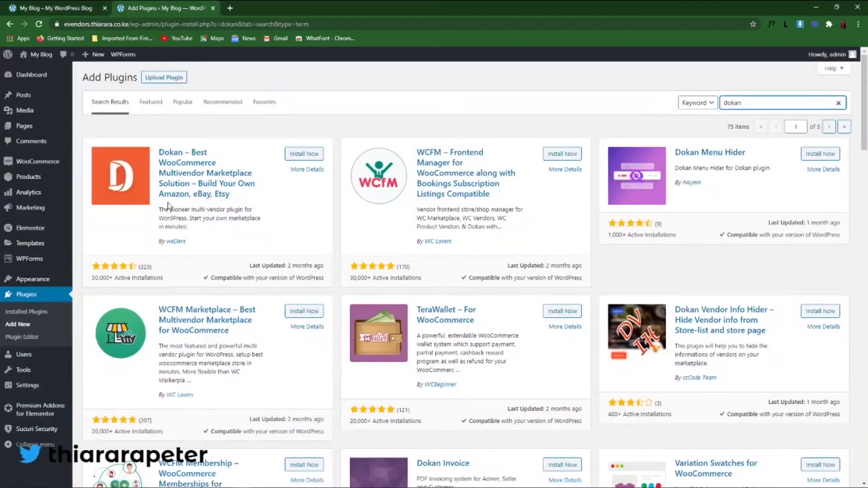
# Install and activate the Dokan marketplace plugin from its search result card.
pyautogui.click(95, 272)
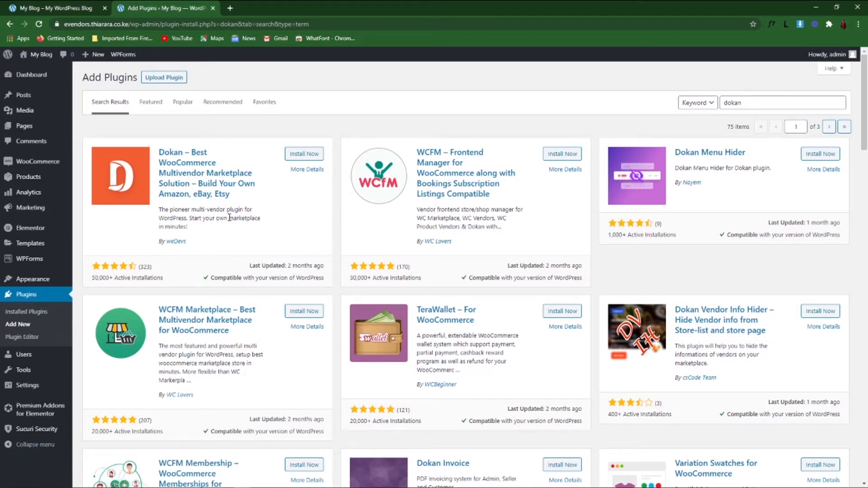
pyautogui.click(307, 159)
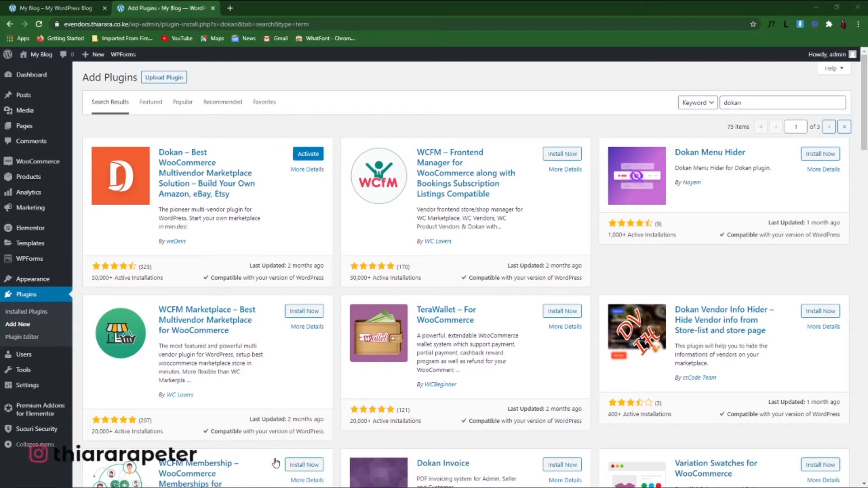
pyautogui.click(309, 154)
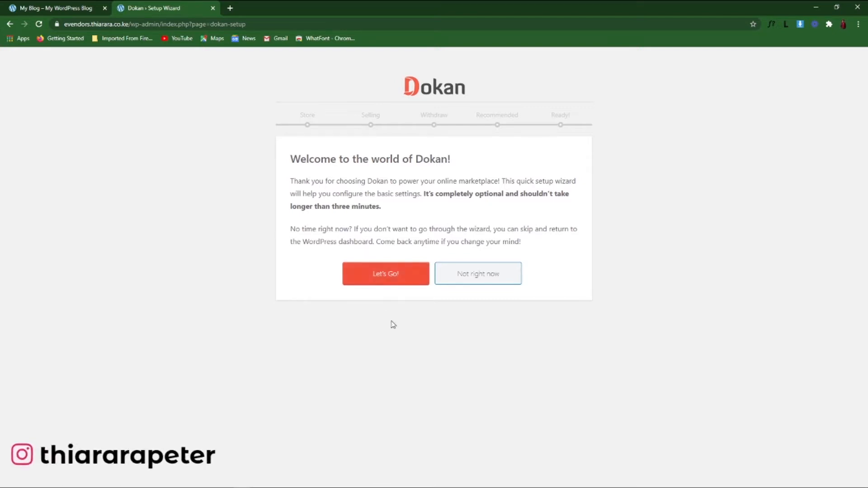
# Start the Dokan store setup and keep the Vendor Store URL slug as 'store'.
pyautogui.click(390, 283)
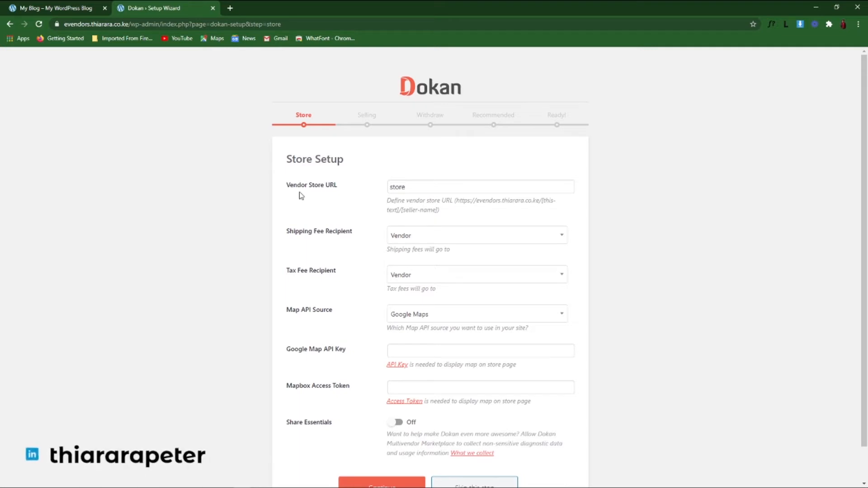
pyautogui.moveTo(478, 200); pyautogui.dragTo(539, 200)
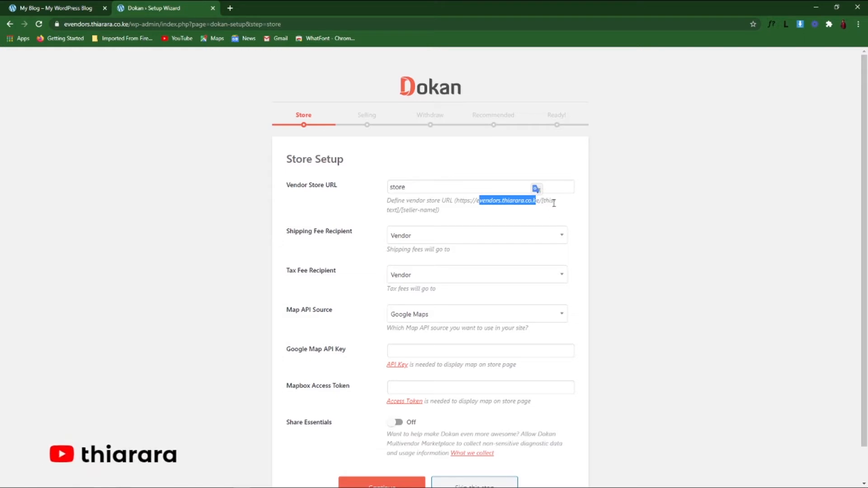
pyautogui.moveTo(456, 190); pyautogui.dragTo(285, 186)
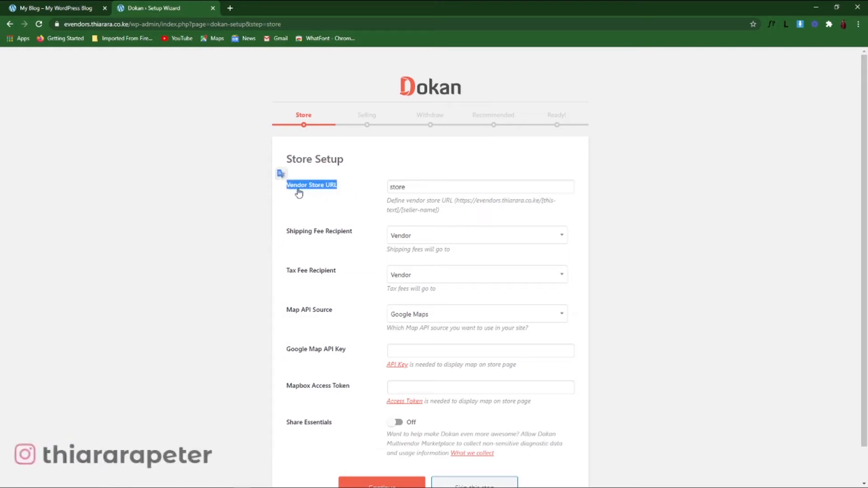
pyautogui.click(341, 203)
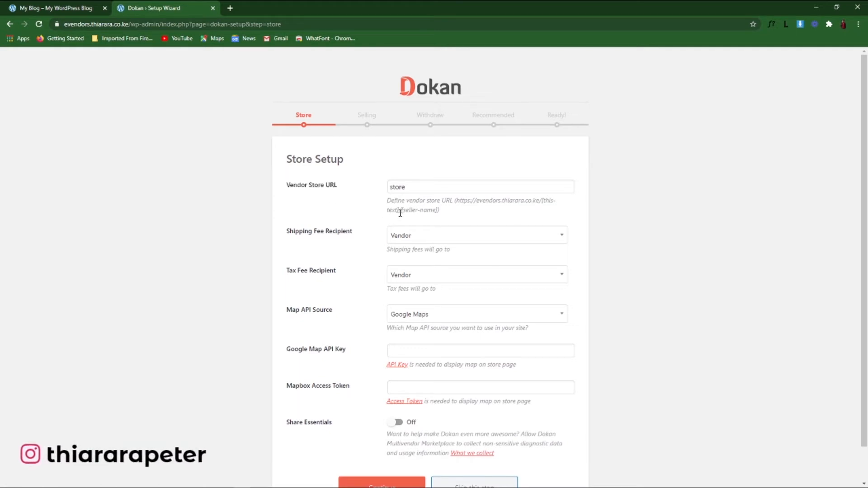
pyautogui.moveTo(444, 215); pyautogui.dragTo(399, 210)
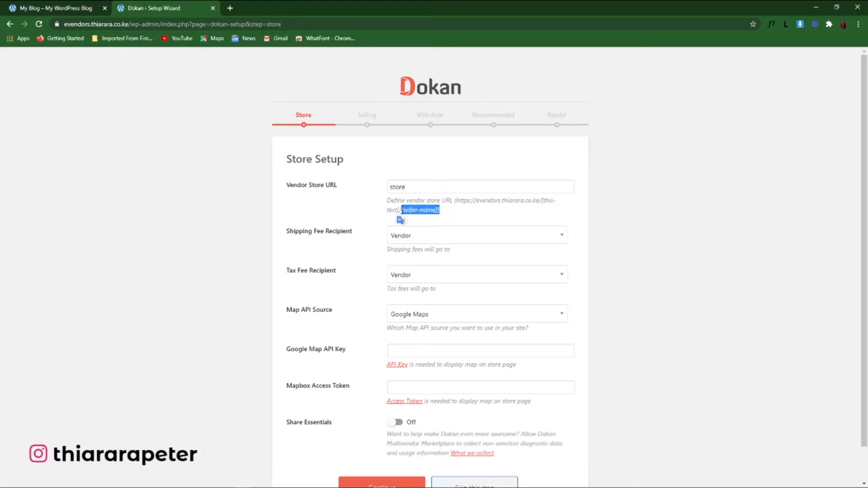
pyautogui.click(375, 214)
pyautogui.doubleClick(411, 188)
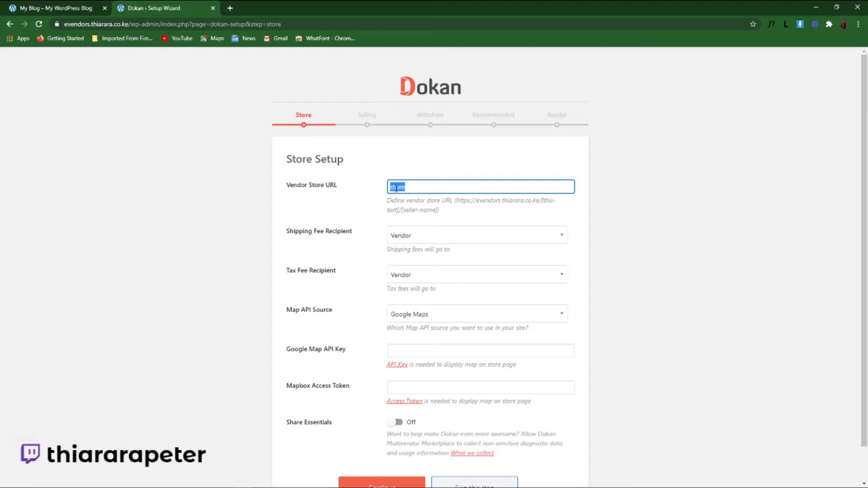
pyautogui.click(409, 186)
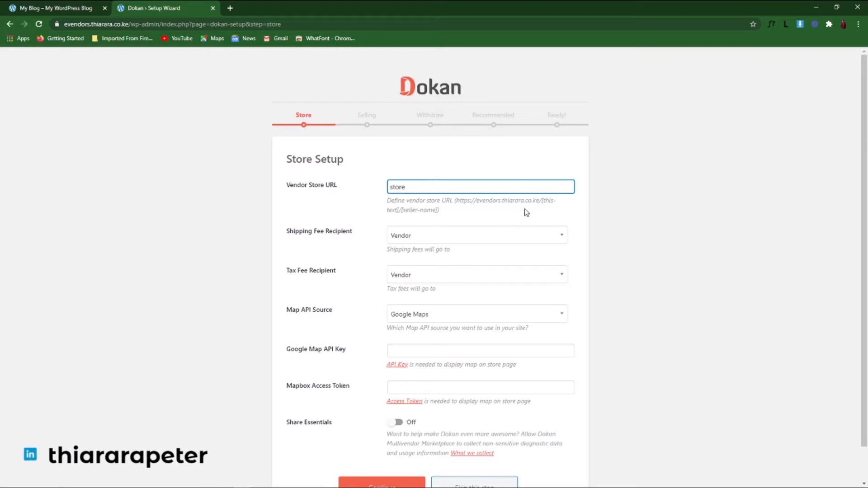
pyautogui.click(291, 239)
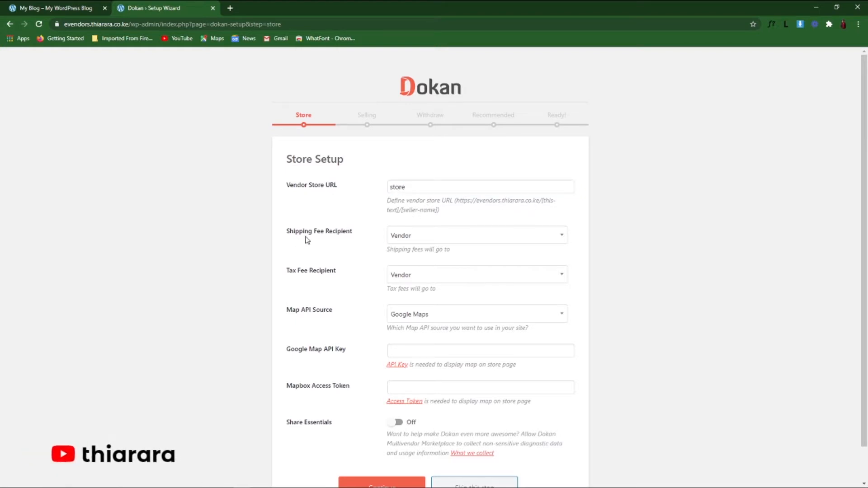
# Keep Vendor as the shipping and tax fee recipient and save the store setup.
pyautogui.scroll(-1, 342, 239)
pyautogui.scroll(-1, 342, 238)
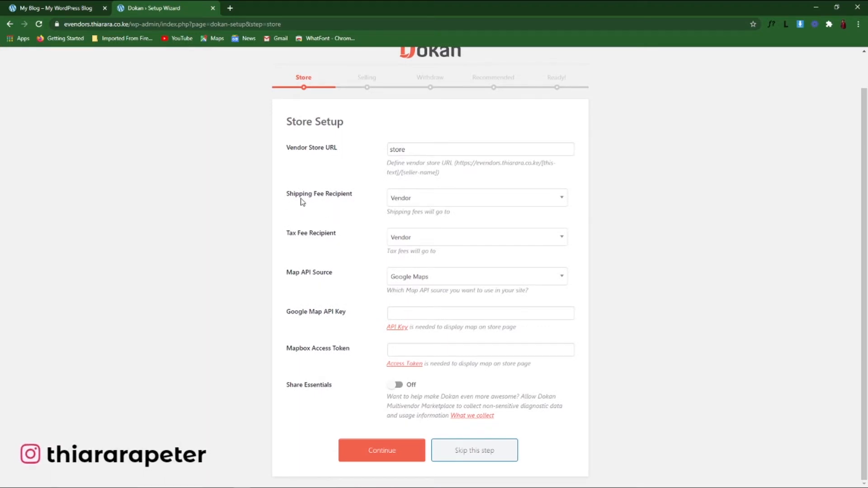
pyautogui.moveTo(288, 202); pyautogui.dragTo(351, 199)
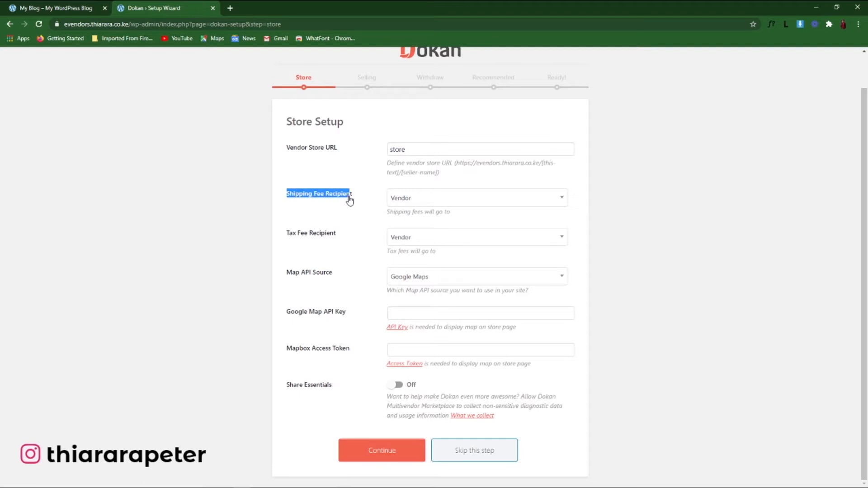
pyautogui.click(404, 199)
pyautogui.click(380, 209)
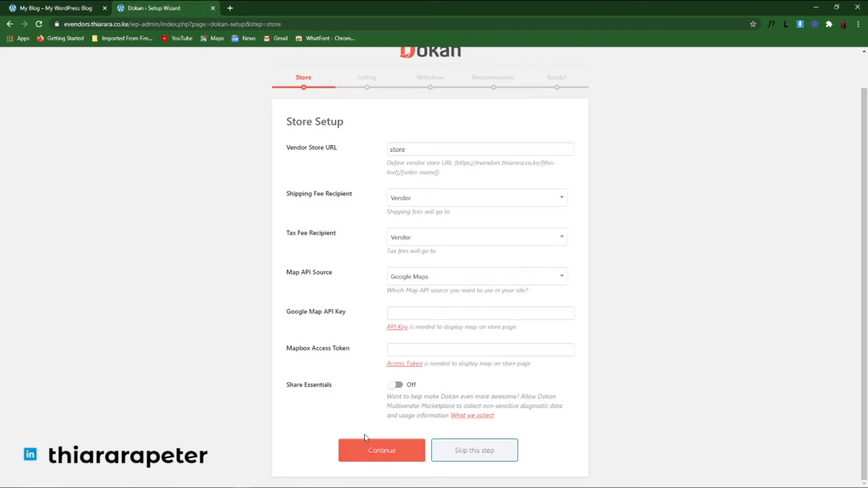
pyautogui.click(372, 449)
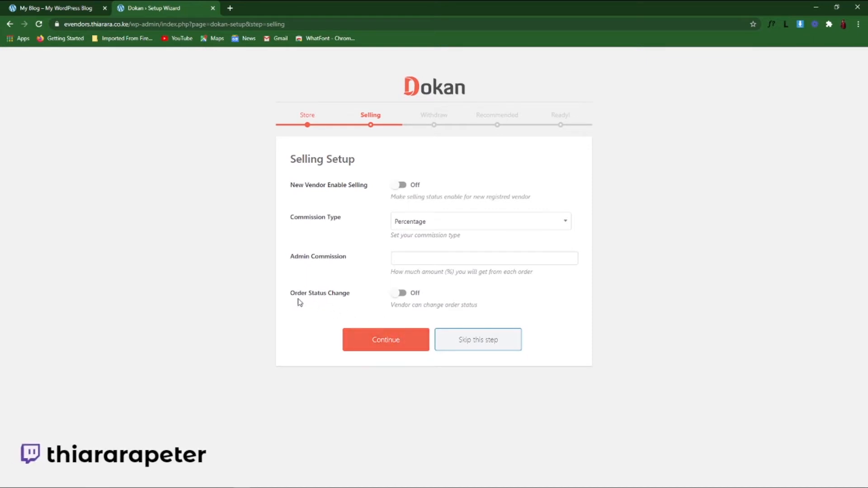
# Accept selling defaults, then allow PayPal withdrawals for Completed orders with a 0 minimum limit.
pyautogui.click(379, 338)
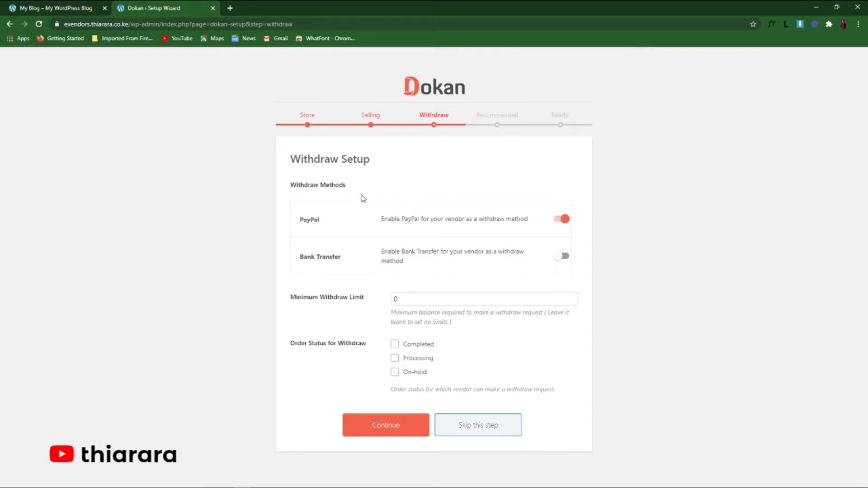
pyautogui.moveTo(362, 198); pyautogui.dragTo(288, 187)
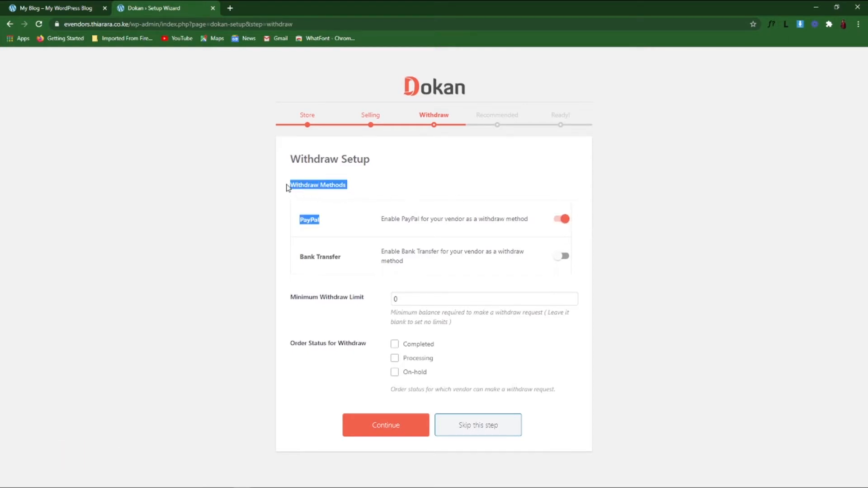
pyautogui.click(288, 187)
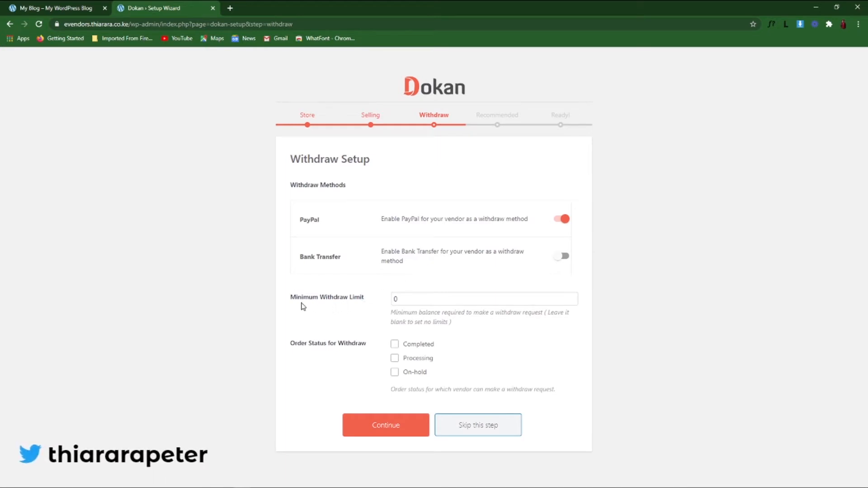
pyautogui.doubleClick(394, 299)
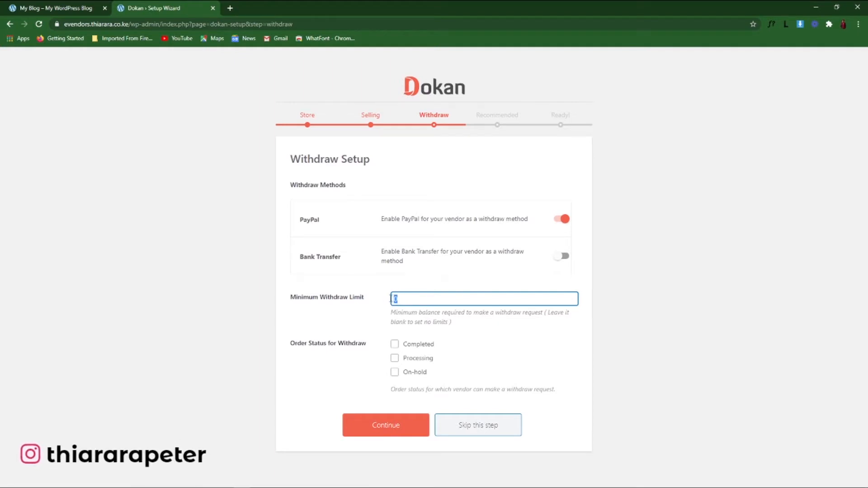
pyautogui.click(361, 316)
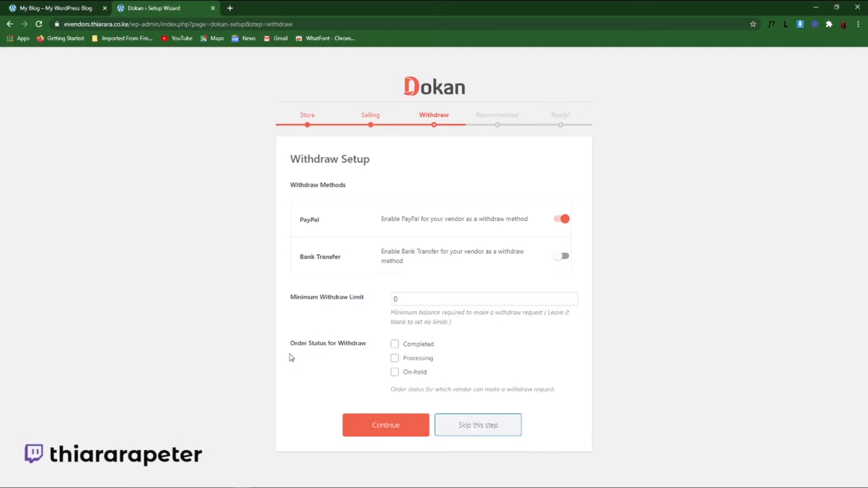
pyautogui.click(396, 347)
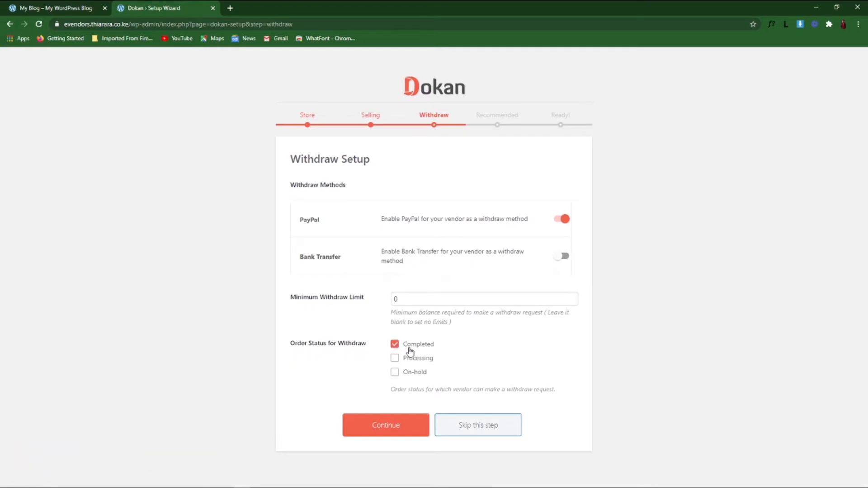
pyautogui.click(386, 433)
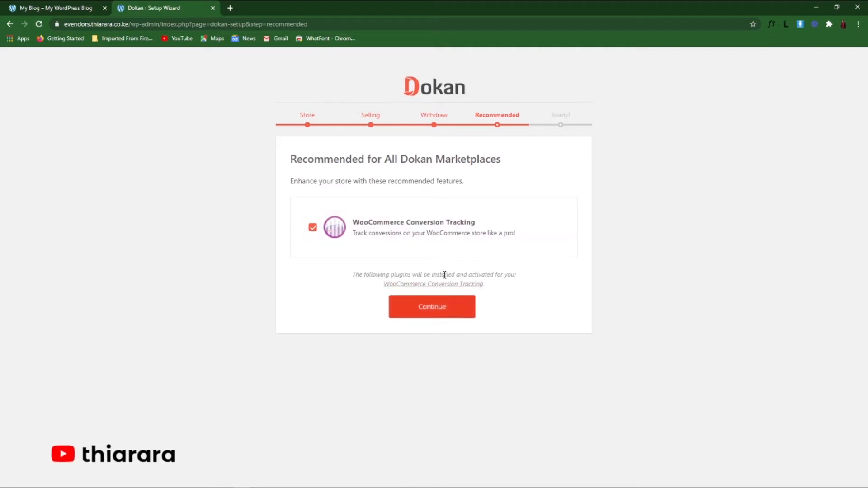
# Finish setup with WooCommerce Conversion Tracking kept checked, then go to the Dokan dashboard.
pyautogui.click(426, 310)
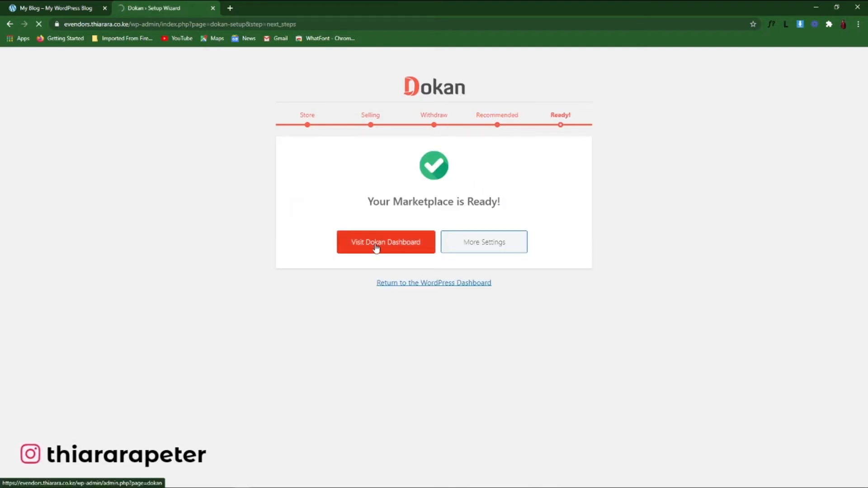
pyautogui.click(375, 246)
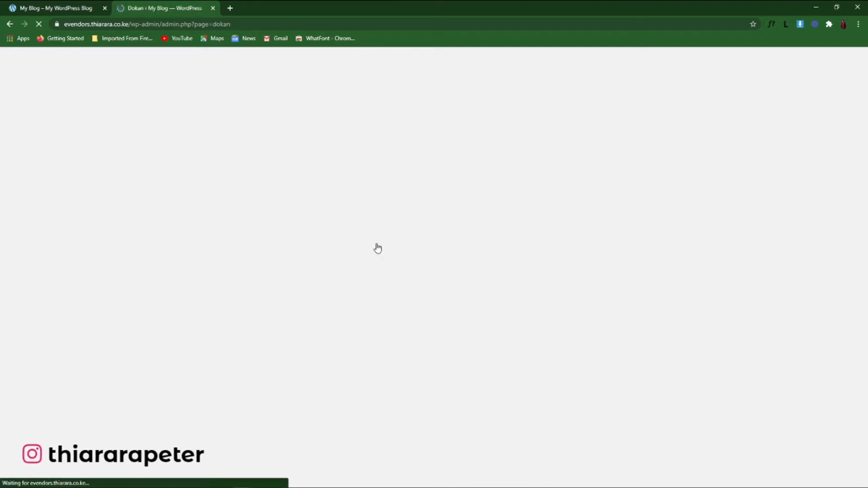
# Open the admin Dashboard in a new tab from the storefront, close the old tab, and dismiss the Happy Addons notice.
pyautogui.click(61, 10)
pyautogui.moveTo(37, 56)
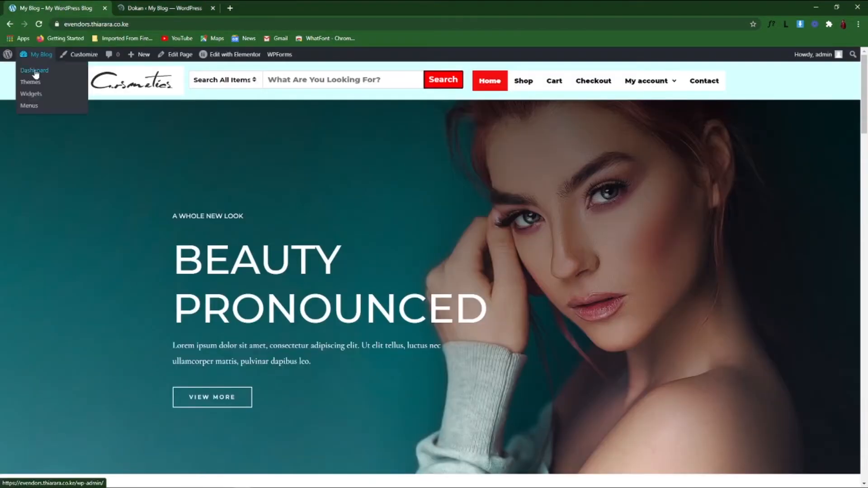
pyautogui.rightClick(36, 73)
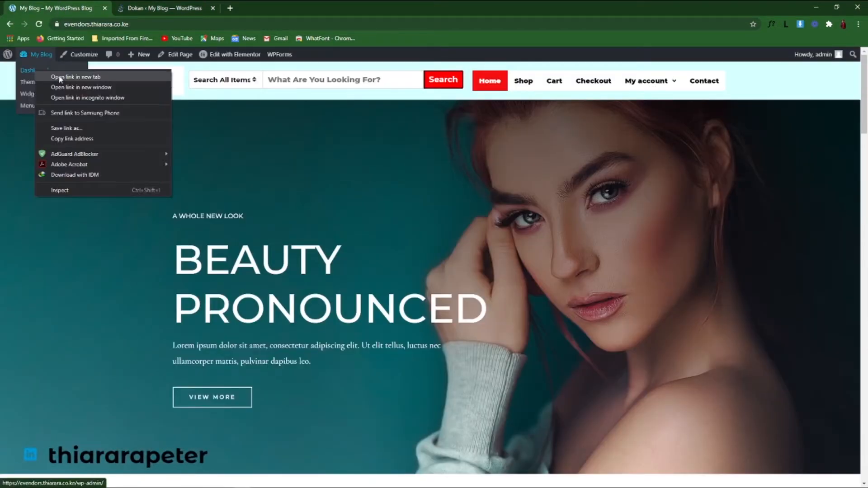
pyautogui.click(60, 78)
pyautogui.click(105, 8)
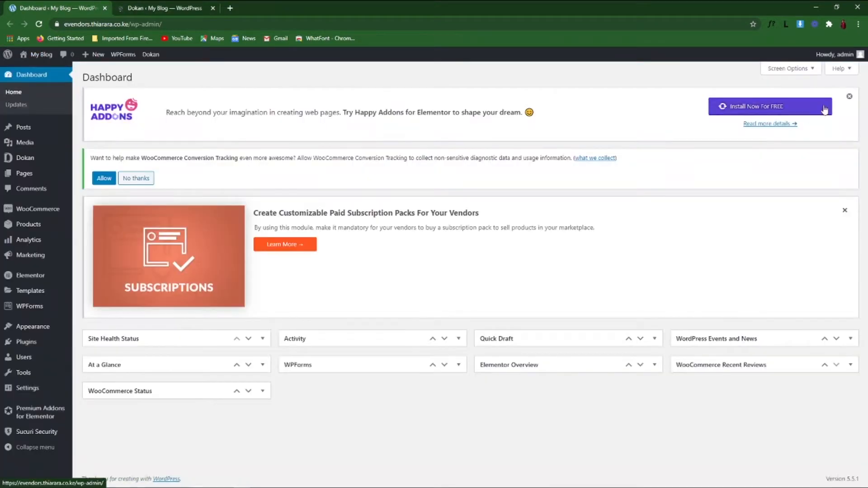
pyautogui.click(850, 98)
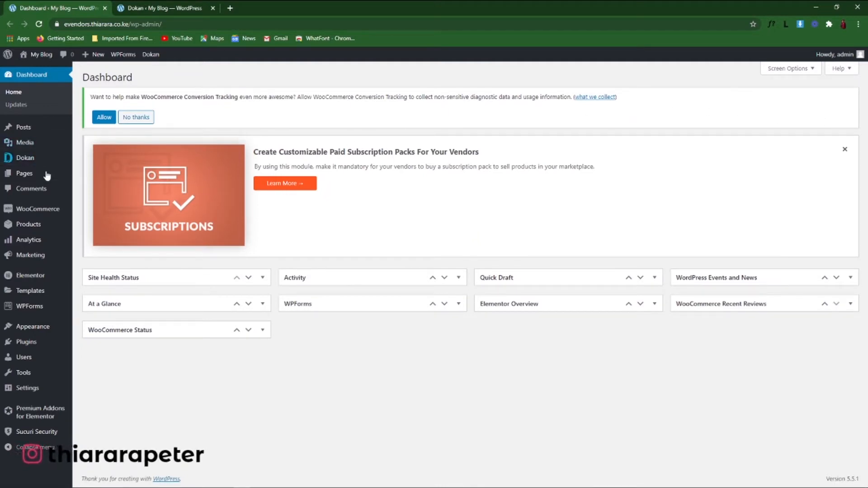
# View the nine published pages, dismiss the Subscriptions banner, and decline conversion tracking data sharing.
pyautogui.moveTo(14, 173)
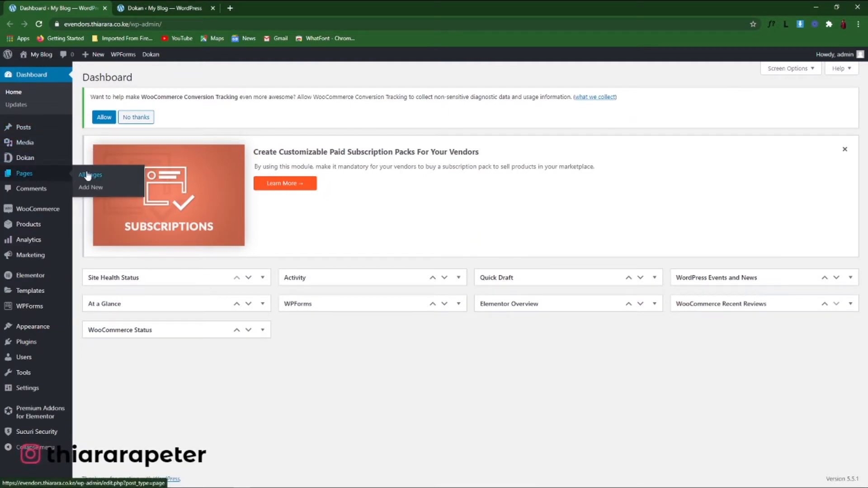
pyautogui.click(89, 175)
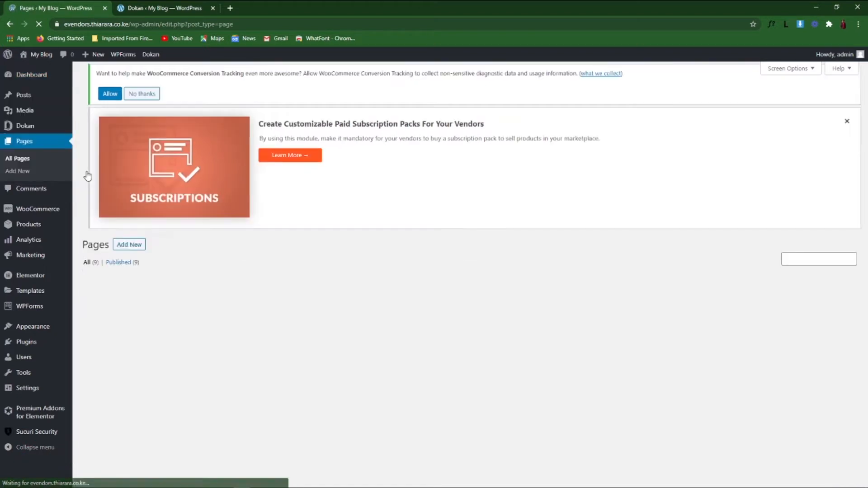
pyautogui.scroll(-3, 132, 244)
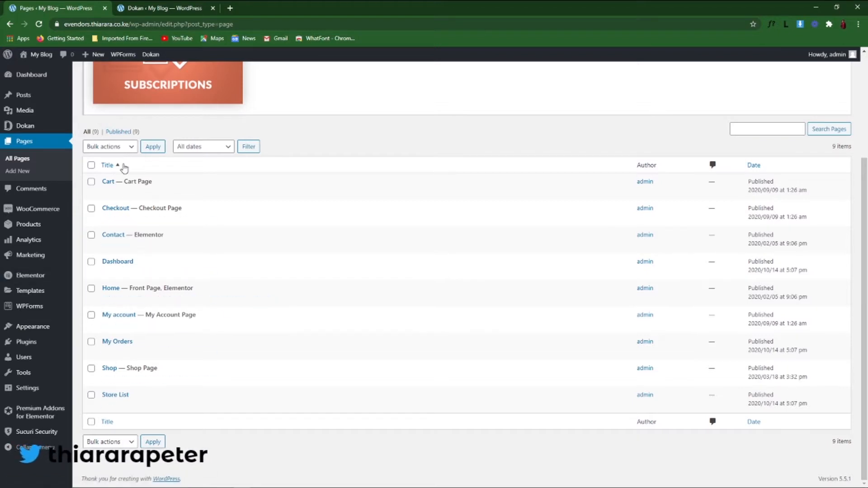
pyautogui.scroll(3, 145, 226)
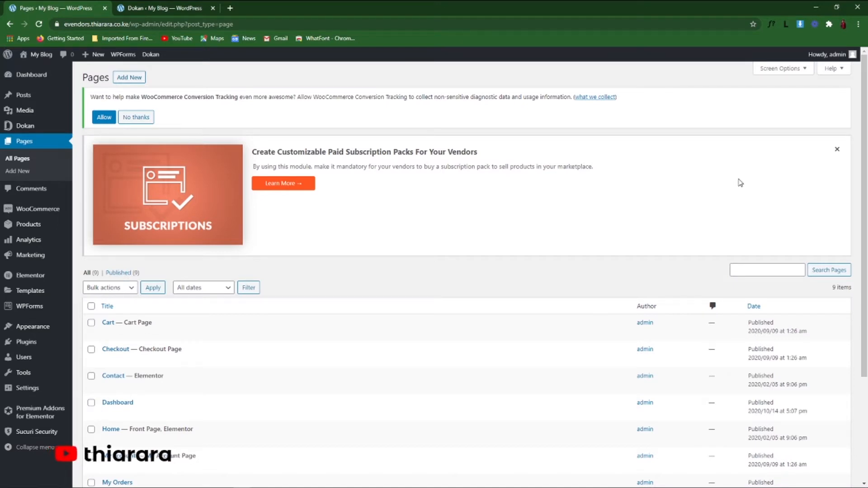
pyautogui.click(837, 150)
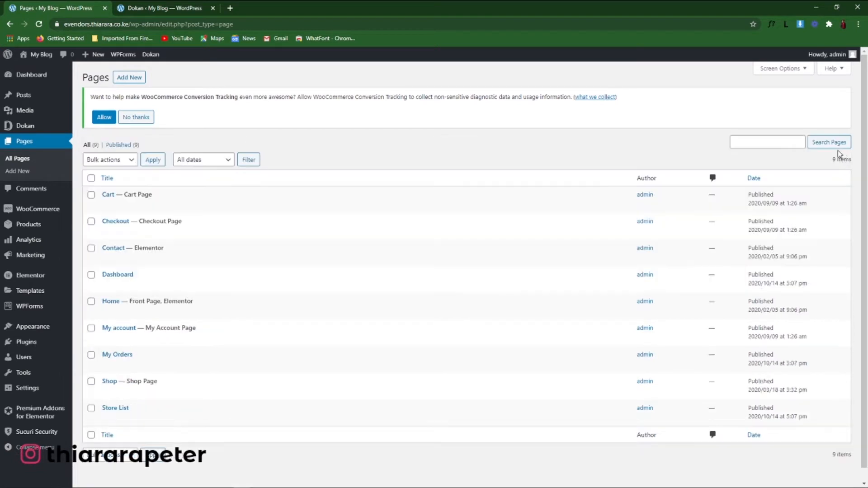
pyautogui.click(137, 120)
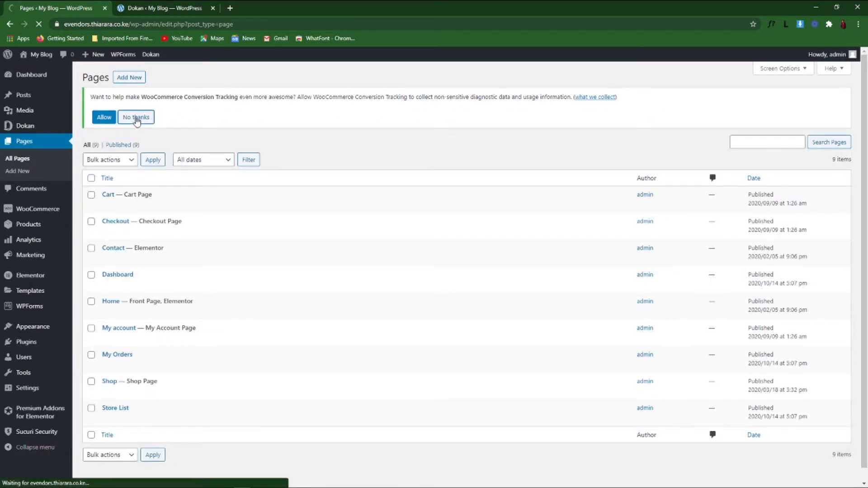
# Open Dokan's General Settings in WordPress admin, where the vendor store URL is 'store'.
pyautogui.click(151, 6)
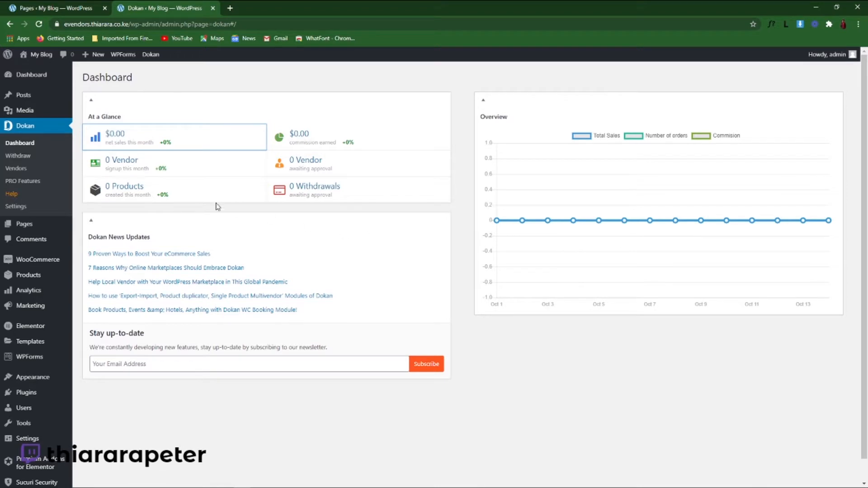
pyautogui.click(16, 208)
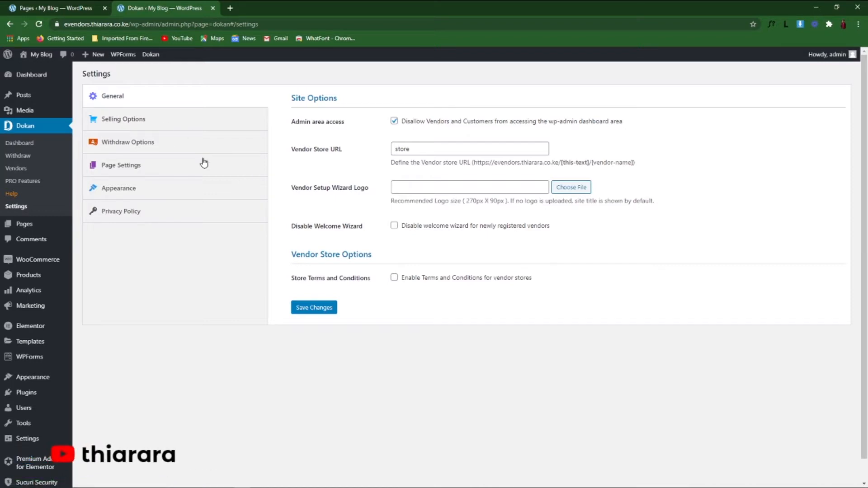
pyautogui.click(136, 120)
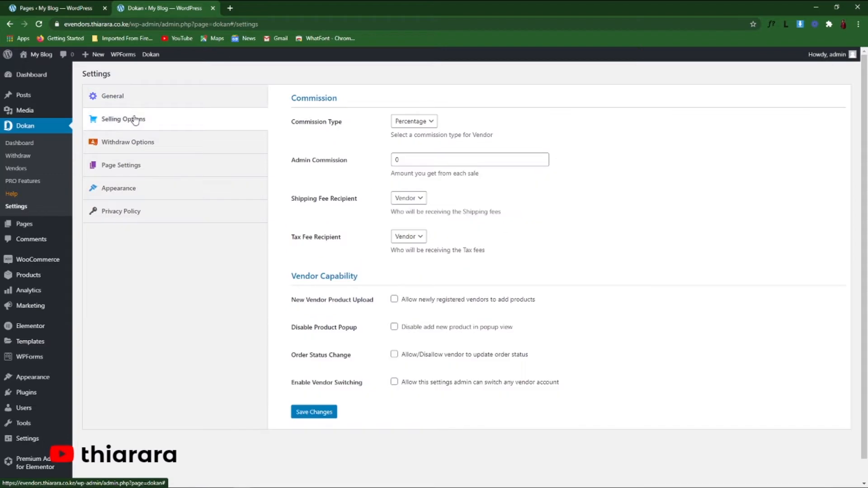
pyautogui.click(137, 99)
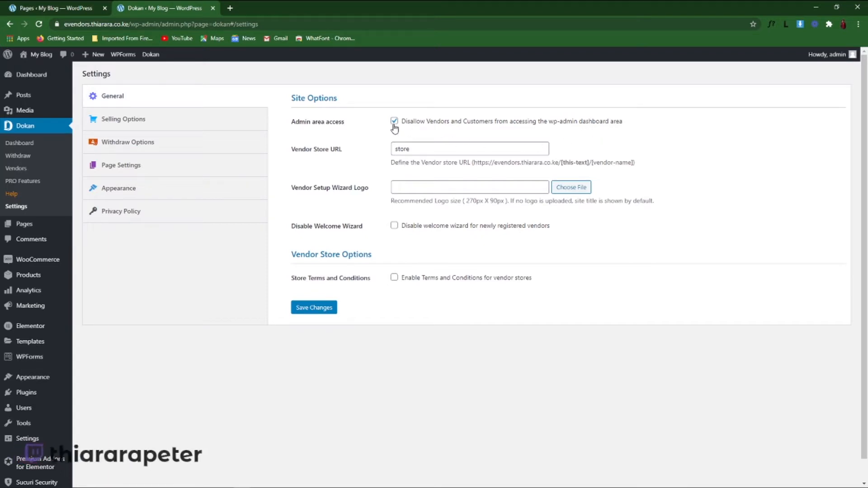
pyautogui.moveTo(11, 58)
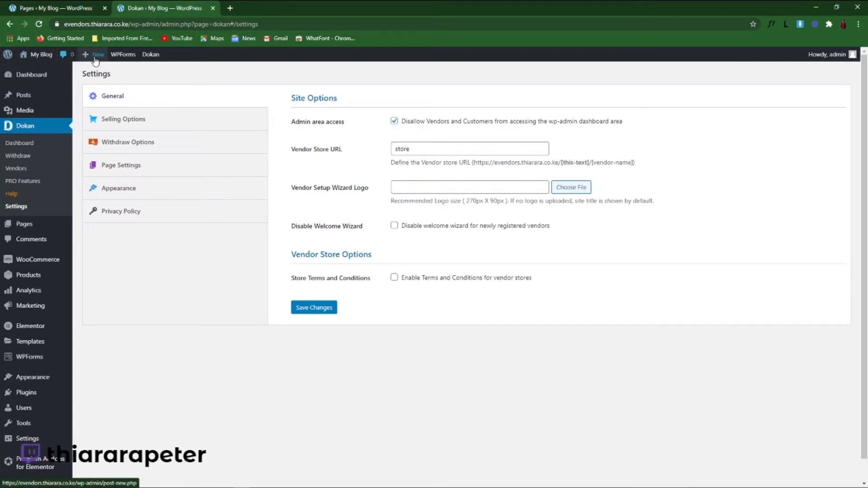
pyautogui.moveTo(98, 58)
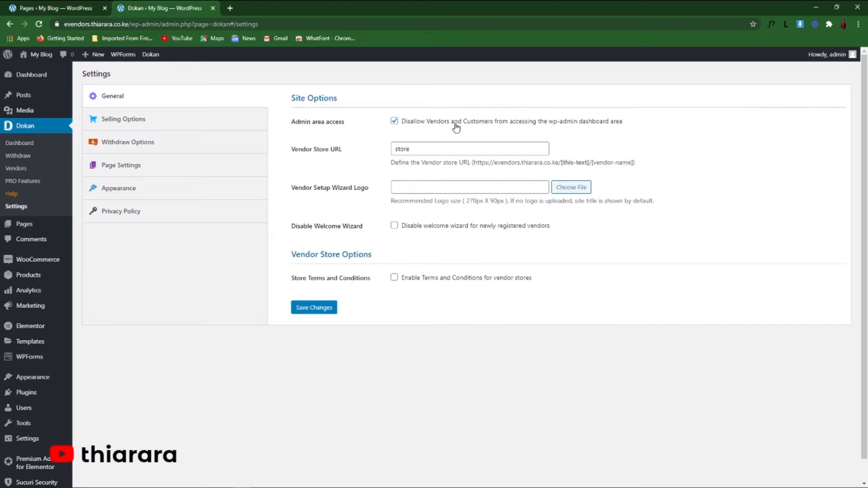
pyautogui.doubleClick(413, 150)
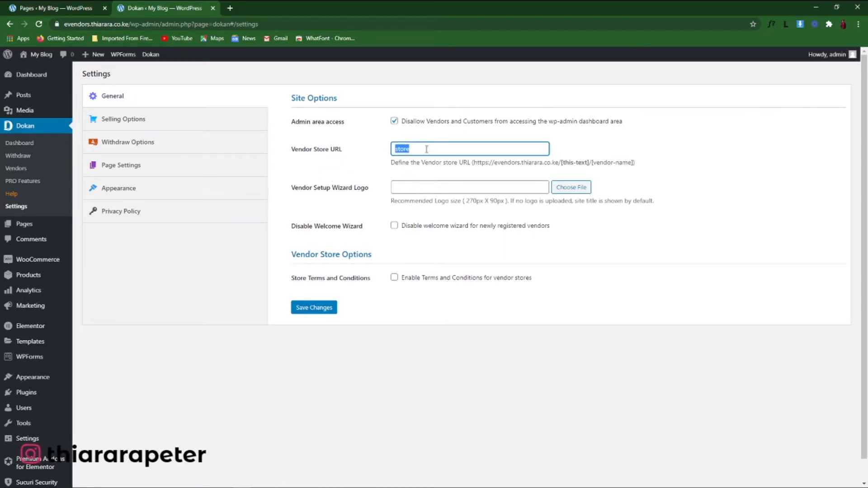
pyautogui.click(382, 147)
pyautogui.doubleClick(400, 150)
pyautogui.click(411, 150)
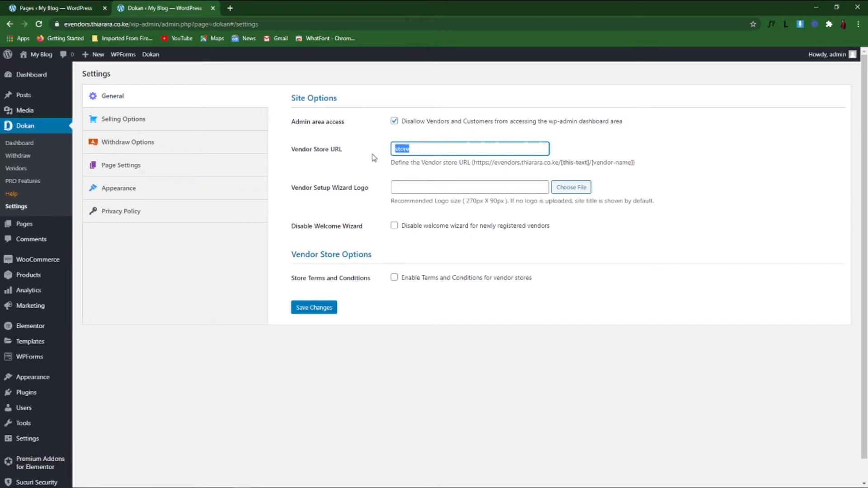
pyautogui.click(310, 192)
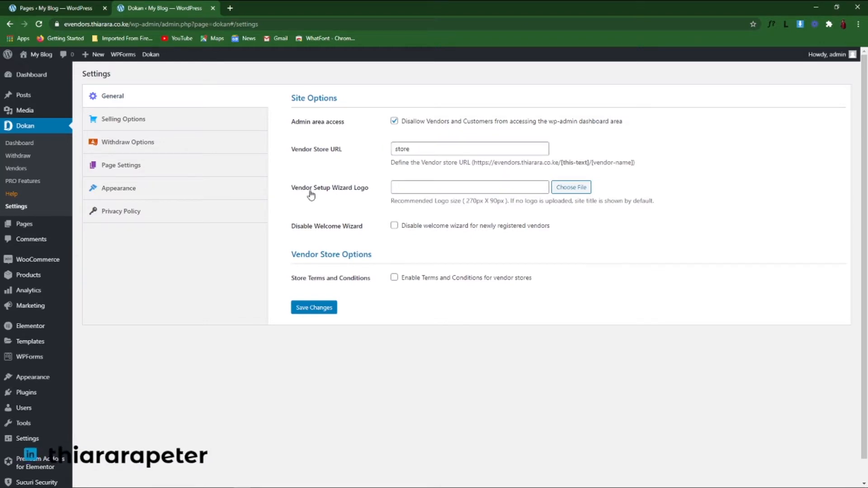
pyautogui.click(571, 187)
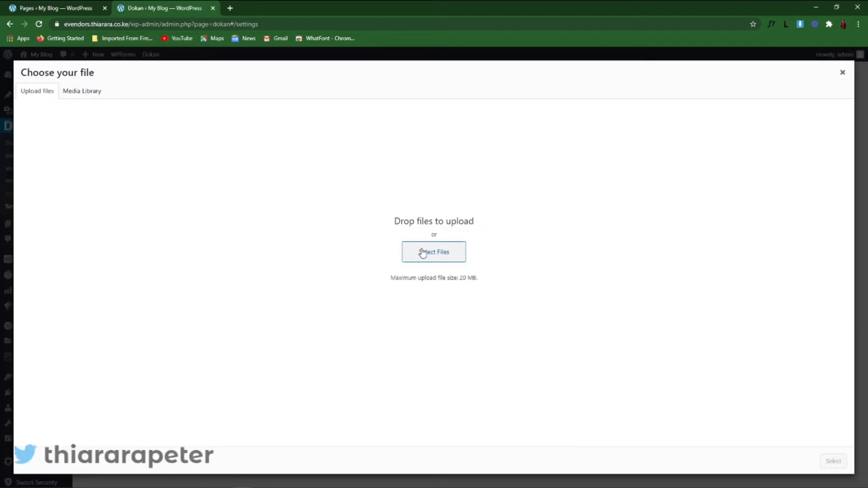
pyautogui.click(842, 74)
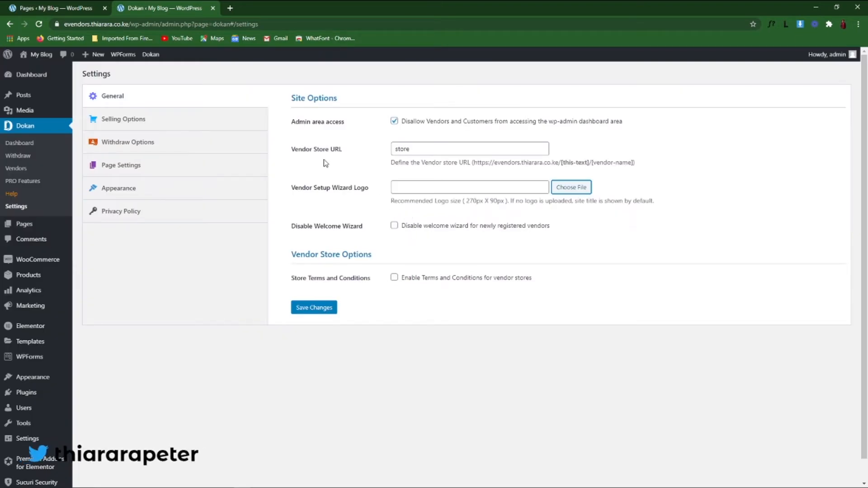
# Go to canva.com in a new tab and start a blank Logo design.
pyautogui.click(231, 8)
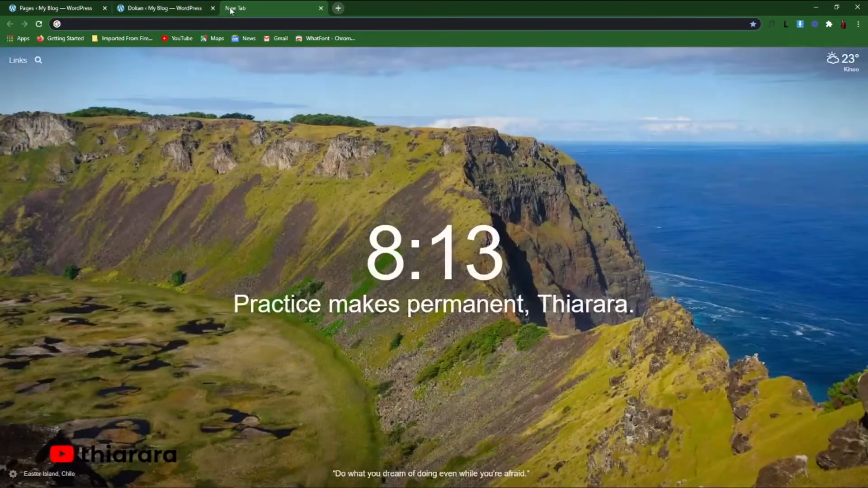
pyautogui.write('c')
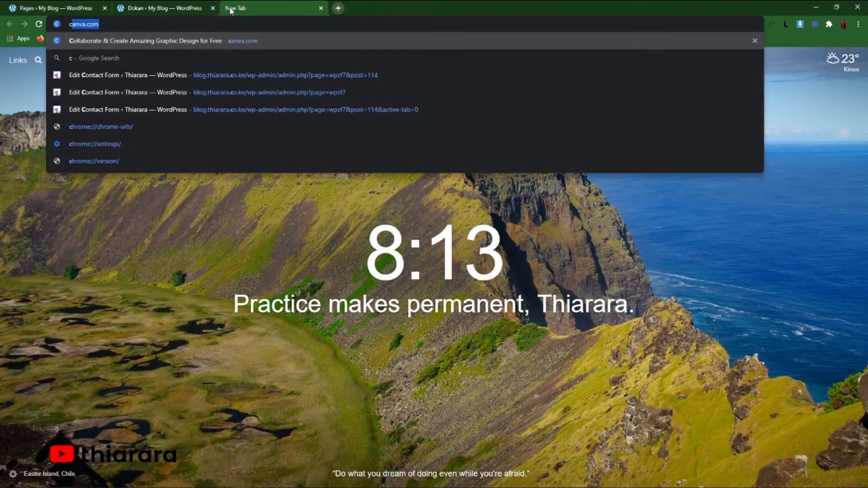
pyautogui.write('anva')
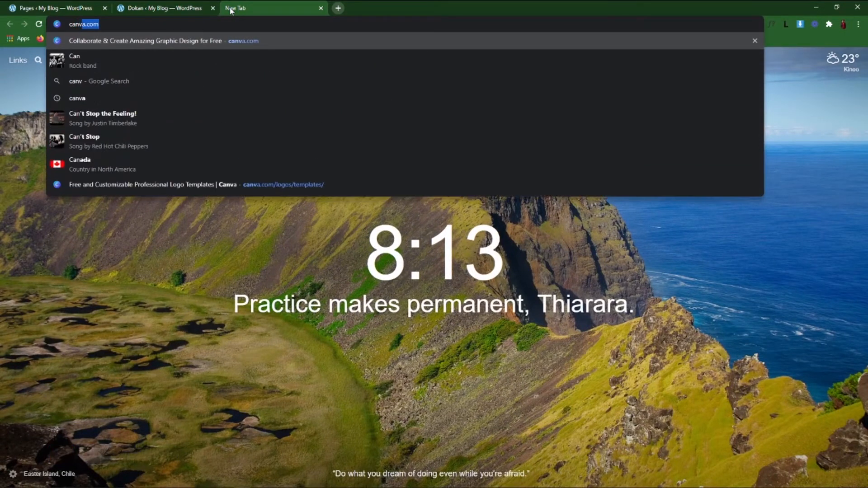
pyautogui.press('Return')
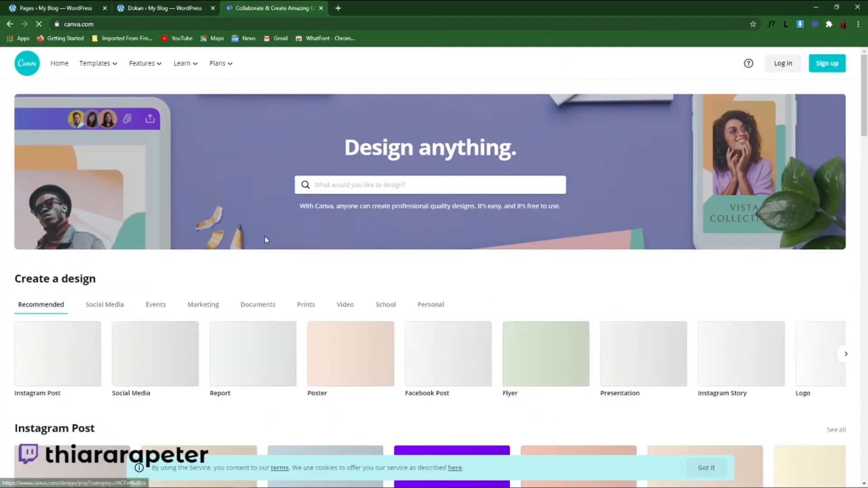
pyautogui.scroll(-3, 244, 254)
pyautogui.scroll(-2, 236, 269)
pyautogui.scroll(5, 149, 192)
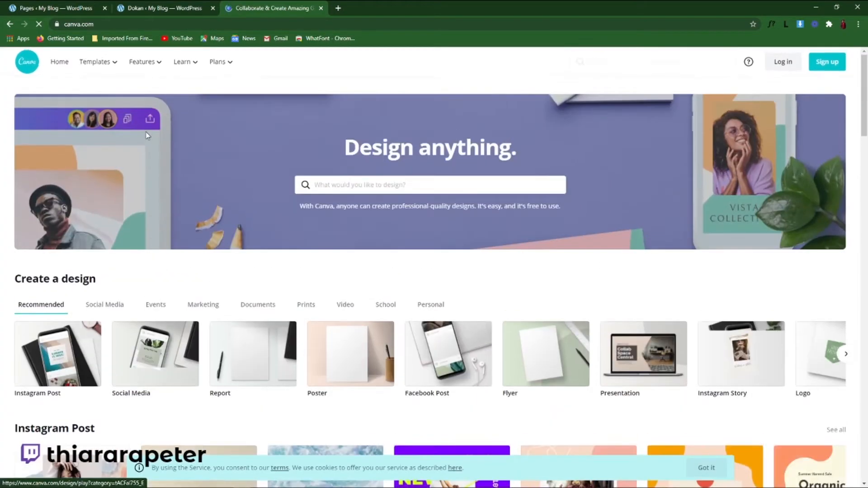
pyautogui.scroll(-5, 290, 203)
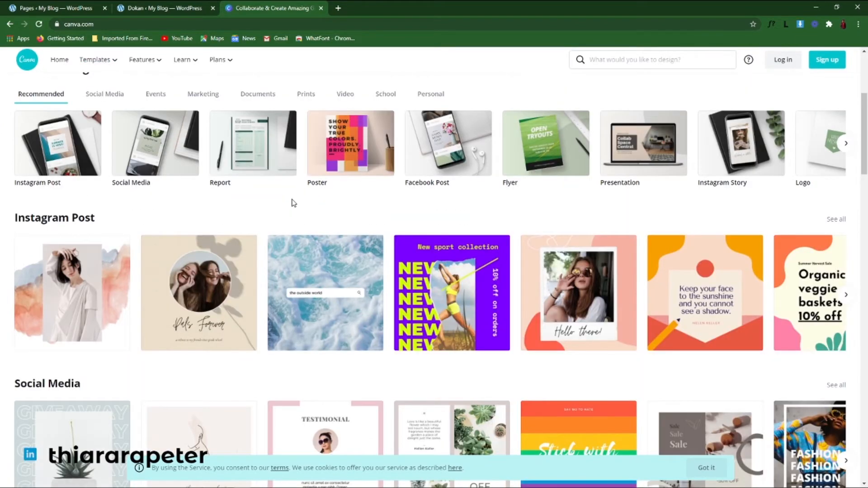
pyautogui.scroll(-4, 293, 204)
pyautogui.scroll(8, 809, 253)
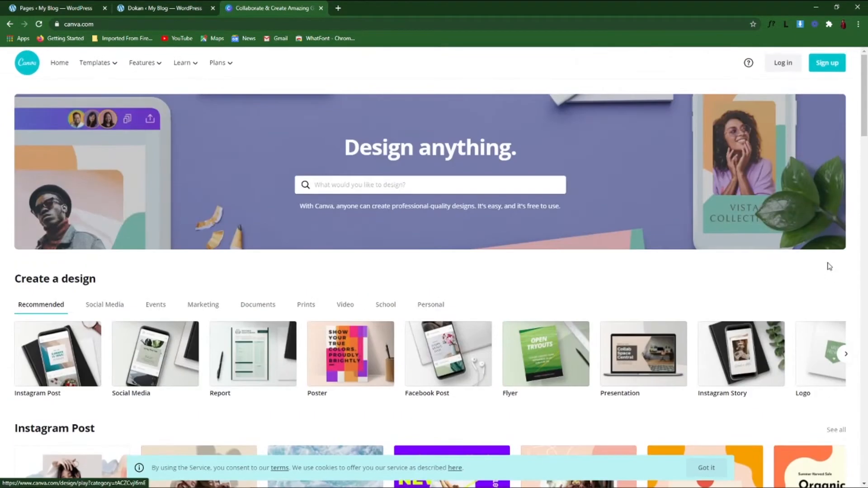
pyautogui.click(813, 367)
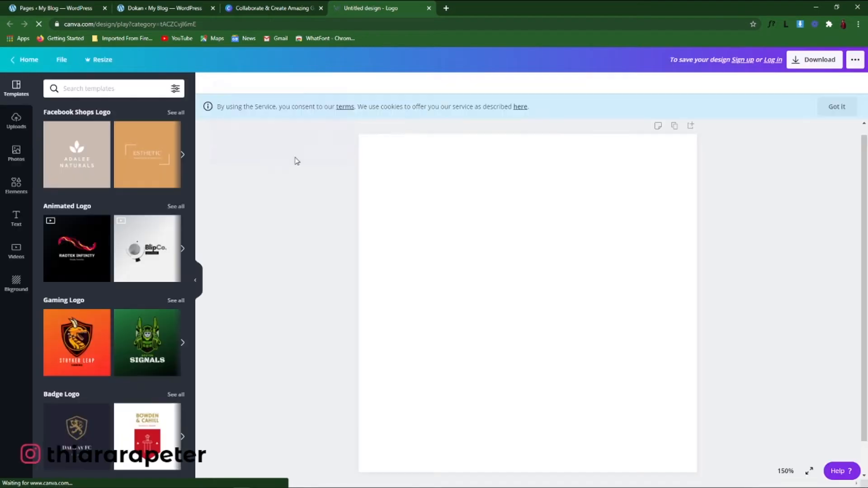
# Apply the Adalee Naturals logo template and recolour its leaf icon red.
pyautogui.click(70, 156)
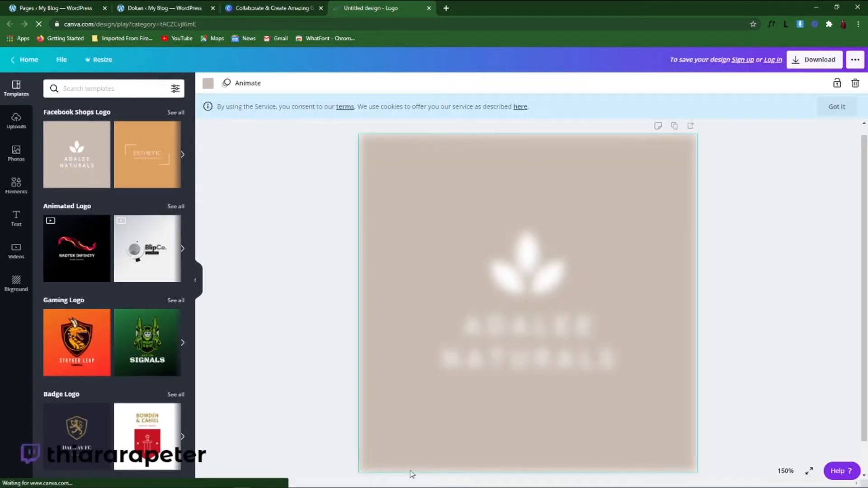
pyautogui.click(521, 285)
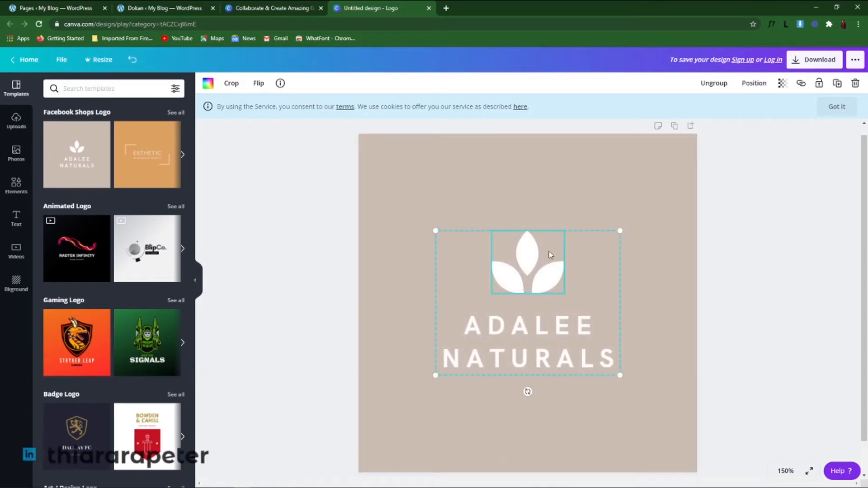
pyautogui.click(208, 84)
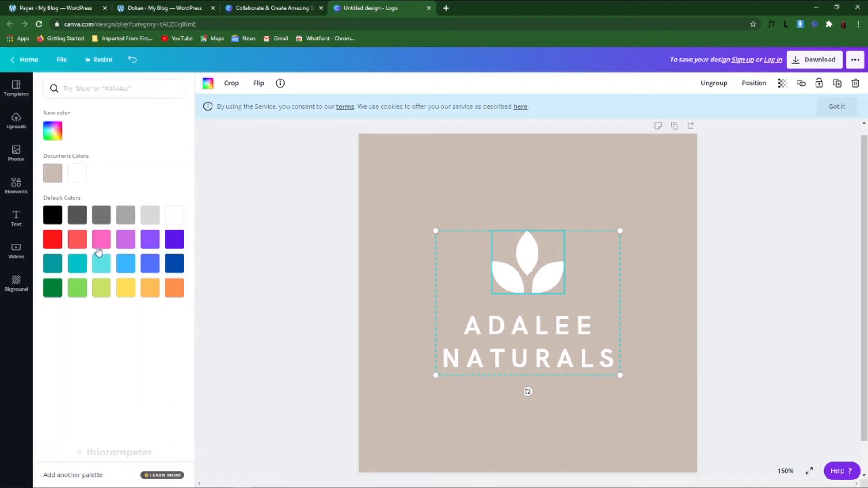
pyautogui.click(150, 239)
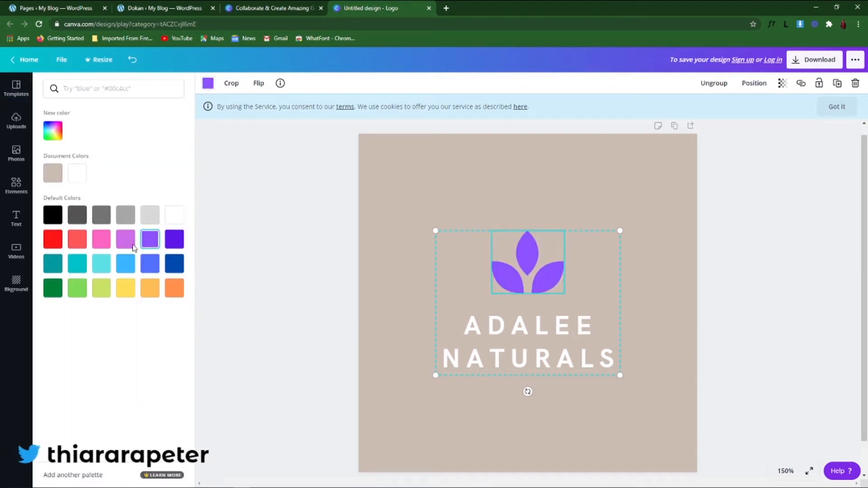
pyautogui.click(58, 243)
# Make the text purple, shorten it to ADALE, recentre the logo and open Download.
pyautogui.click(519, 331)
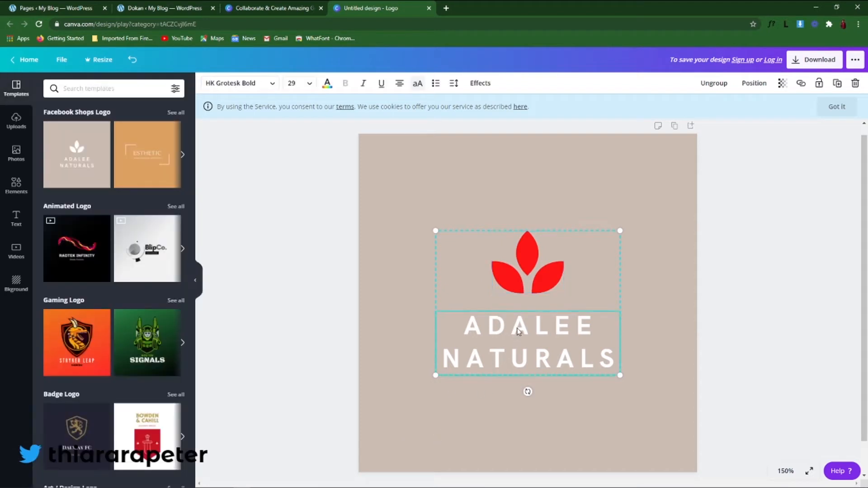
pyautogui.click(327, 82)
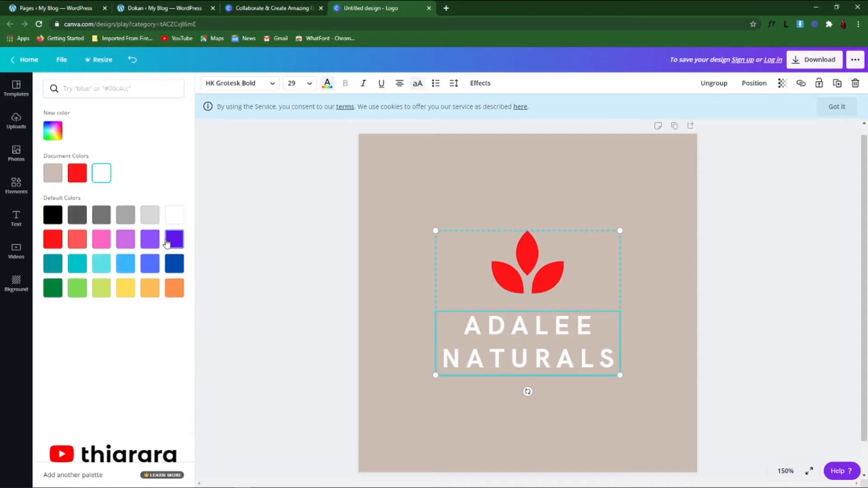
pyautogui.click(153, 243)
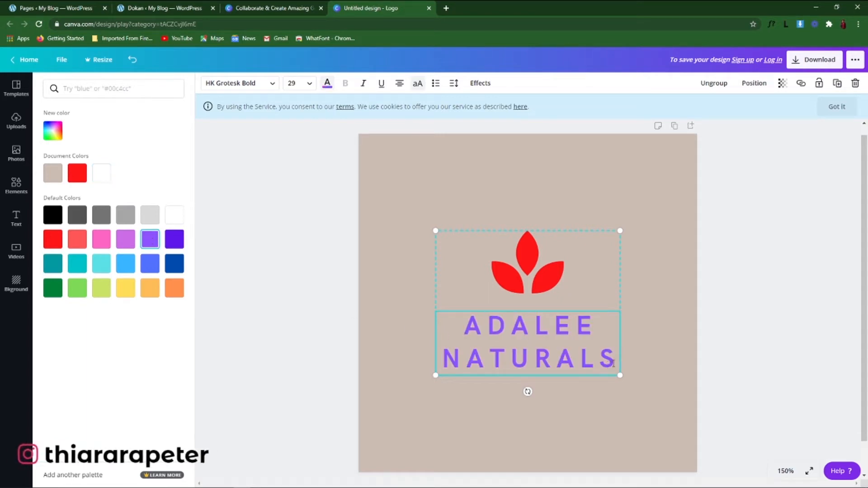
pyautogui.press('BackSpace')
pyautogui.press('BackSpace')
pyautogui.press('BackSpace')
pyautogui.press('BackSpace')
pyautogui.press('BackSpace')
pyautogui.press('BackSpace')
pyautogui.press('BackSpace')
pyautogui.press('BackSpace')
pyautogui.press('BackSpace')
pyautogui.press('BackSpace')
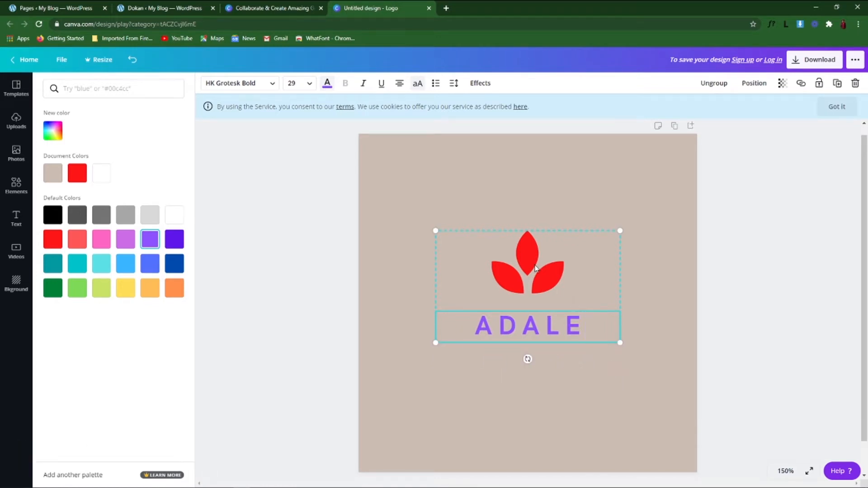
pyautogui.moveTo(559, 264)
pyautogui.mouseDown()
pyautogui.moveTo(553, 273)
pyautogui.moveTo(555, 261)
pyautogui.mouseUp()
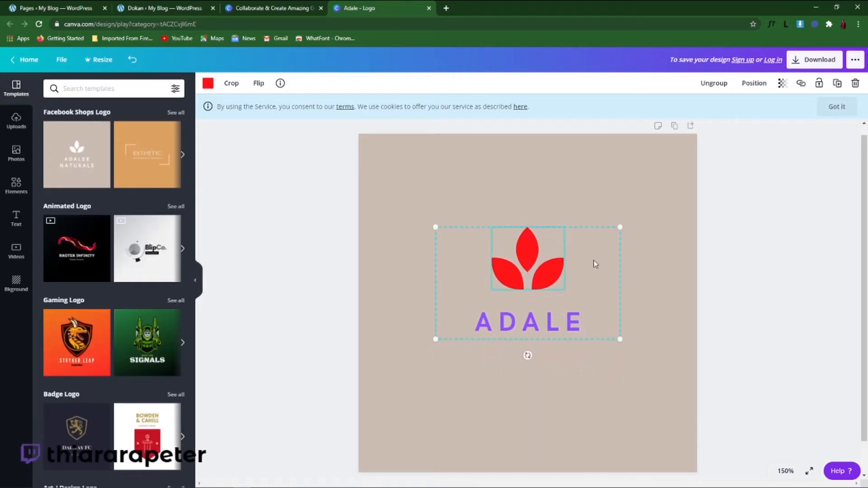
pyautogui.click(812, 63)
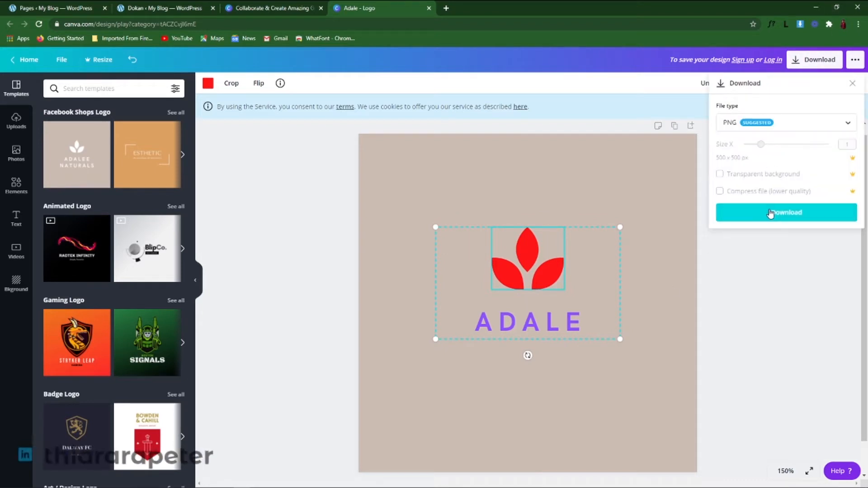
# Download the logo as a PNG saved as Adale.png in Downloads.
pyautogui.click(771, 212)
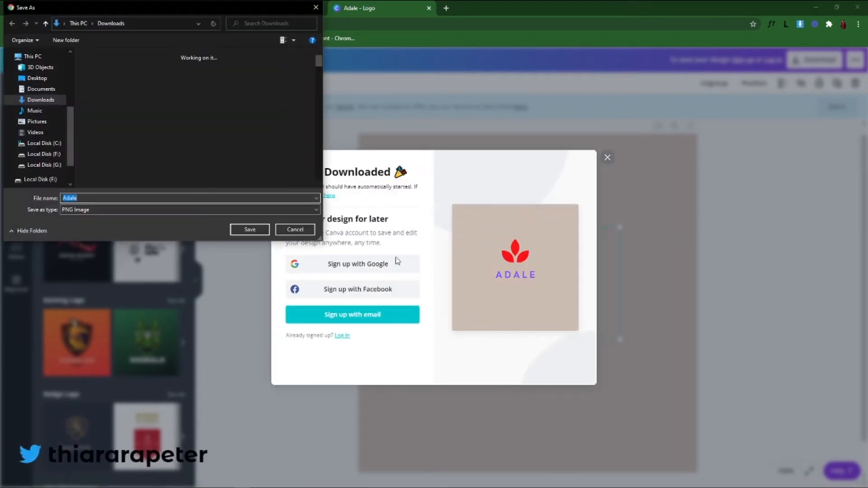
pyautogui.click(248, 231)
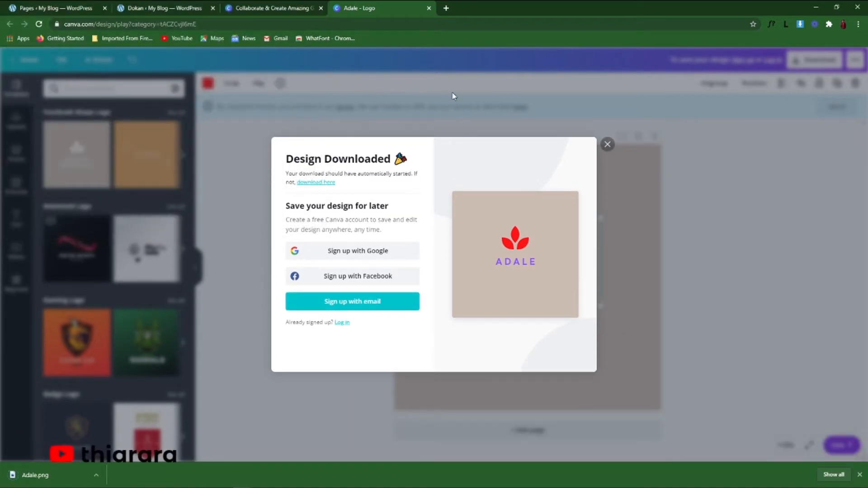
pyautogui.click(608, 144)
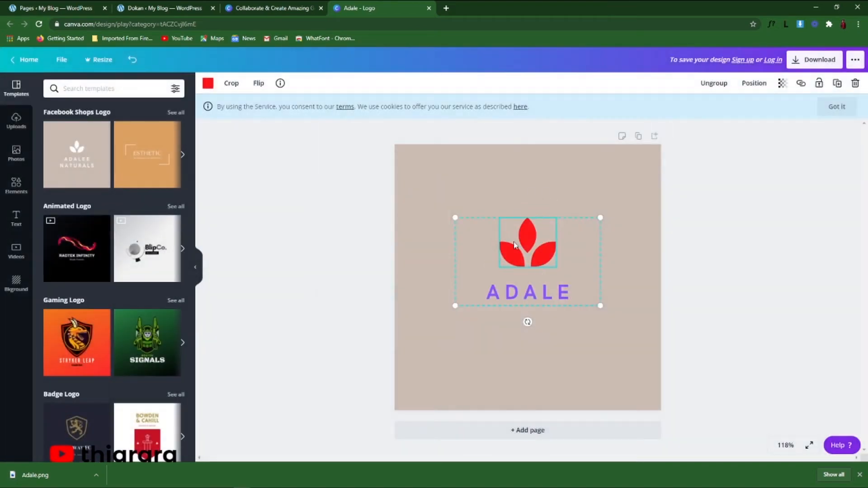
pyautogui.click(446, 7)
# Search Google for remove bg and open the remove.bg website.
pyautogui.write('re')
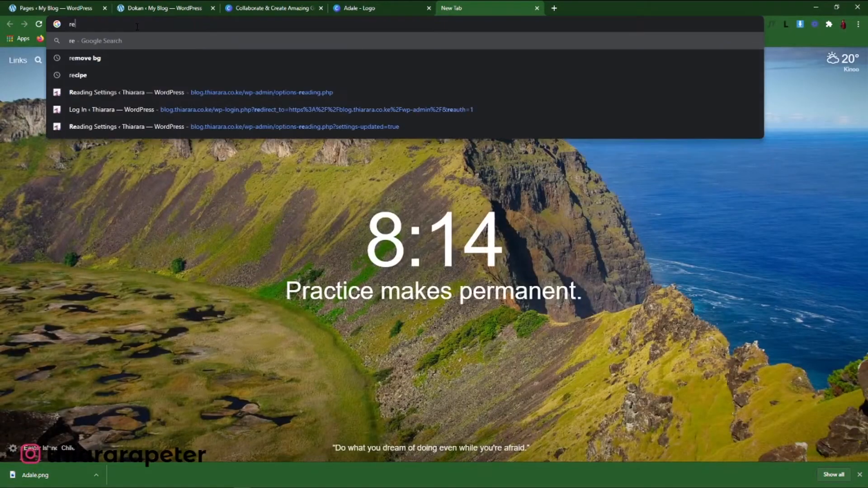
pyautogui.write('move bg')
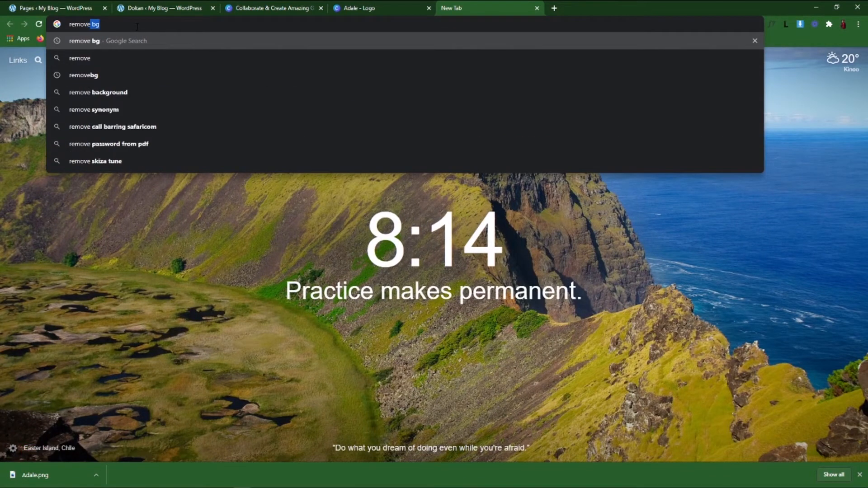
pyautogui.press('Return')
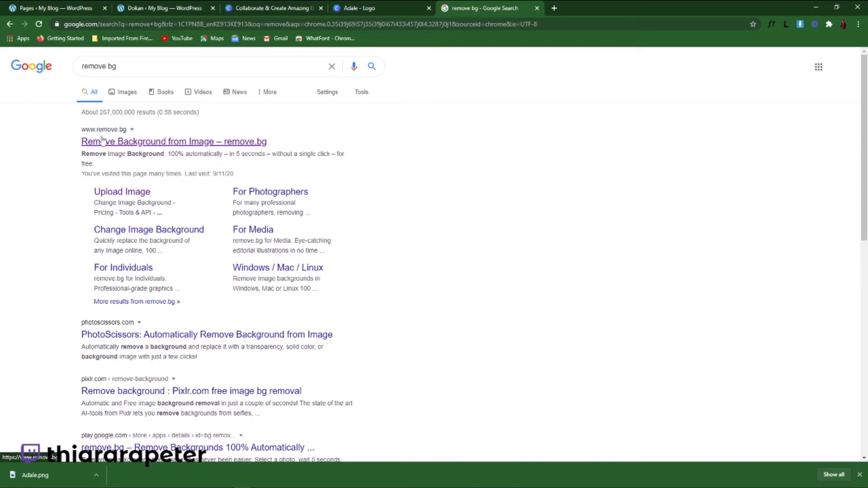
pyautogui.click(114, 142)
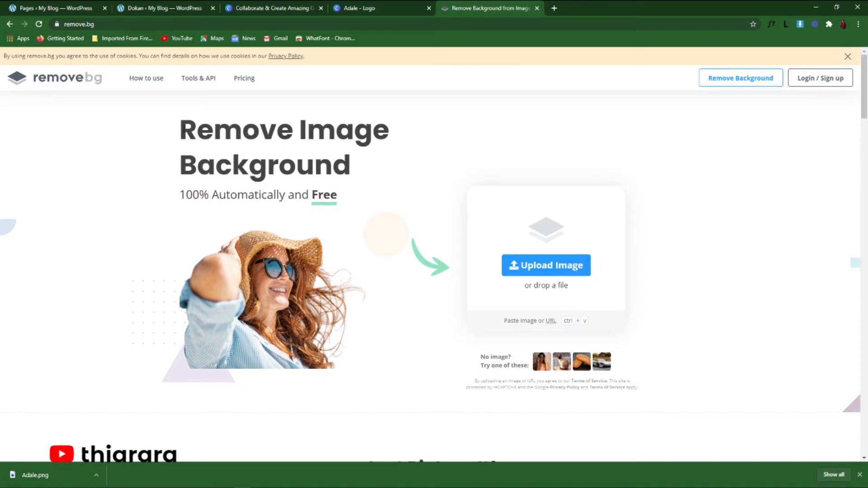
# Upload Adale.png and save the background-free result as Adale-removebg-preview.png.
pyautogui.click(512, 266)
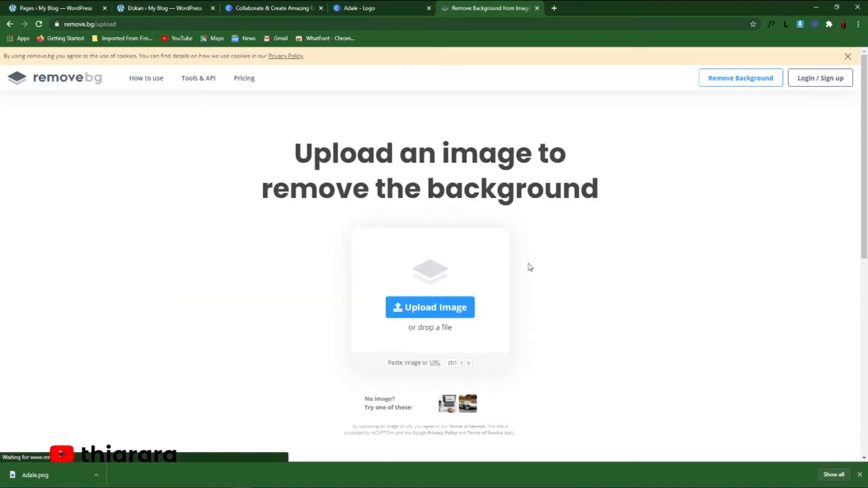
pyautogui.click(415, 305)
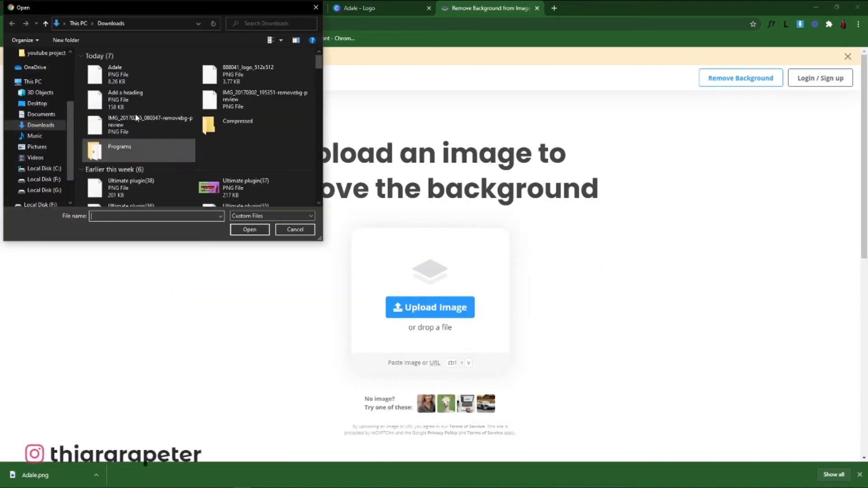
pyautogui.click(115, 73)
pyautogui.click(250, 229)
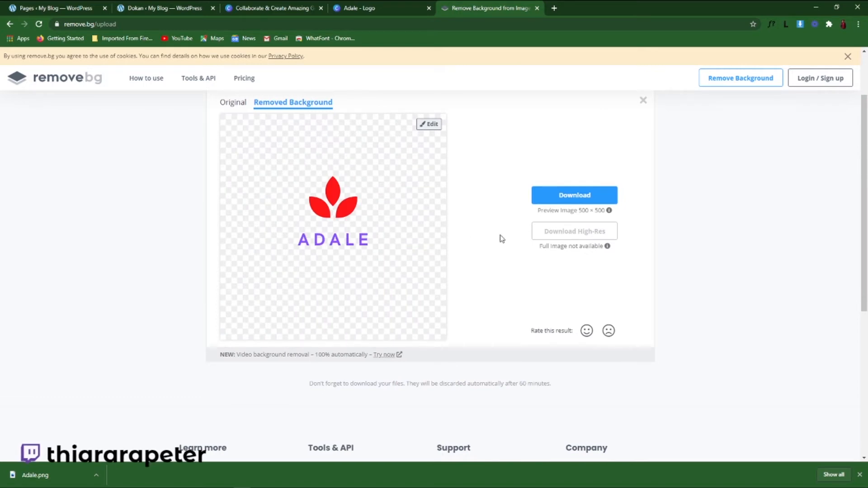
pyautogui.click(547, 203)
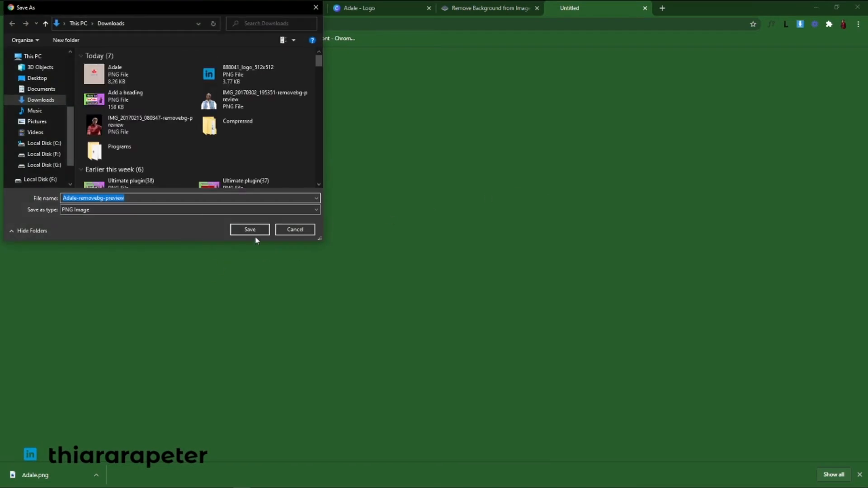
pyautogui.click(249, 231)
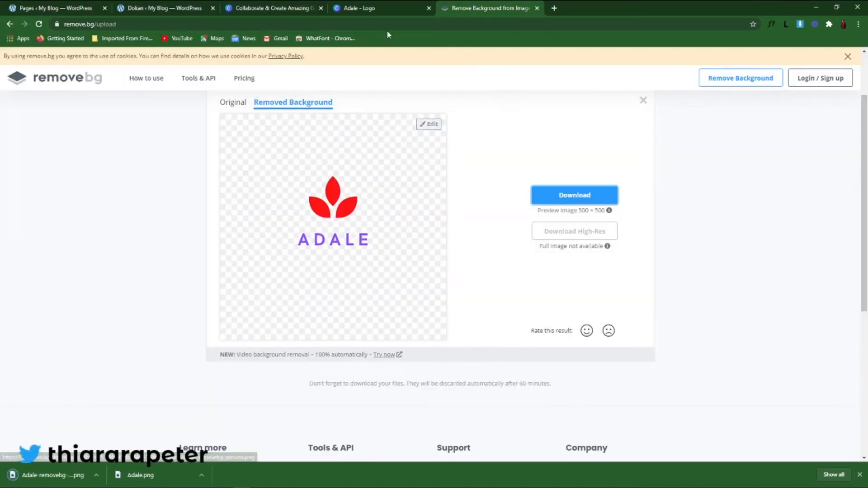
# Set Adale-removebg-preview.png as the Vendor Setup Wizard Logo, enable Terms and Conditions, and save.
pyautogui.click(146, 9)
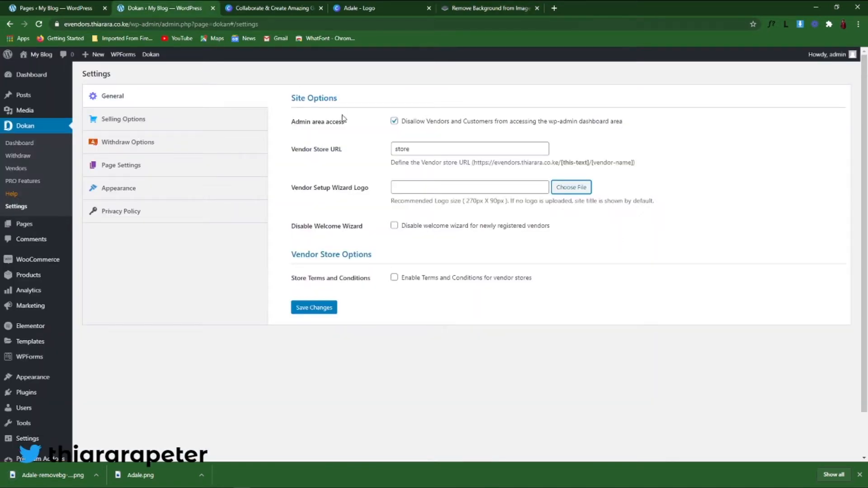
pyautogui.click(565, 193)
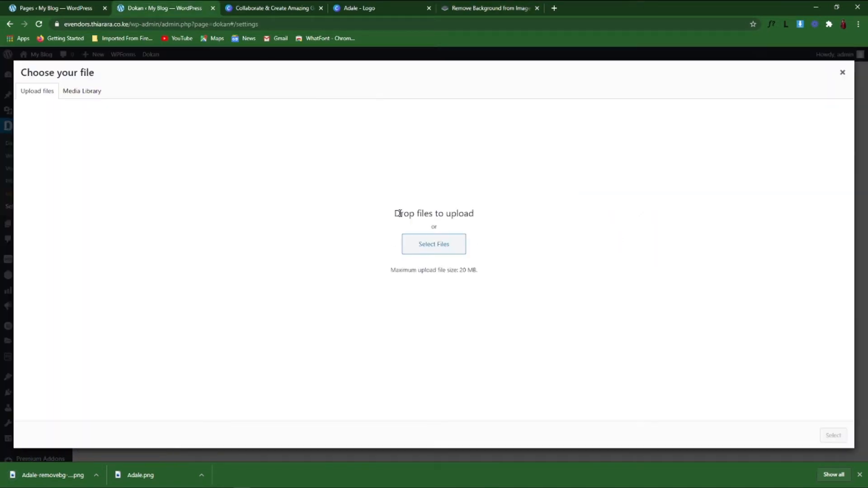
pyautogui.click(430, 247)
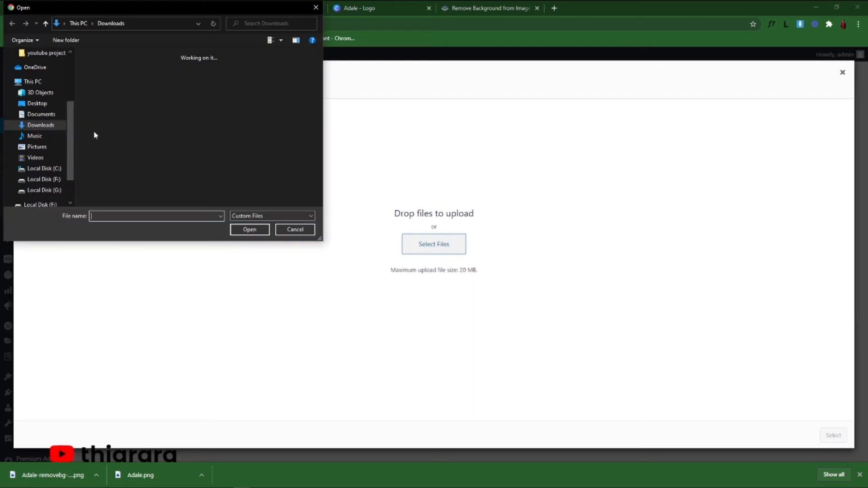
pyautogui.click(138, 74)
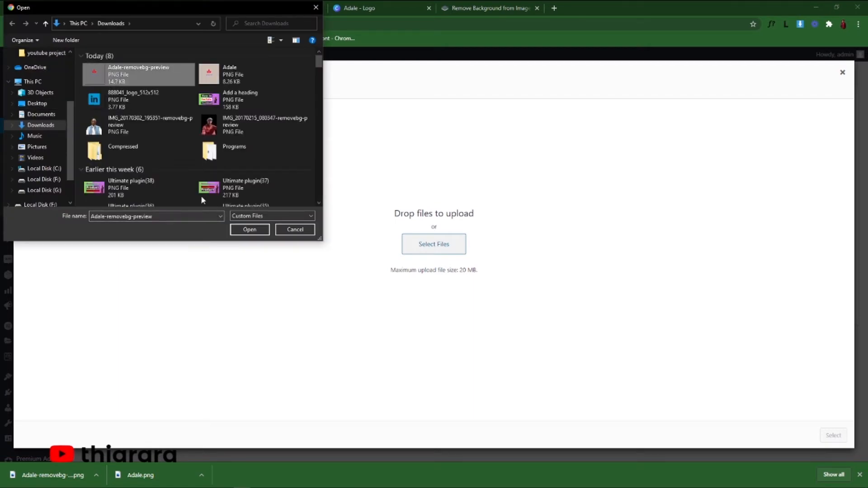
pyautogui.click(250, 230)
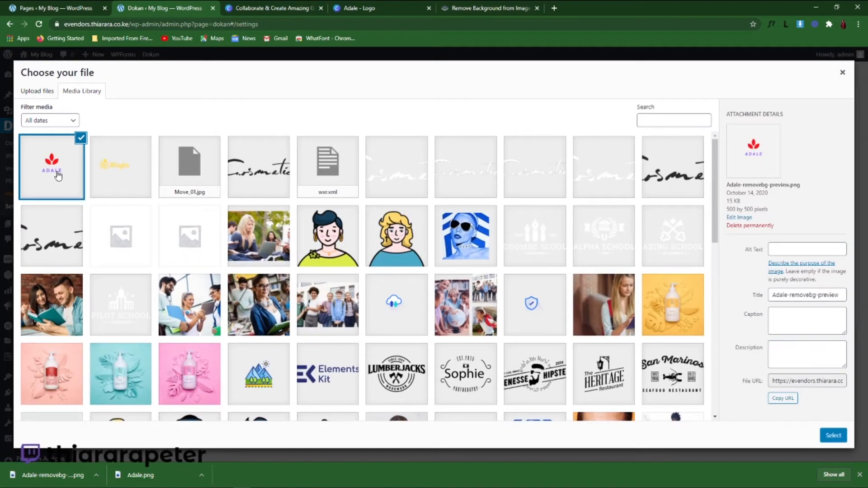
pyautogui.click(834, 437)
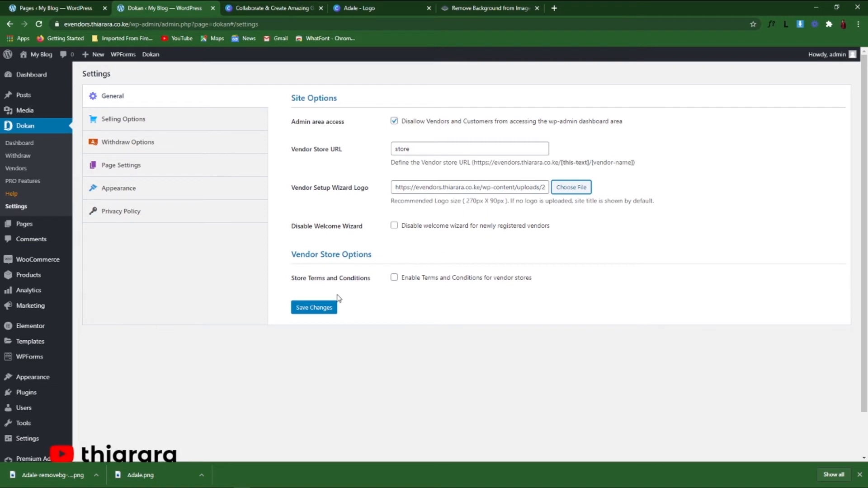
pyautogui.click(394, 277)
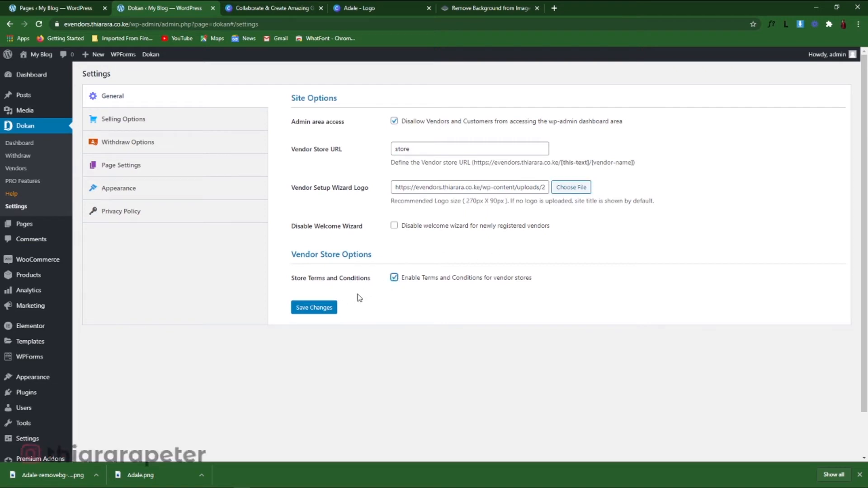
pyautogui.click(324, 308)
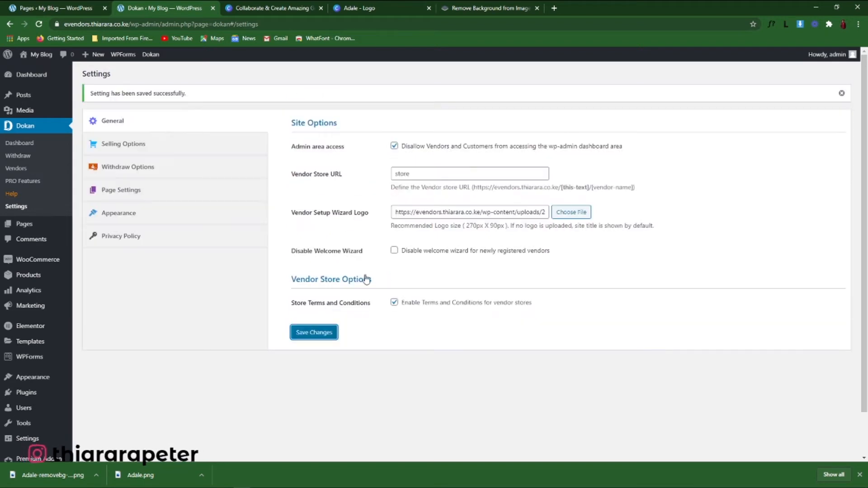
# In Selling Options, keep Percentage commission type and set Admin Commission to 8.
pyautogui.click(135, 144)
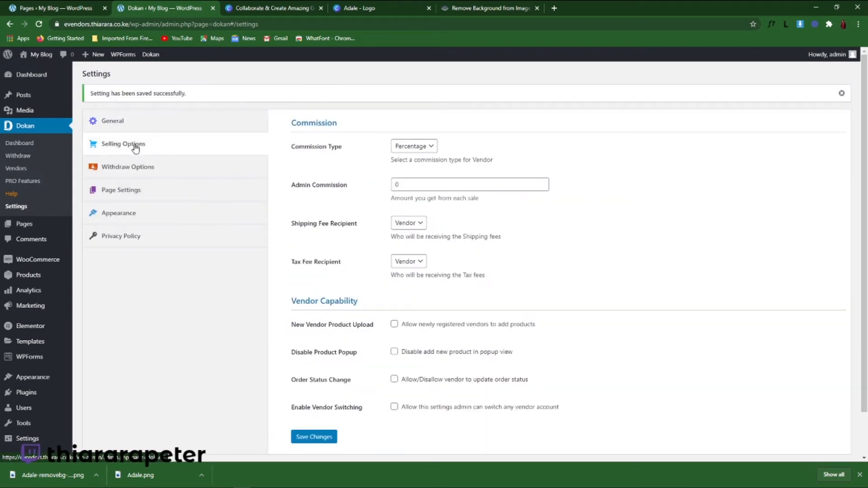
pyautogui.moveTo(291, 146); pyautogui.dragTo(335, 155)
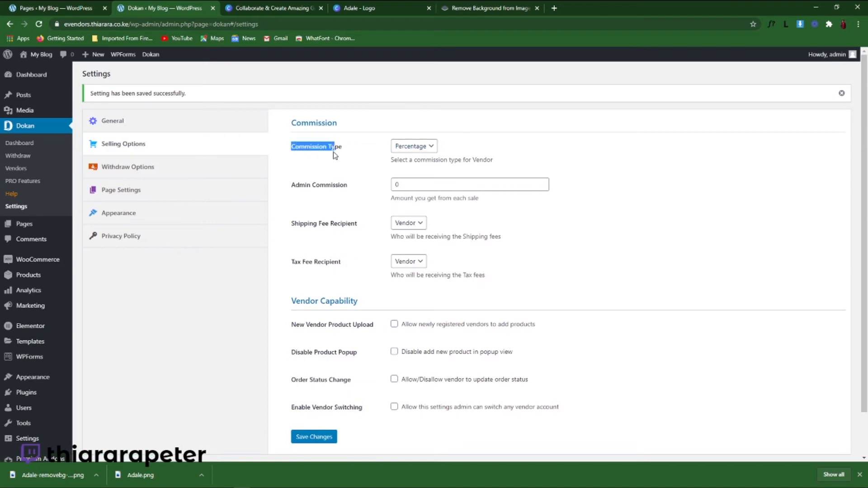
pyautogui.click(345, 155)
pyautogui.click(429, 152)
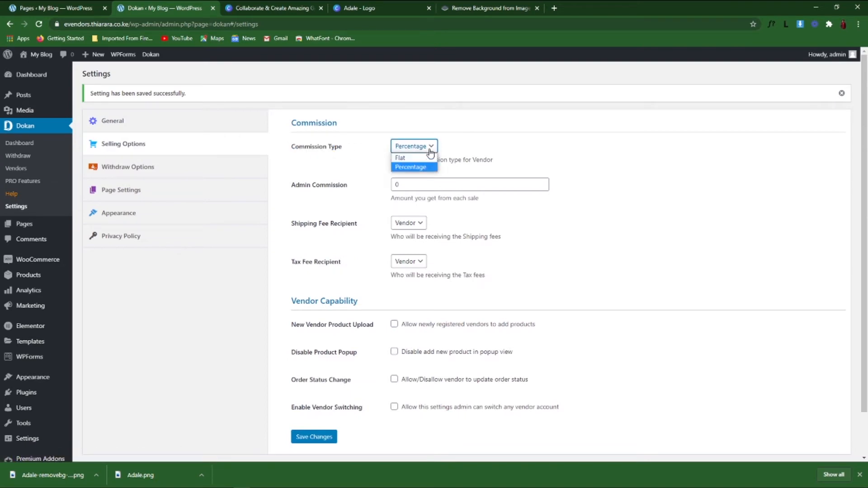
pyautogui.click(414, 169)
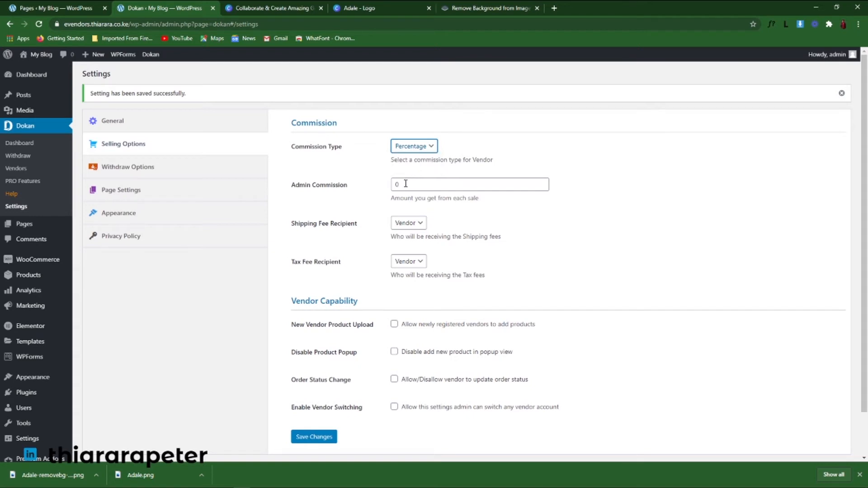
pyautogui.press('Tab')
pyautogui.write('8')
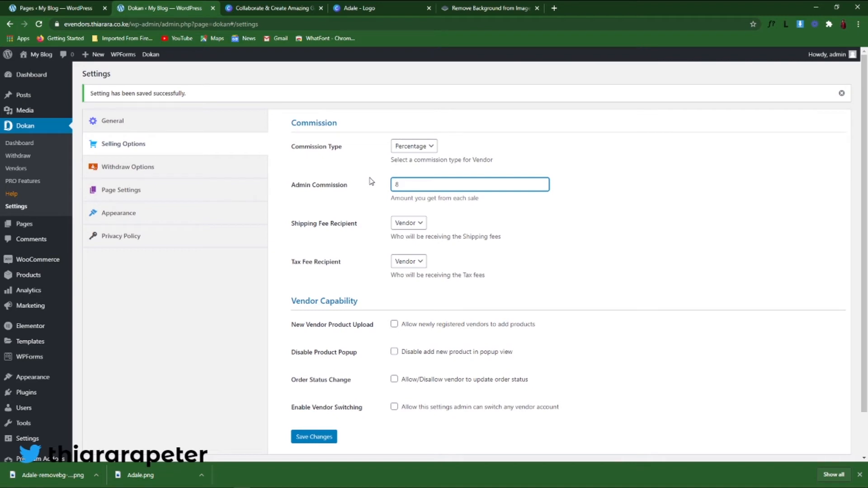
pyautogui.click(307, 239)
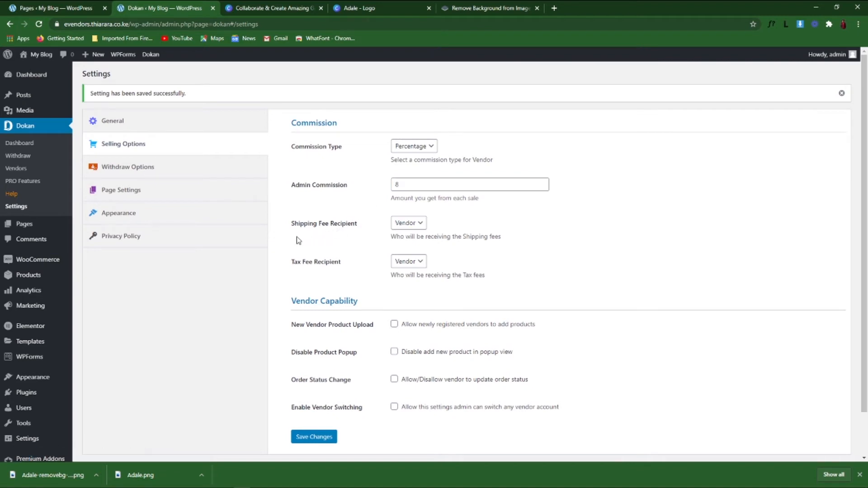
# Leave Vendor as the shipping fee recipient and save the selling options.
pyautogui.moveTo(297, 236); pyautogui.dragTo(358, 235)
pyautogui.click(368, 229)
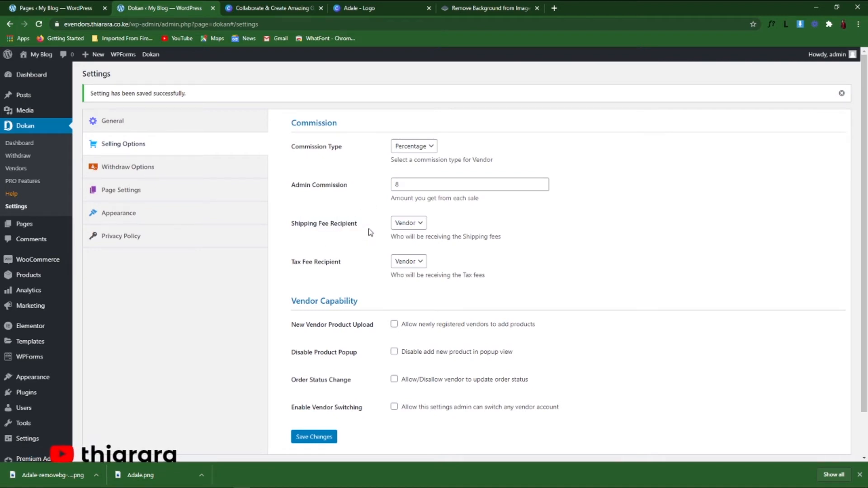
pyautogui.click(411, 224)
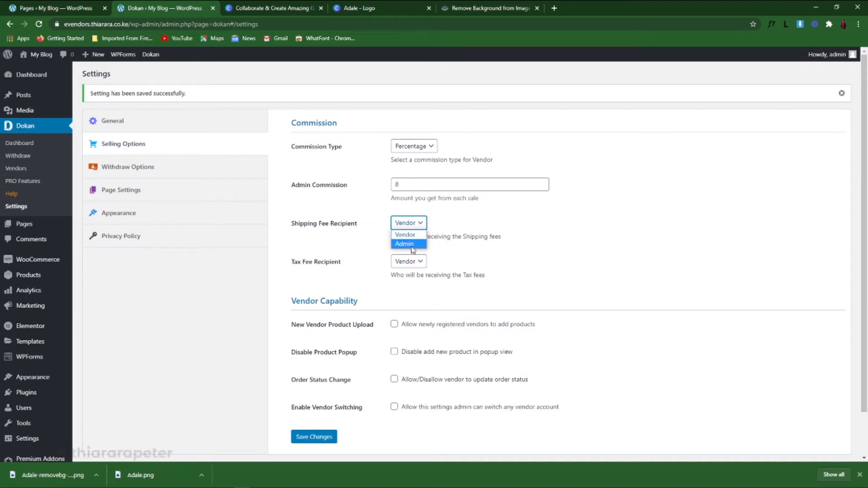
pyautogui.click(413, 246)
pyautogui.click(414, 226)
pyautogui.click(413, 227)
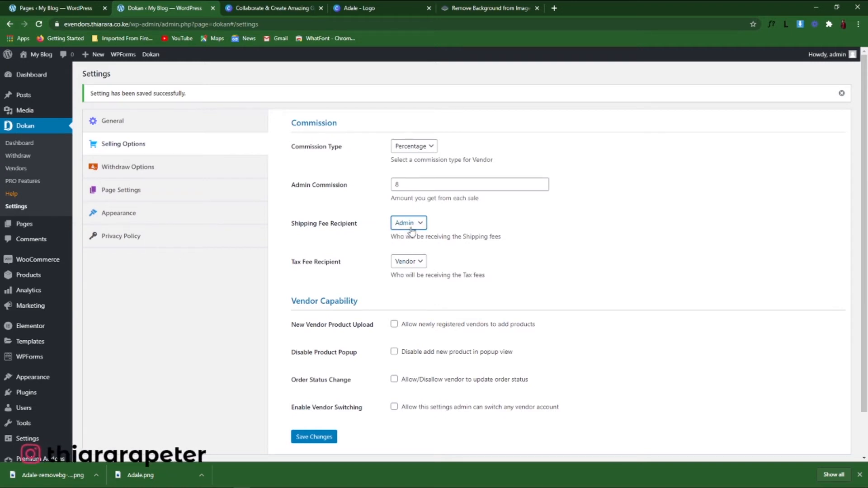
pyautogui.click(413, 228)
pyautogui.click(413, 234)
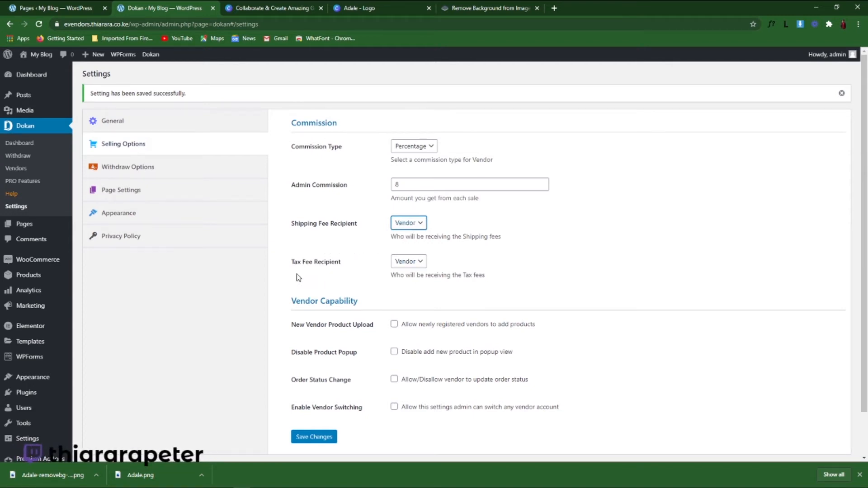
pyautogui.scroll(-1, 397, 267)
pyautogui.scroll(-2, 399, 259)
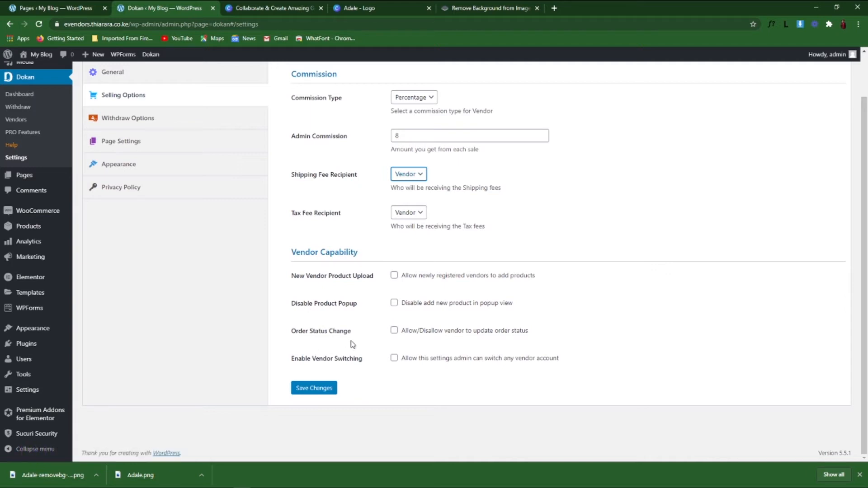
pyautogui.click(311, 388)
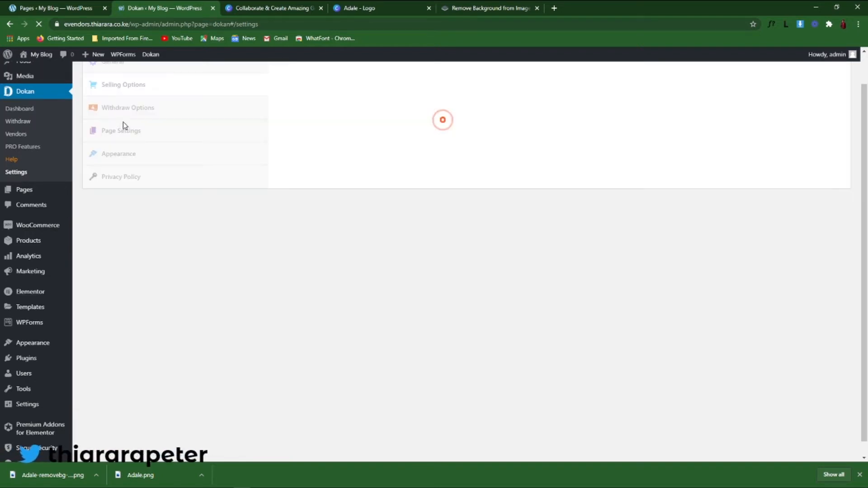
# Open Dokan's Page Settings and keep Dashboard as the vendor dashboard page.
pyautogui.scroll(2, 147, 212)
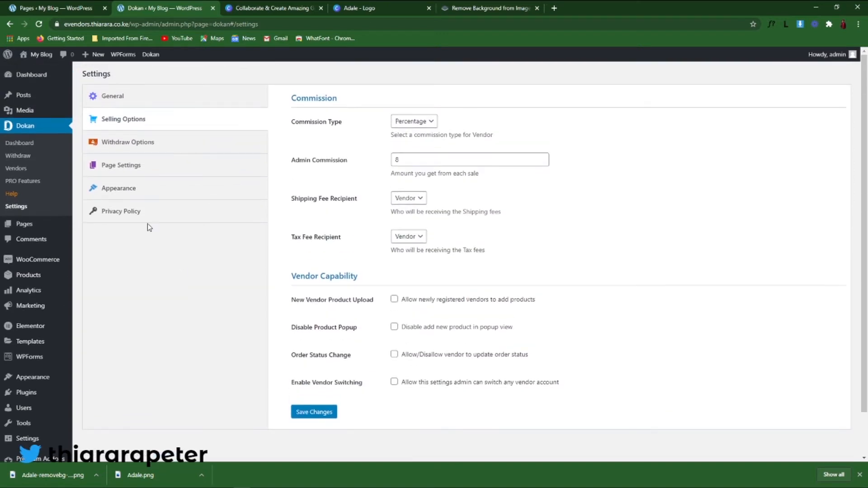
pyautogui.click(125, 143)
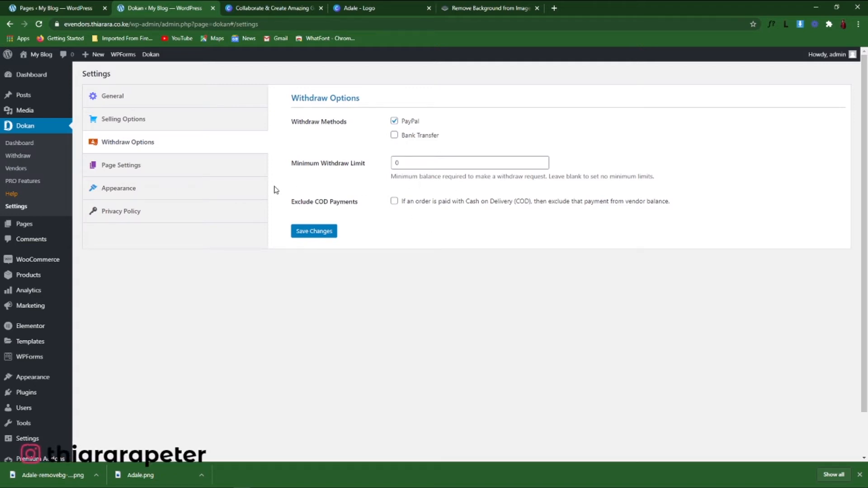
pyautogui.click(131, 168)
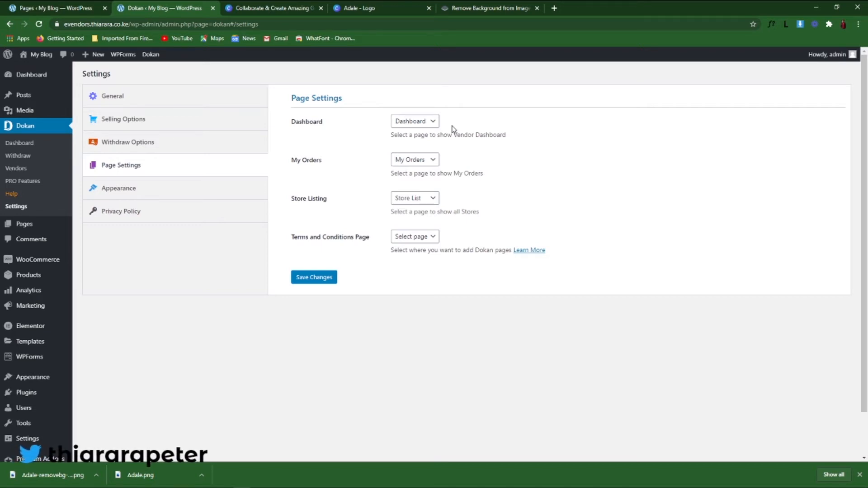
pyautogui.click(411, 124)
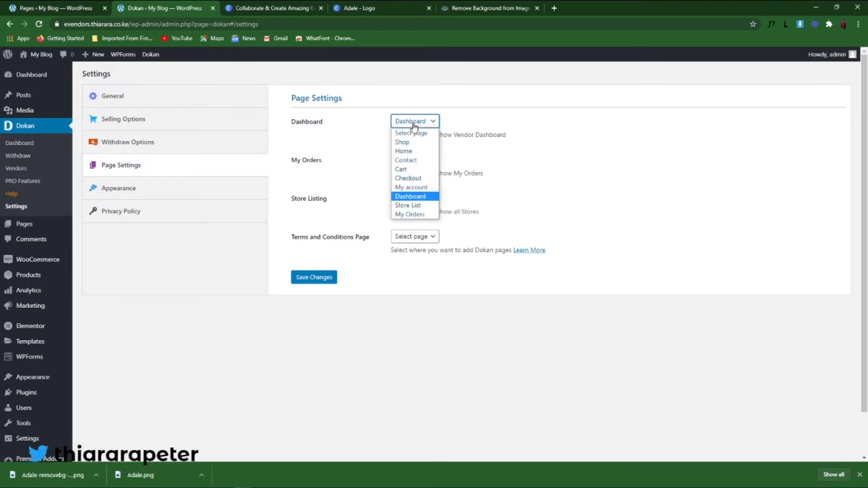
pyautogui.click(405, 206)
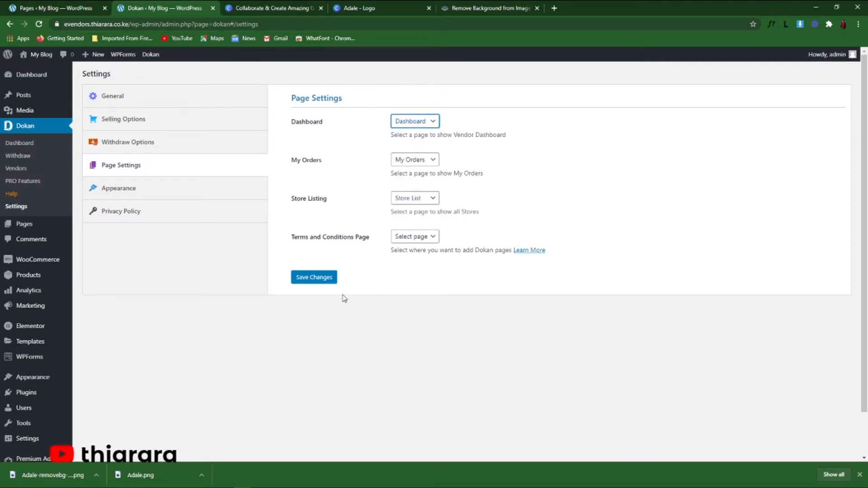
# Open Dokan's Appearance settings and look over the available options.
pyautogui.click(138, 191)
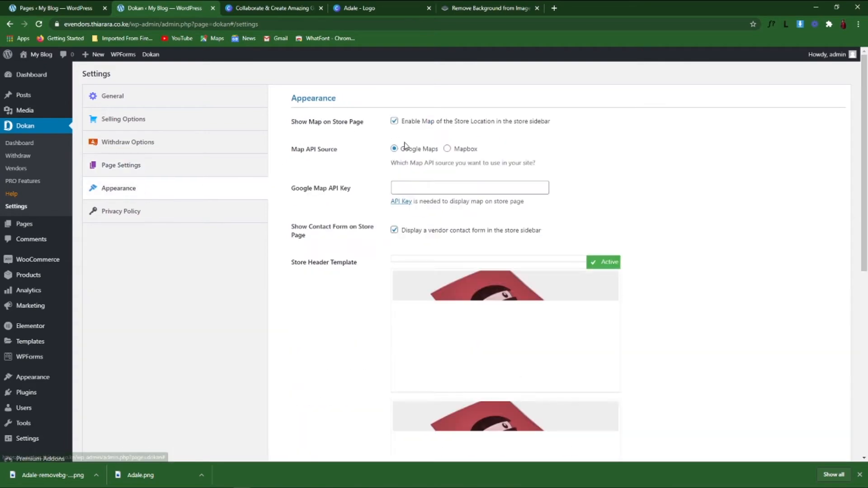
pyautogui.scroll(-9, 427, 197)
pyautogui.scroll(7, 370, 184)
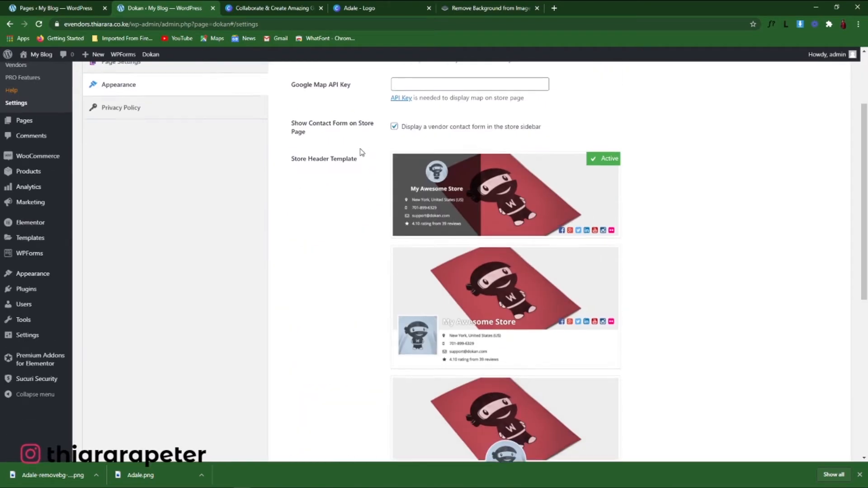
pyautogui.scroll(2, 361, 156)
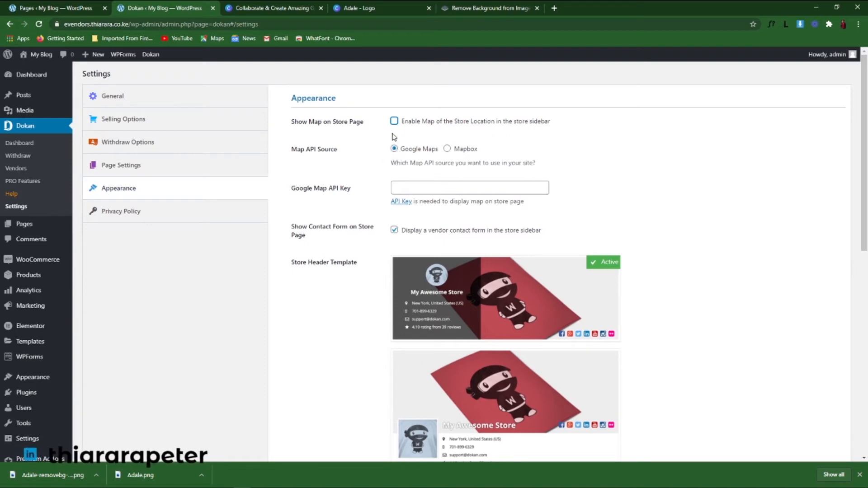
pyautogui.scroll(-5, 406, 188)
pyautogui.scroll(3, 367, 167)
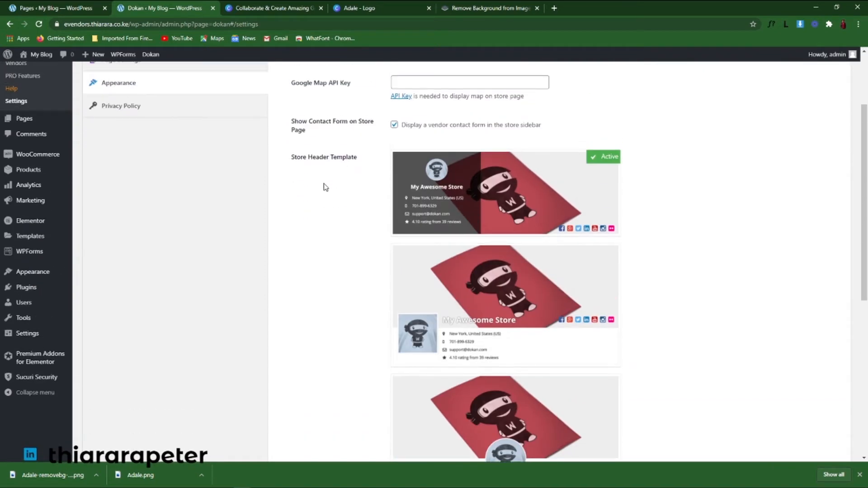
pyautogui.moveTo(285, 168); pyautogui.dragTo(371, 172)
pyautogui.click(354, 190)
pyautogui.scroll(-4, 473, 249)
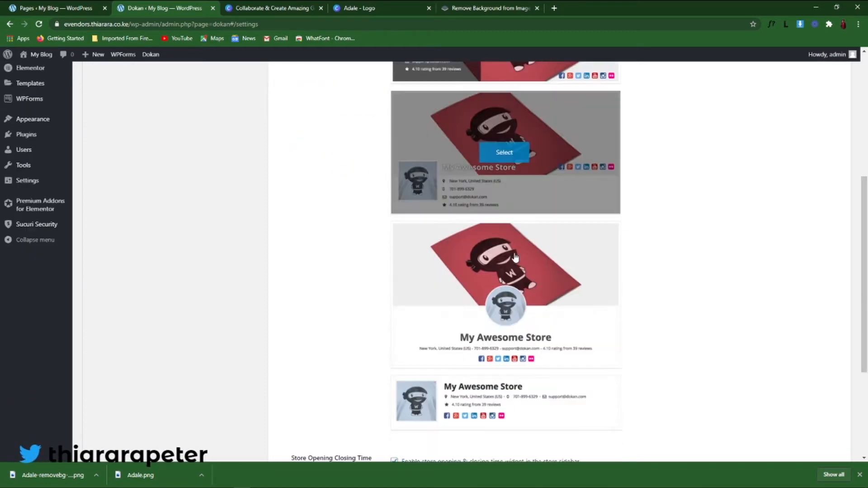
pyautogui.scroll(2, 508, 291)
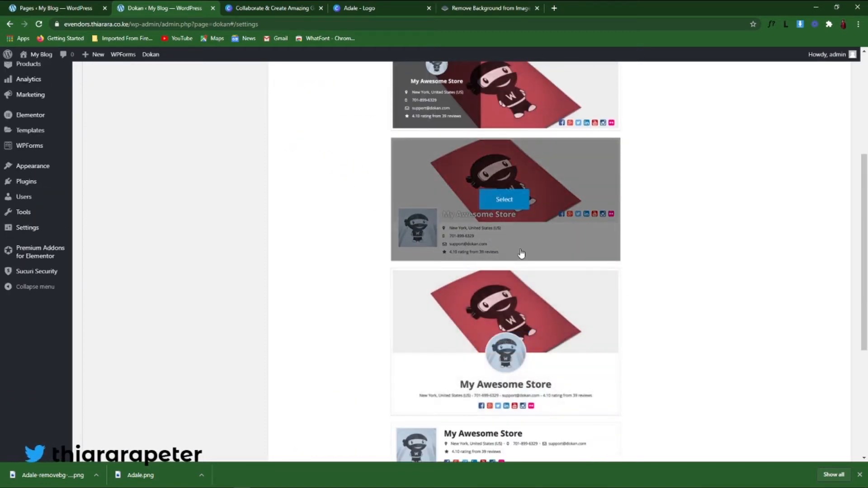
pyautogui.scroll(2, 520, 252)
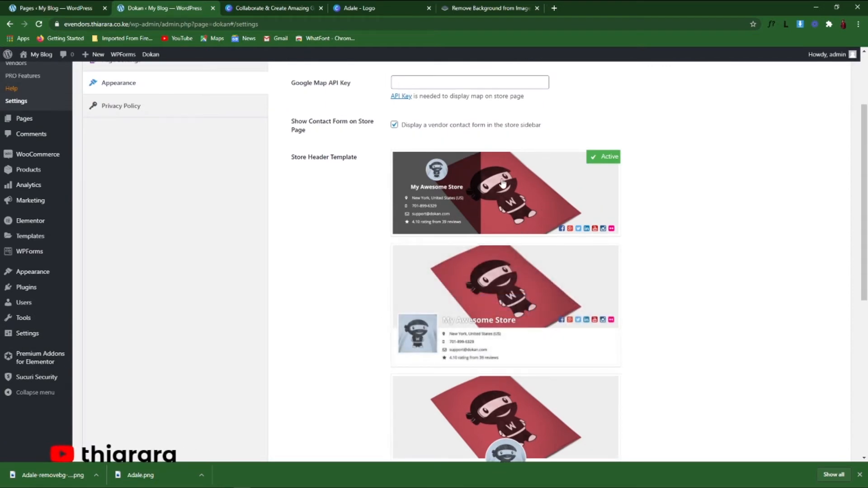
pyautogui.scroll(-2, 496, 183)
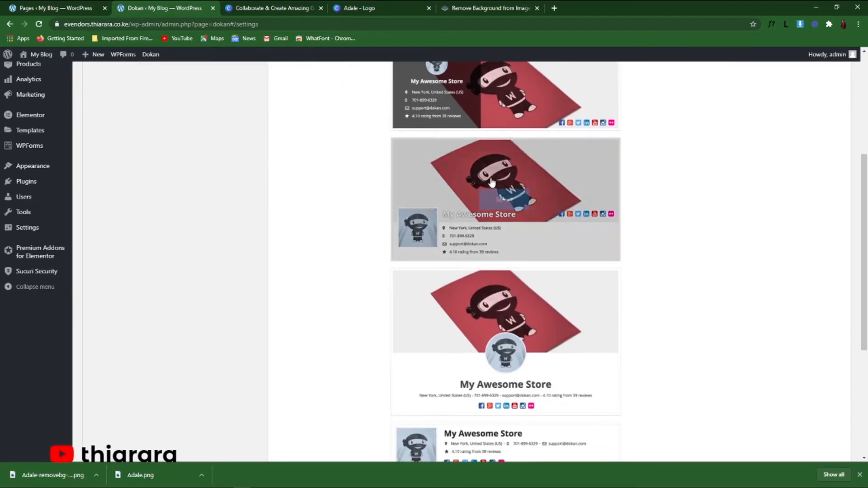
pyautogui.scroll(2, 486, 188)
pyautogui.scroll(-6, 478, 192)
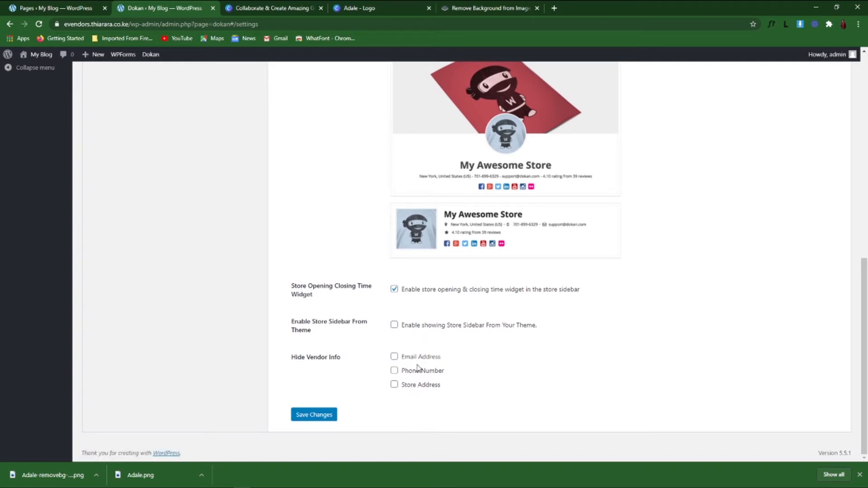
# Hide vendors' email address and phone number, save, and go to Privacy Policy settings.
pyautogui.moveTo(442, 359); pyautogui.dragTo(406, 361)
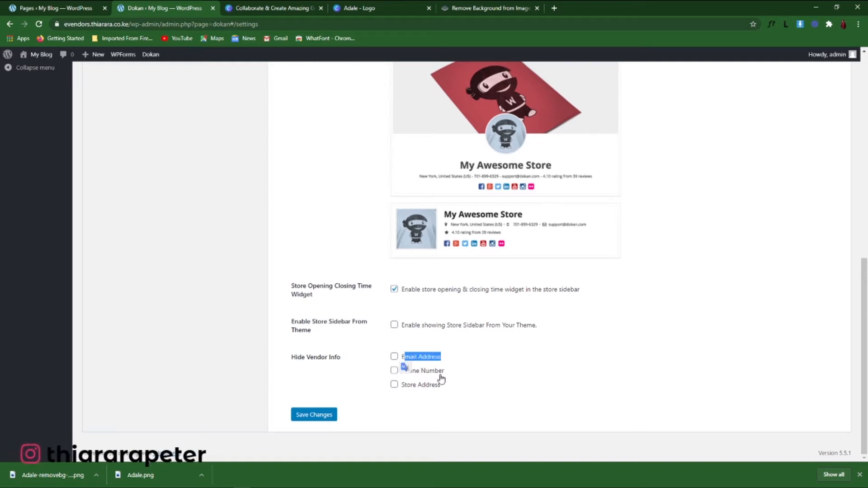
pyautogui.moveTo(451, 376); pyautogui.dragTo(416, 375)
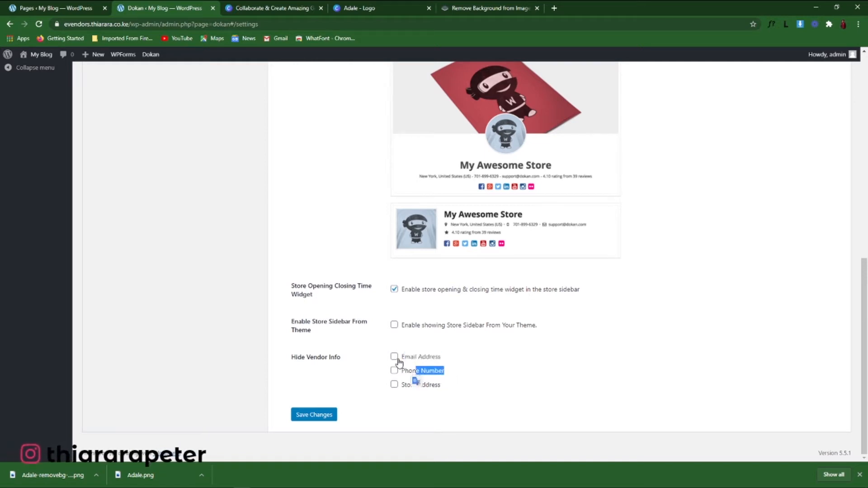
pyautogui.click(395, 370)
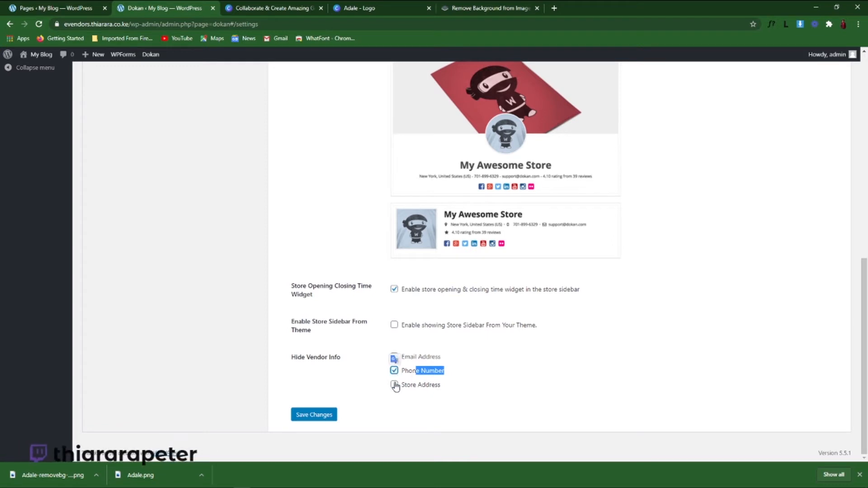
pyautogui.click(396, 386)
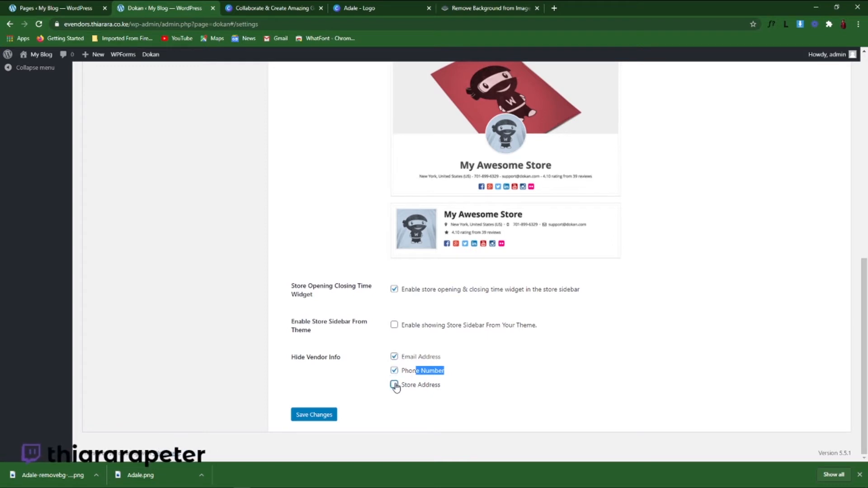
pyautogui.click(328, 415)
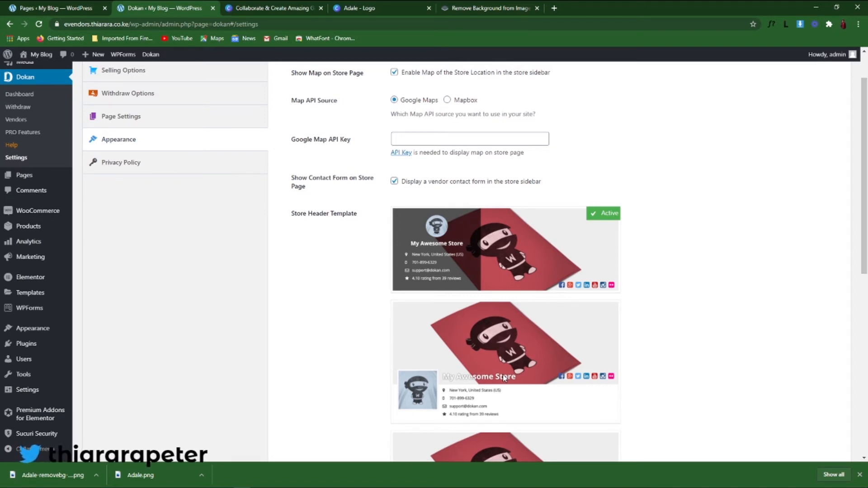
pyautogui.click(134, 170)
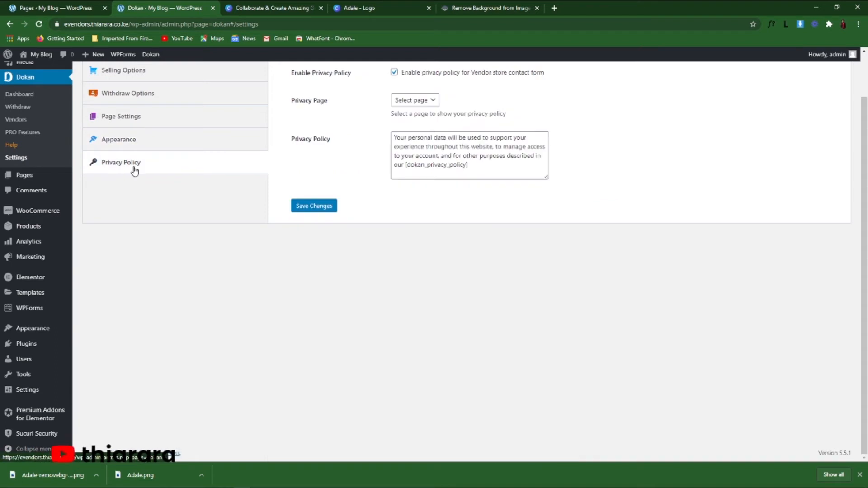
pyautogui.scroll(2, 370, 306)
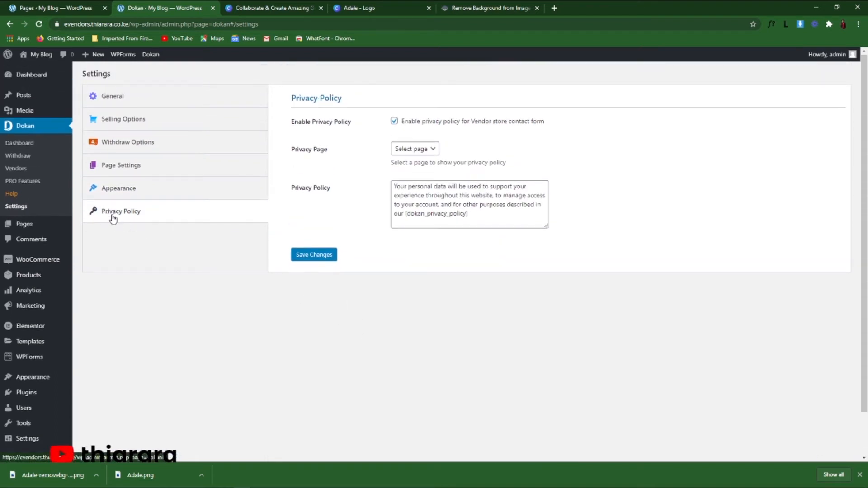
# Leave Privacy Page on 'Select page', save, then view the Dokan dashboard overview.
pyautogui.click(410, 150)
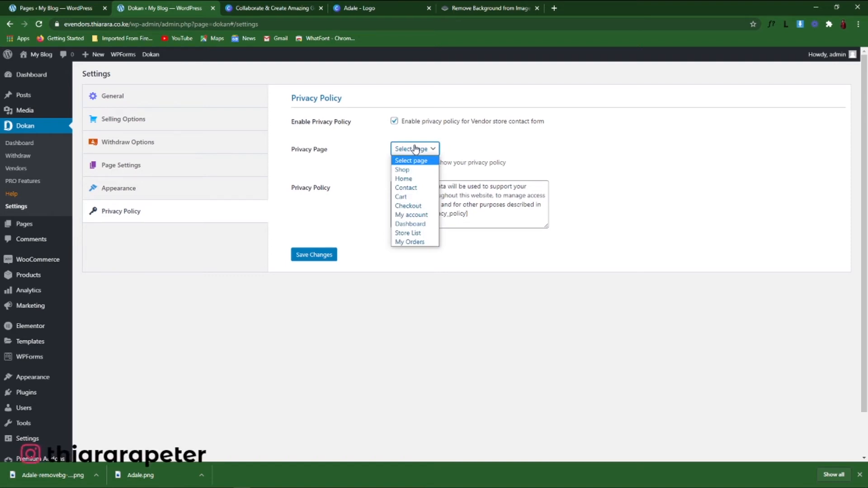
pyautogui.click(415, 150)
pyautogui.click(415, 149)
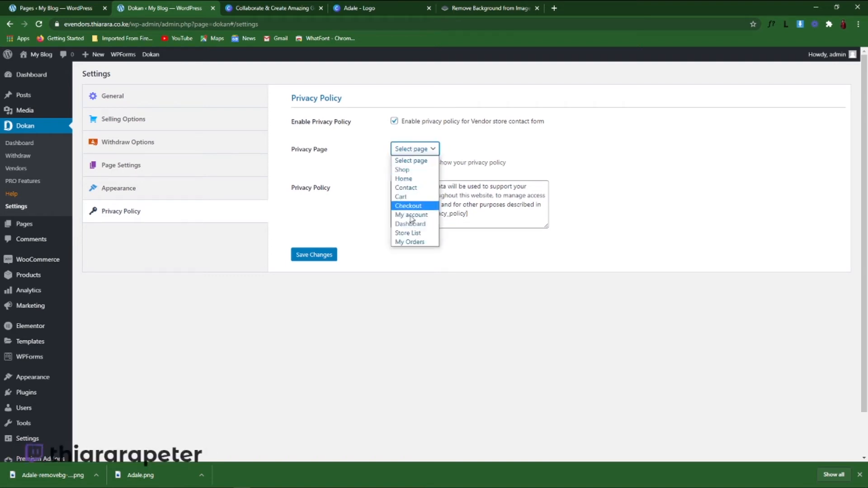
pyautogui.click(415, 150)
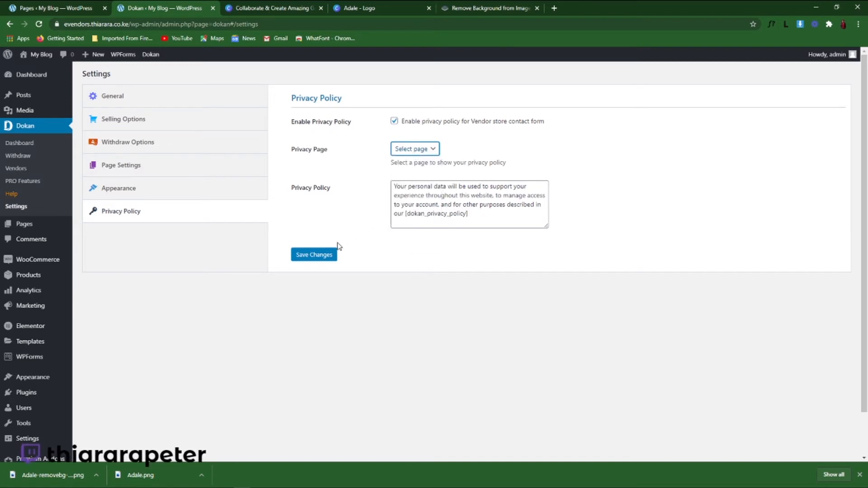
pyautogui.click(320, 259)
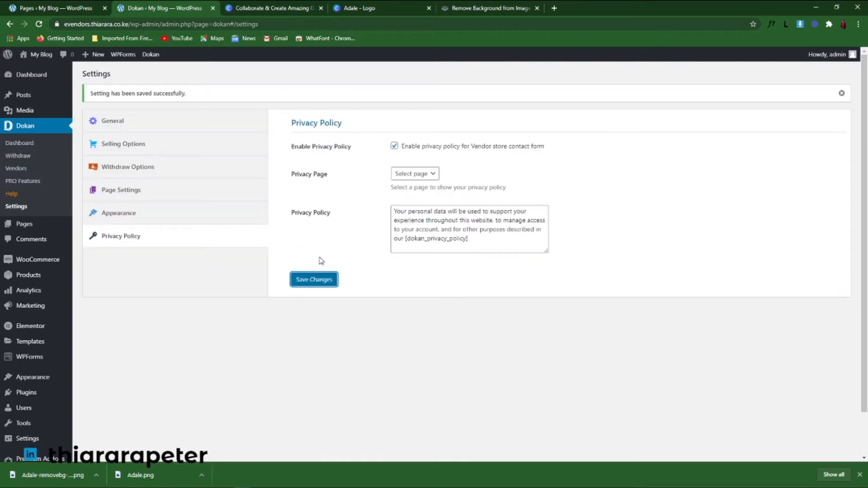
pyautogui.click(32, 146)
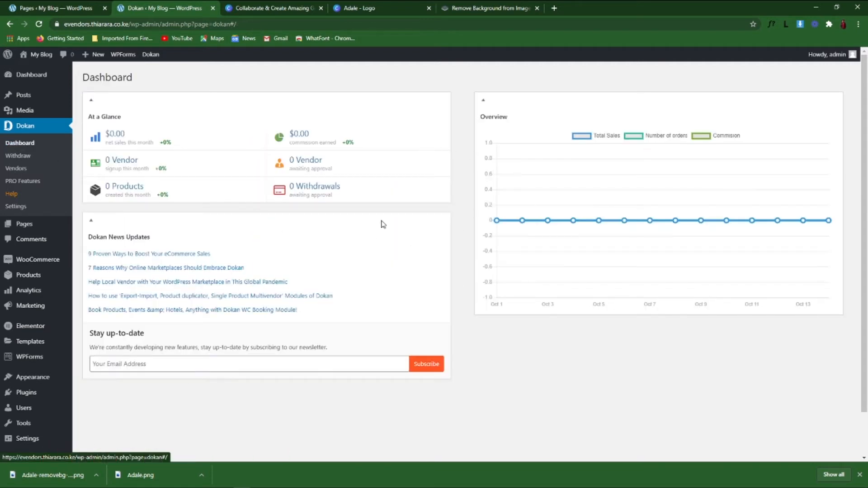
# Check the withdraw requests, then switch on the status toggle for the sole vendor in Dokan Vendors.
pyautogui.click(25, 158)
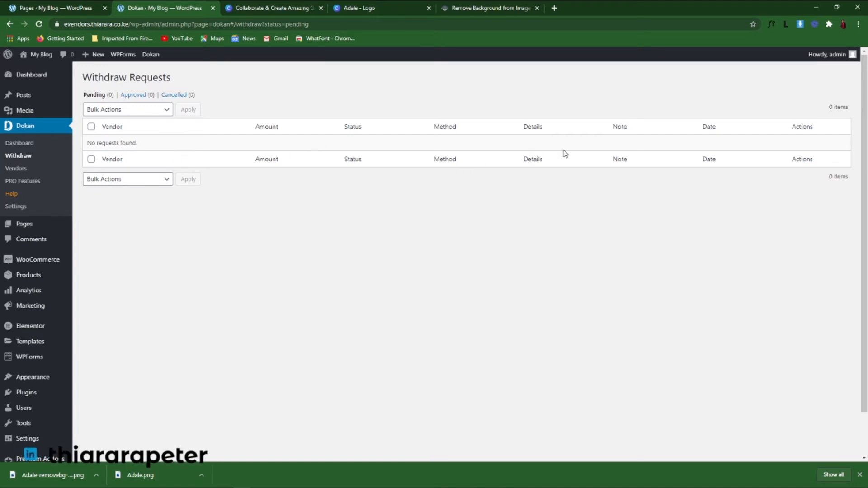
pyautogui.click(16, 169)
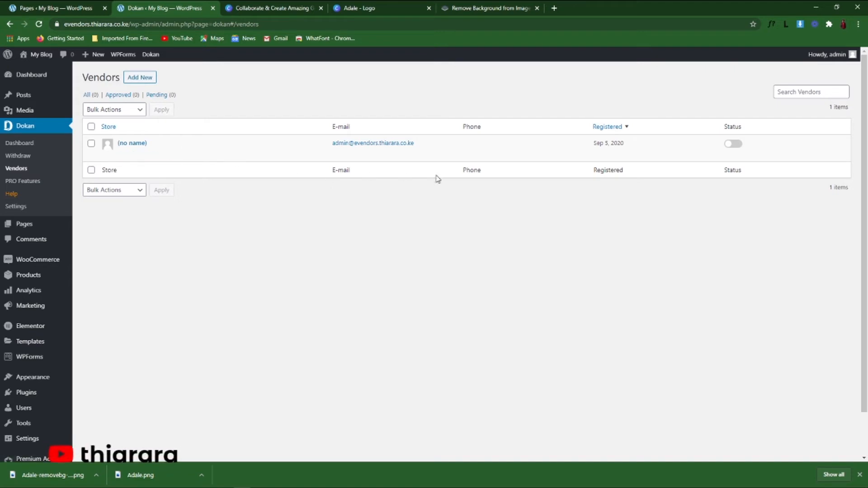
pyautogui.click(735, 145)
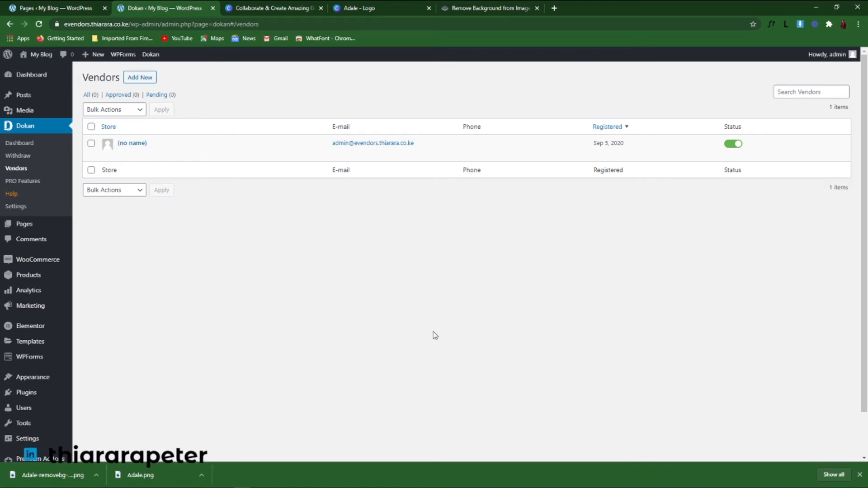
# Close the background remover, logo design and design collaboration browser tabs.
pyautogui.click(537, 8)
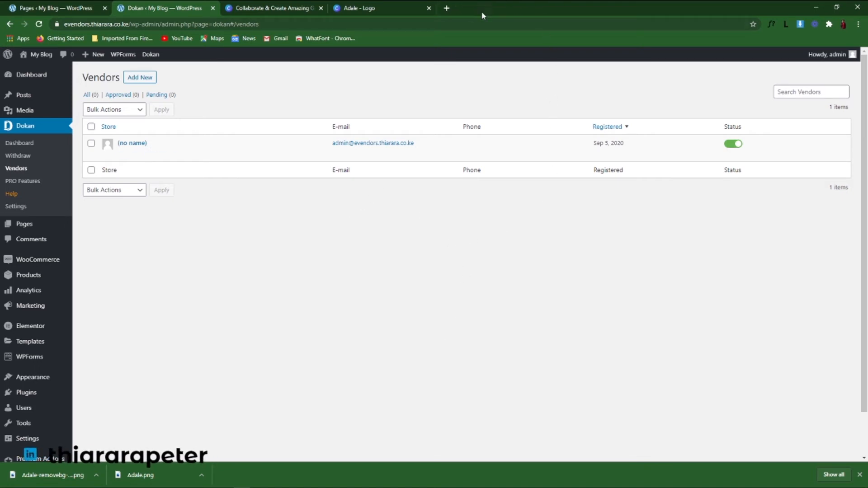
pyautogui.click(431, 8)
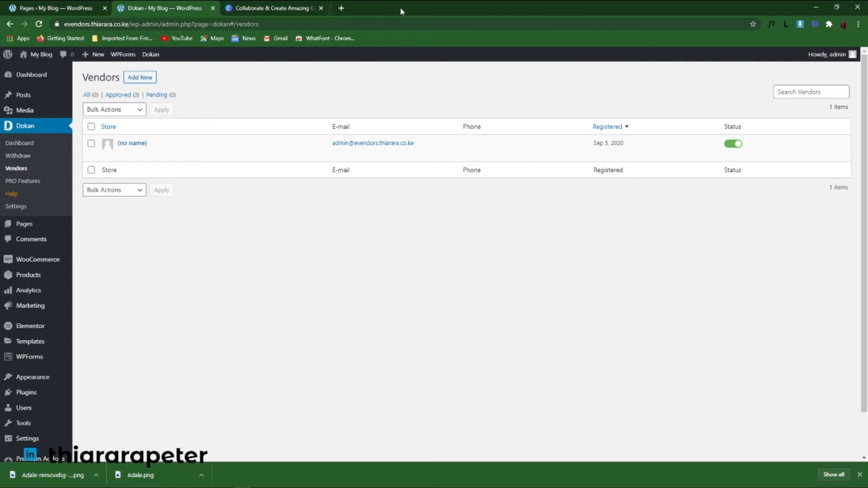
pyautogui.click(322, 8)
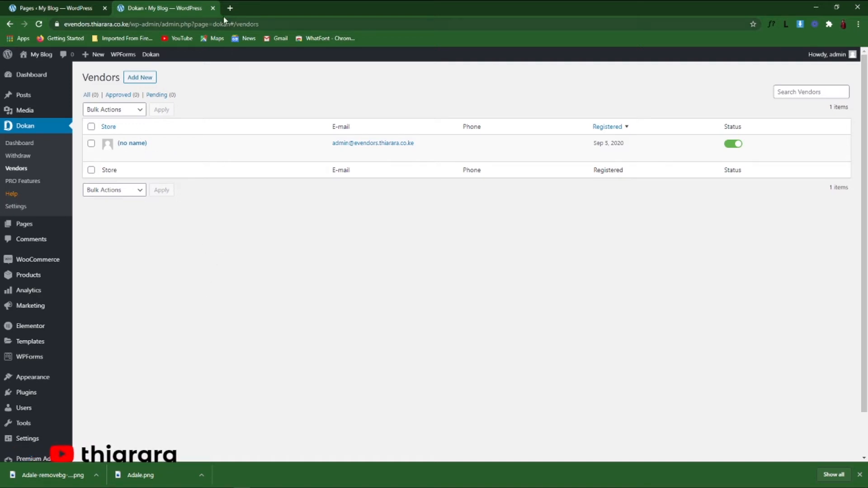
# Open the My Blog storefront in an incognito window and go to My account.
pyautogui.rightClick(47, 57)
pyautogui.click(69, 84)
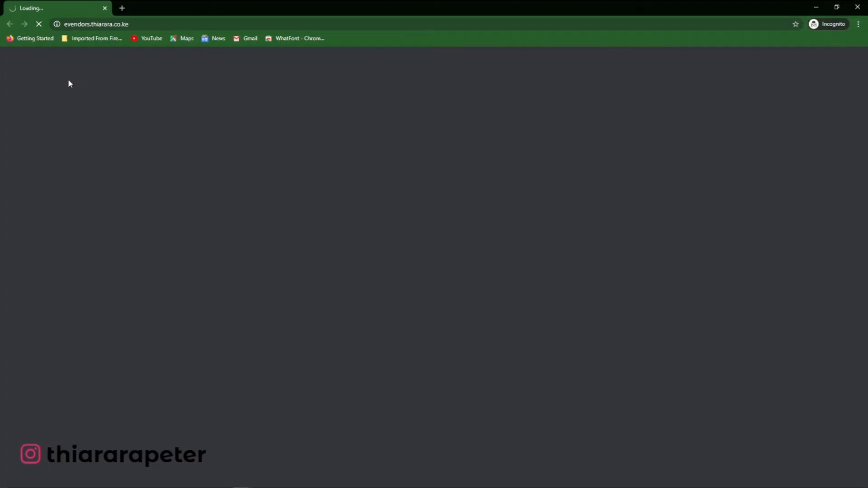
pyautogui.moveTo(662, 75)
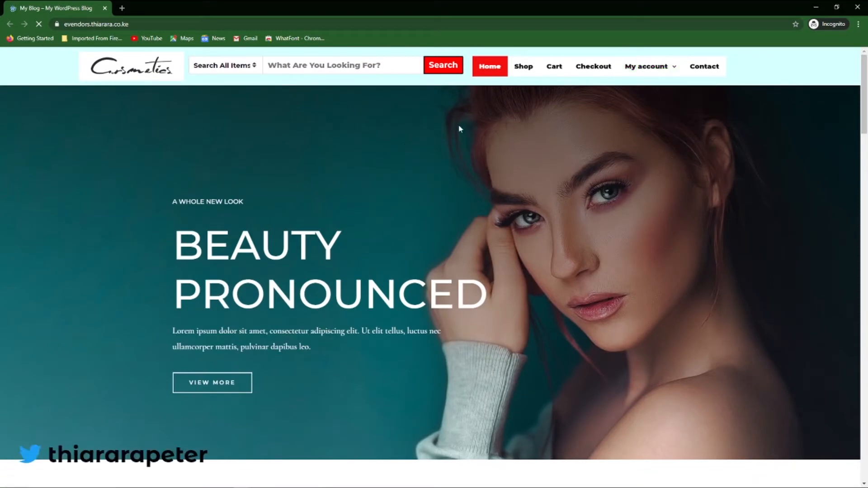
pyautogui.moveTo(630, 72)
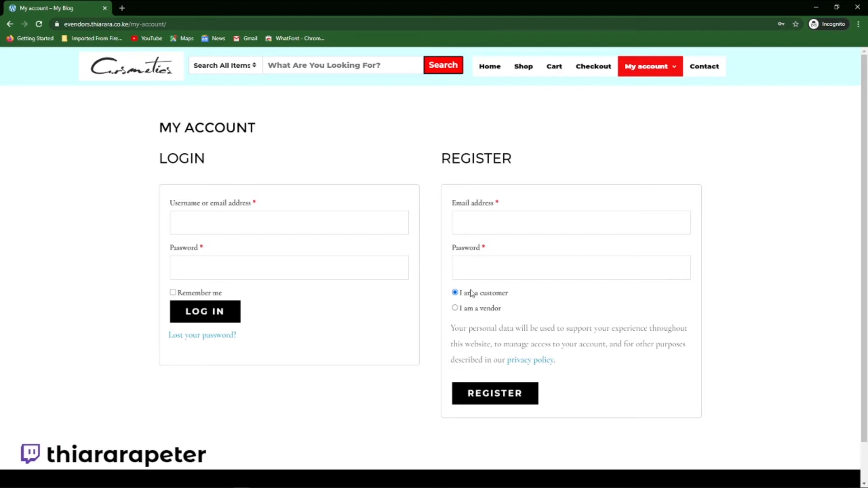
# Choose 'I am a vendor' on the Register form and start filling in the email address.
pyautogui.click(456, 309)
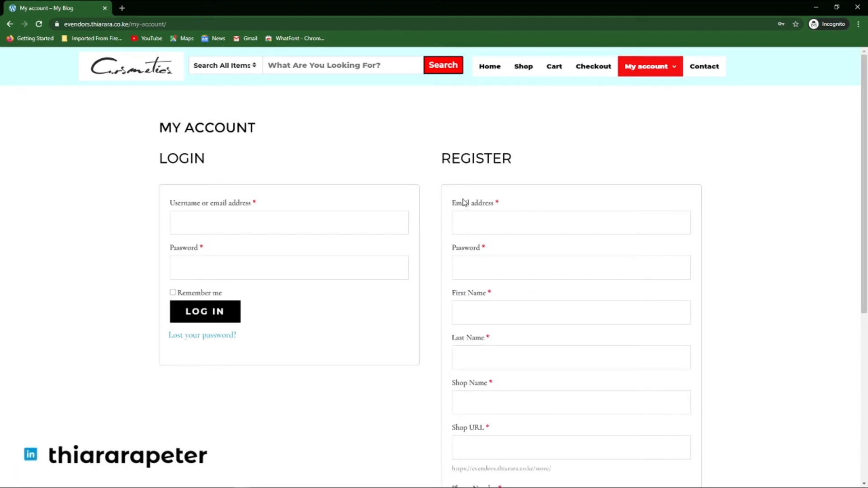
pyautogui.scroll(-6, 456, 203)
pyautogui.click(456, 249)
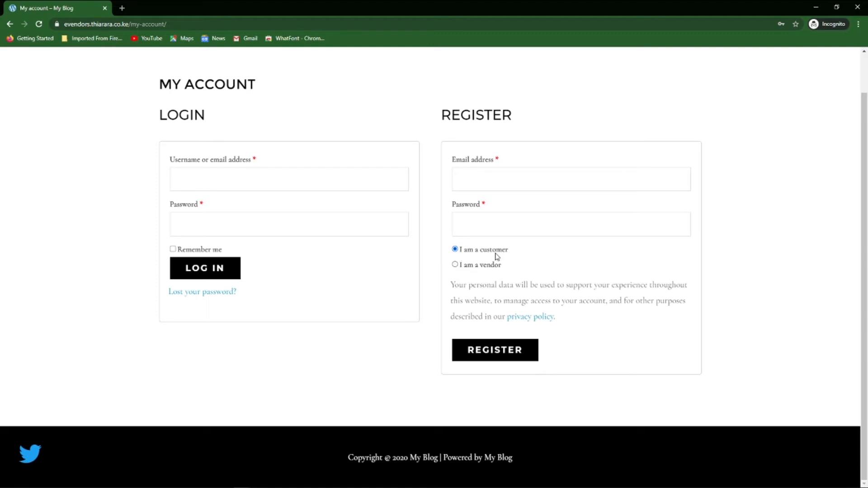
pyautogui.click(455, 266)
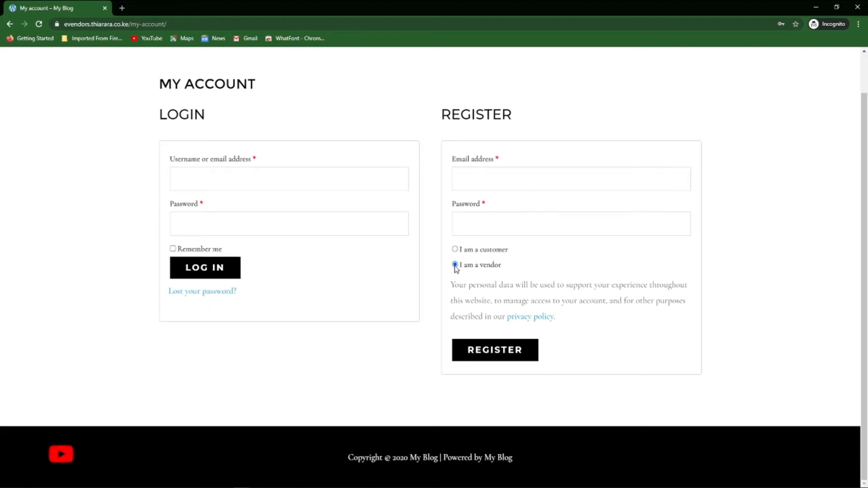
pyautogui.scroll(5, 460, 271)
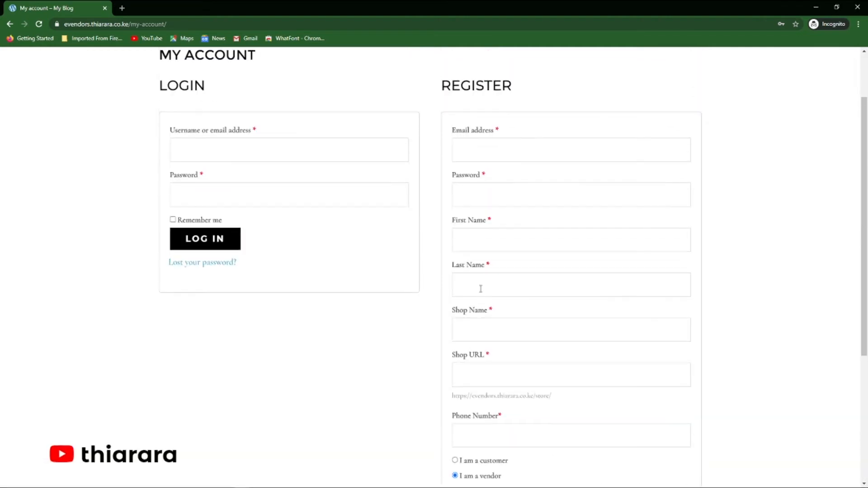
pyautogui.scroll(-3, 524, 319)
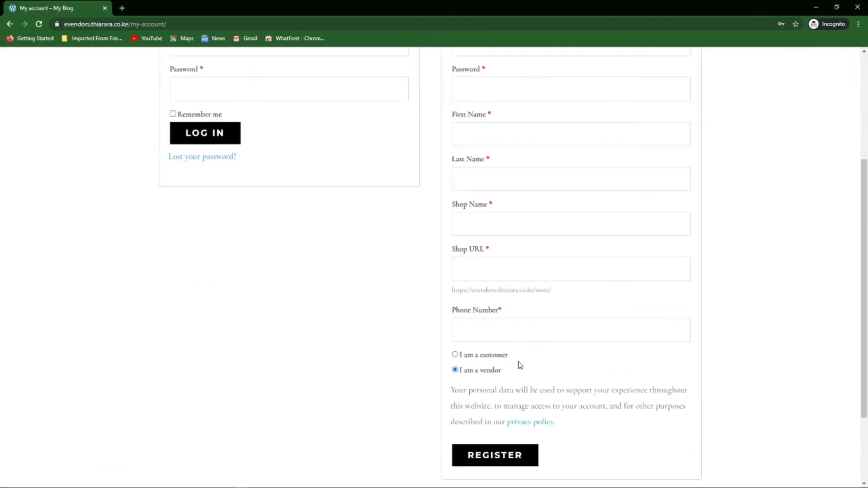
pyautogui.scroll(4, 516, 321)
pyautogui.click(479, 230)
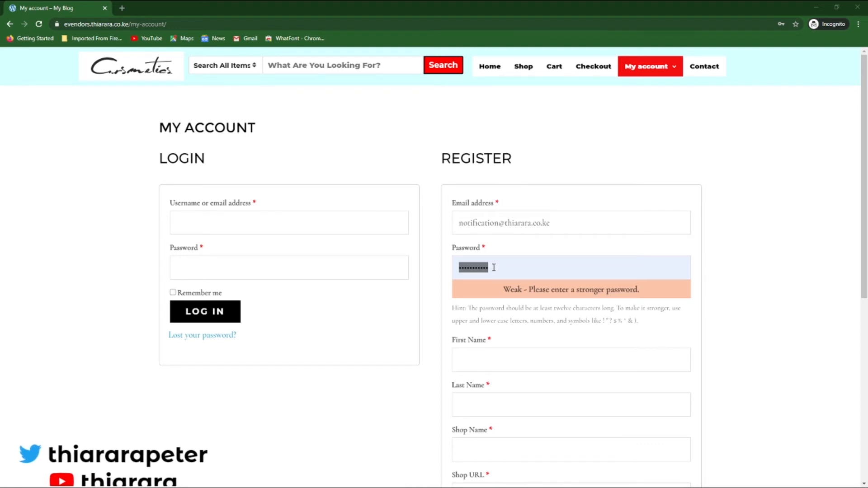
# Paste a stronger password, enter the vendor's first and last name, and shop name 'new market'.
pyautogui.hotkey('ctrl', 'v')
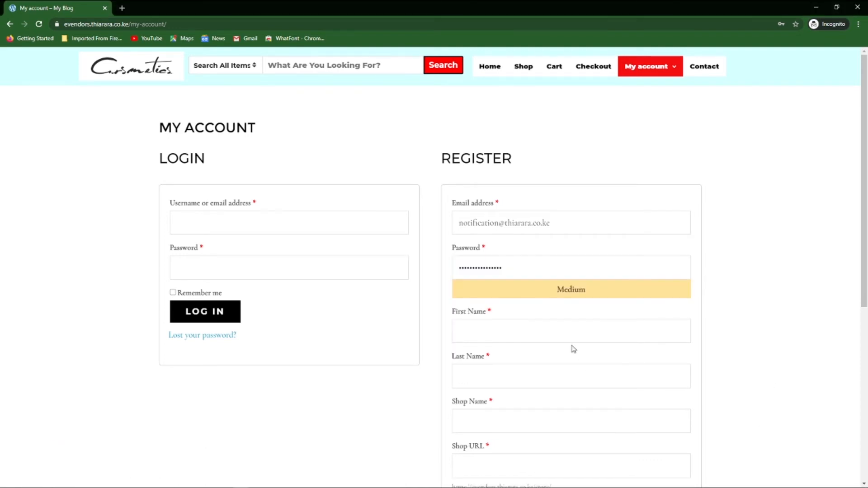
pyautogui.click(493, 336)
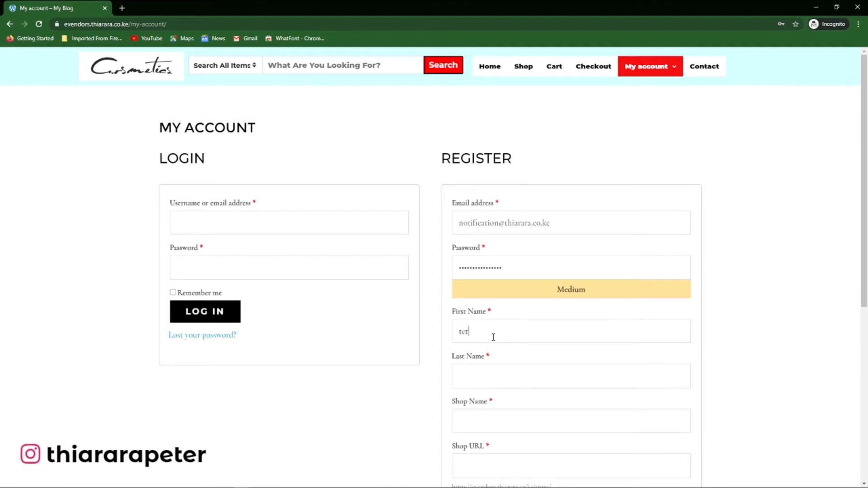
pyautogui.click(475, 379)
pyautogui.write('set')
pyautogui.scroll(-2, 475, 378)
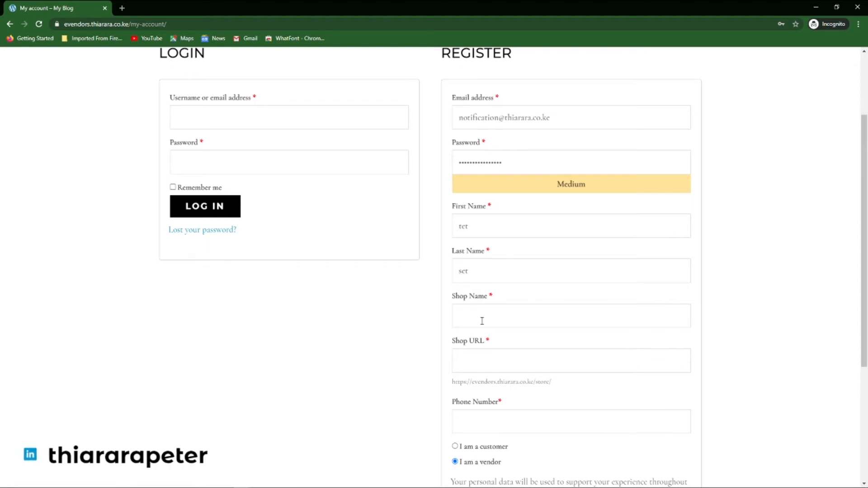
pyautogui.write('new')
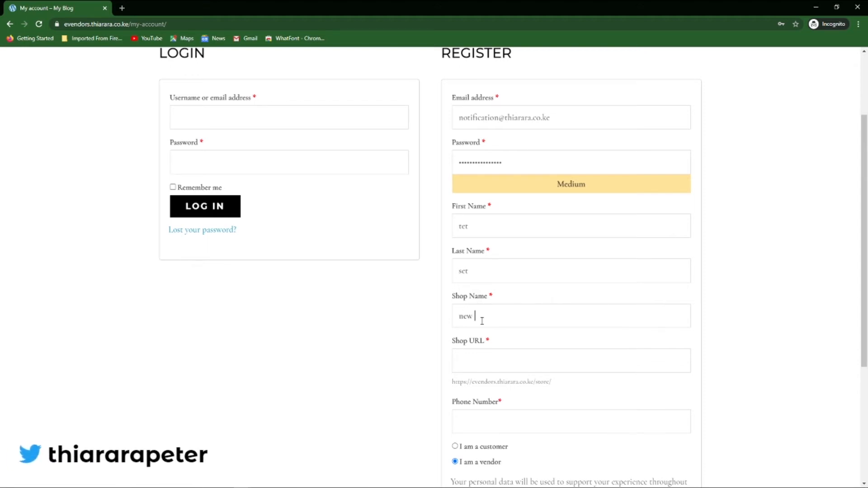
pyautogui.write(' market')
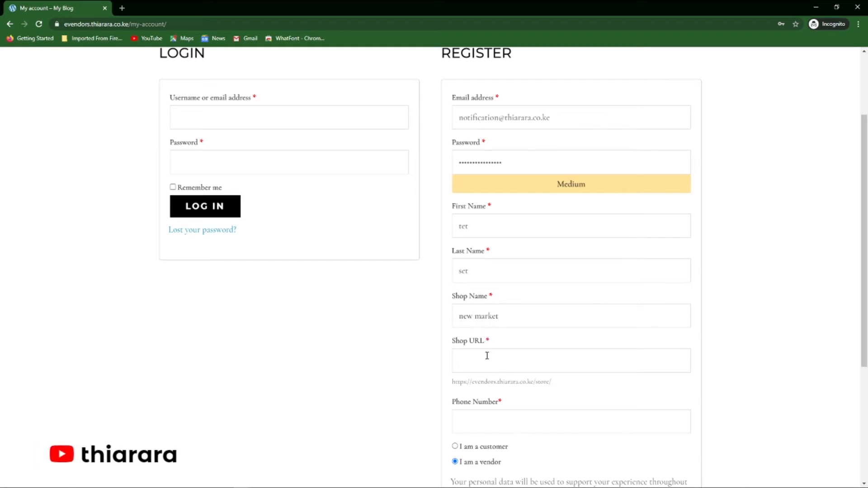
# Confirm shop URL 'new-market' is available, add a phone number, and submit the registration.
pyautogui.click(487, 356)
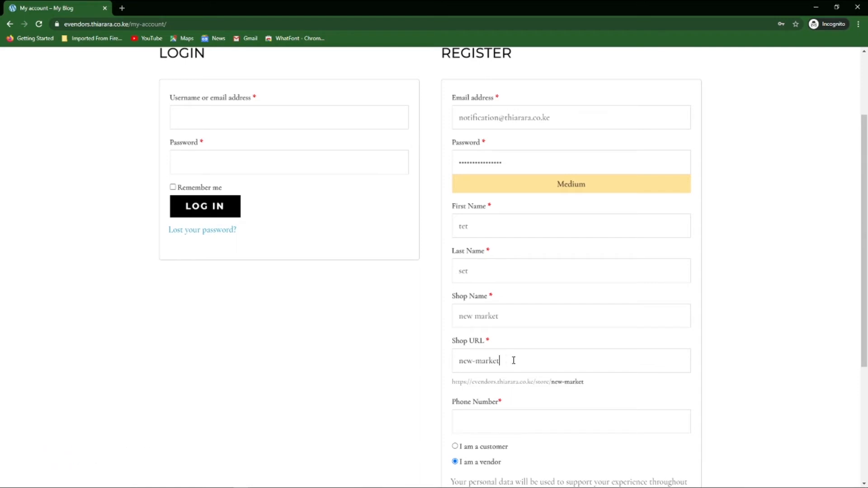
pyautogui.tripleClick(500, 359)
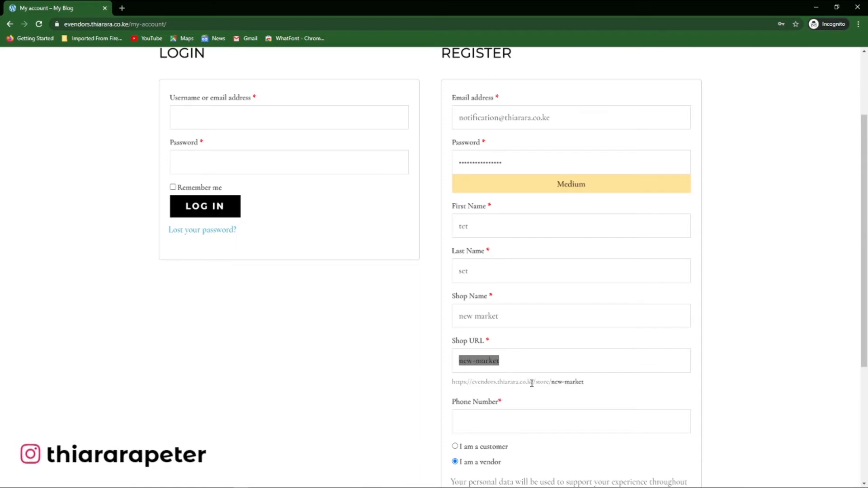
pyautogui.click(474, 381)
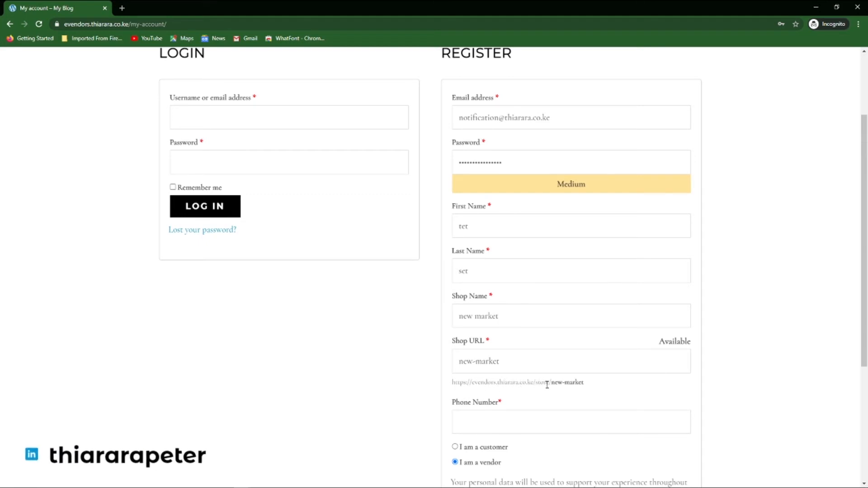
pyautogui.moveTo(585, 384); pyautogui.dragTo(557, 382)
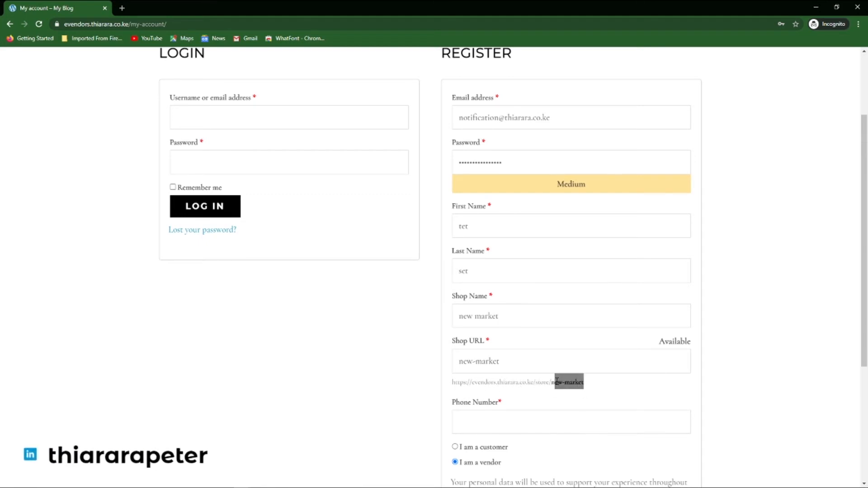
pyautogui.click(556, 411)
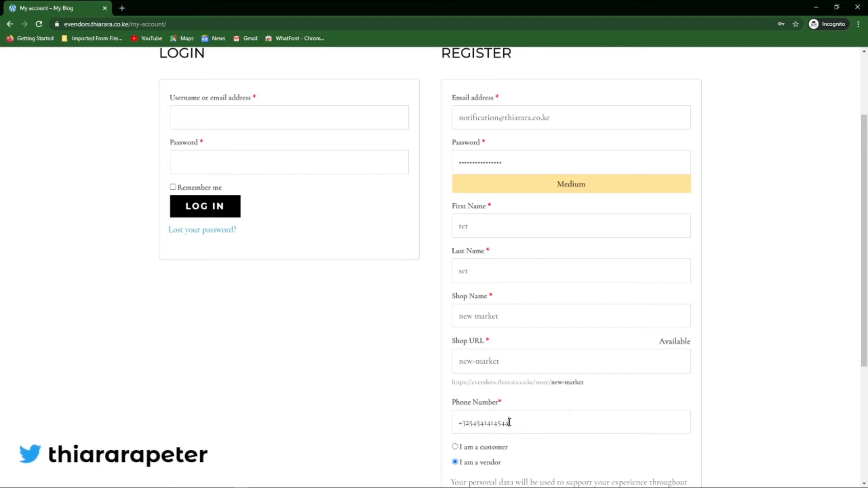
pyautogui.scroll(-4, 516, 425)
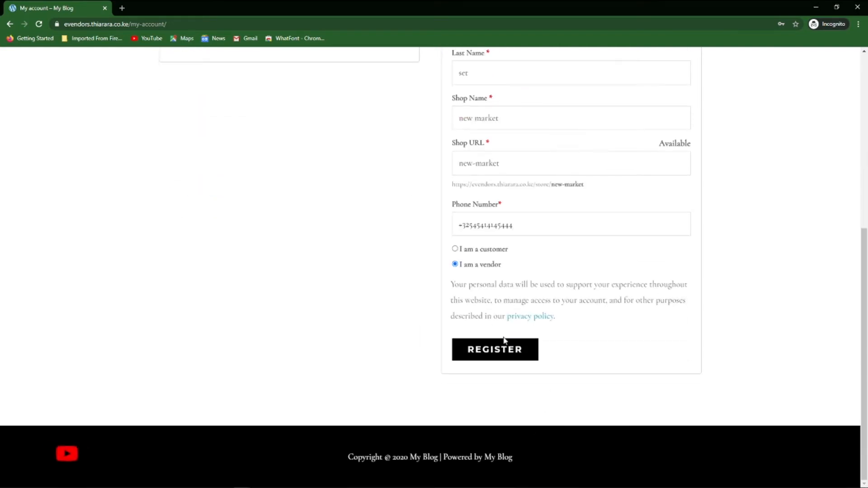
pyautogui.click(496, 355)
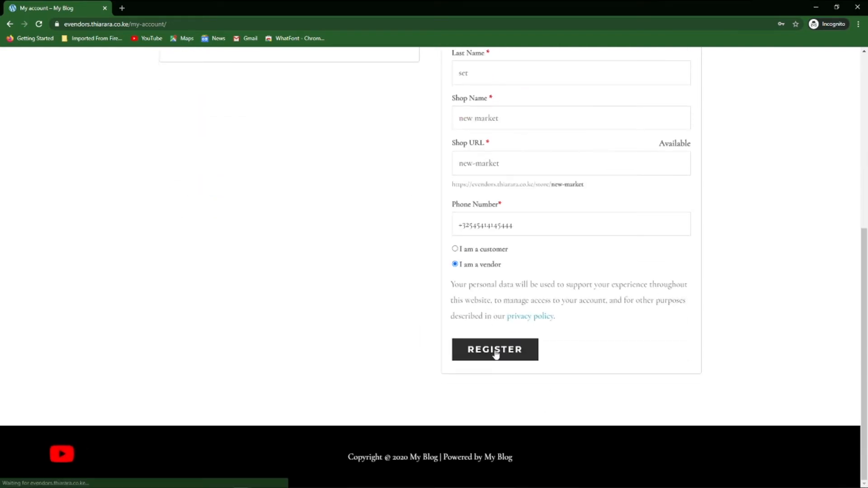
pyautogui.scroll(6, 501, 357)
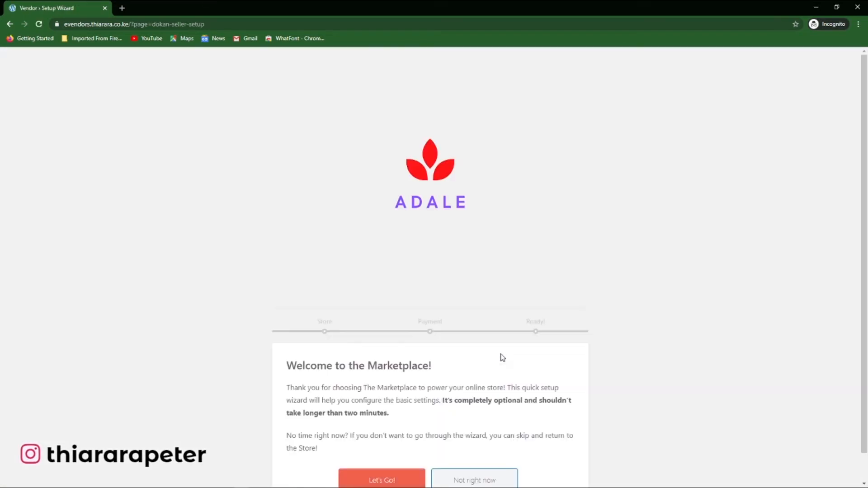
# Compare the wizard with admin's Dokan Disable Welcome Wizard and store URL base settings.
pyautogui.scroll(-1, 452, 343)
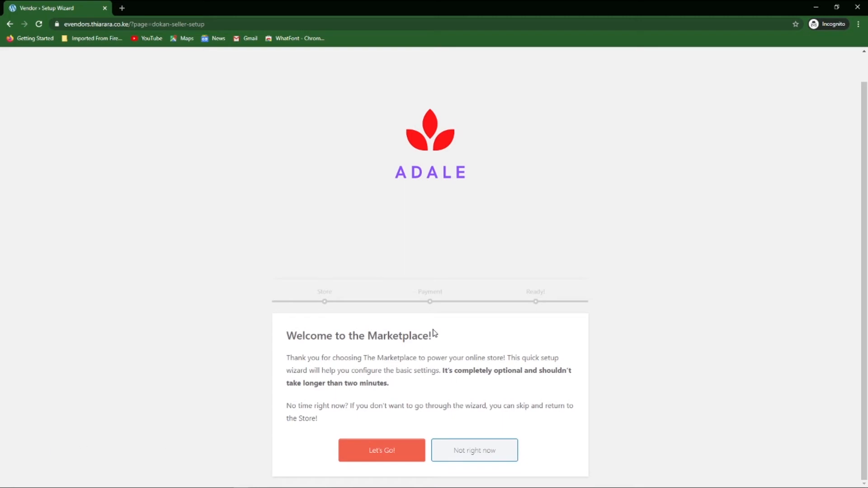
pyautogui.click(816, 7)
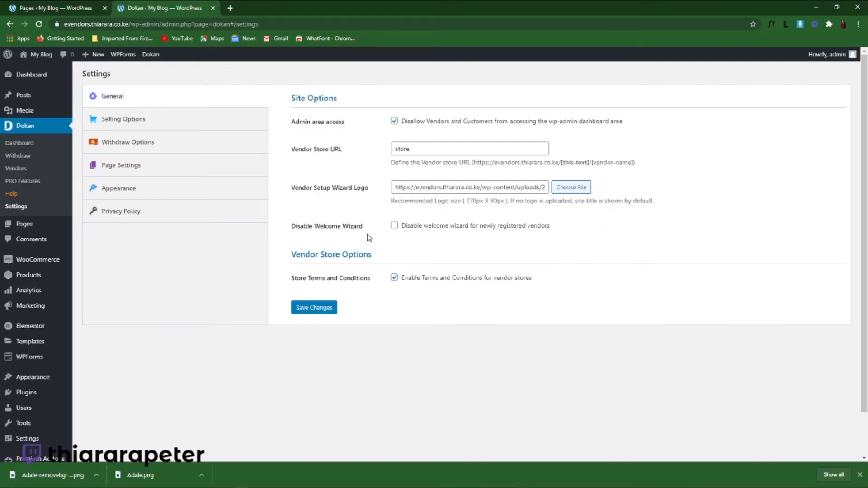
pyautogui.moveTo(367, 234); pyautogui.dragTo(320, 228)
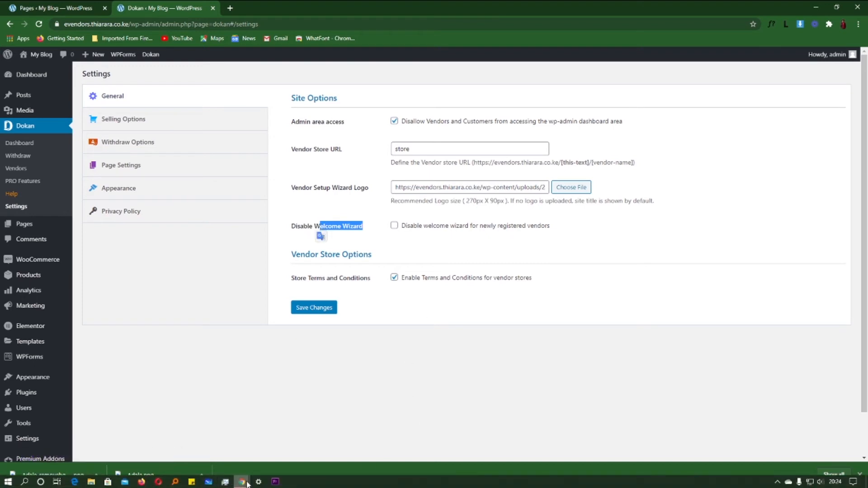
pyautogui.moveTo(242, 482)
pyautogui.click(278, 460)
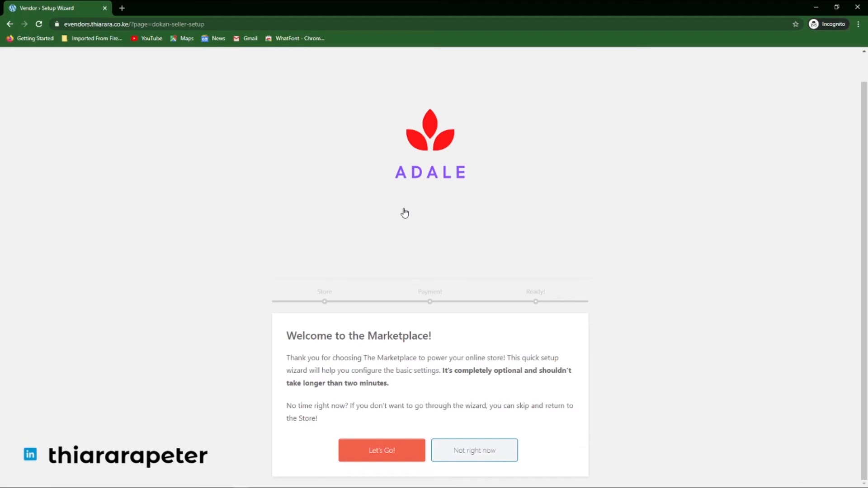
pyautogui.moveTo(327, 487)
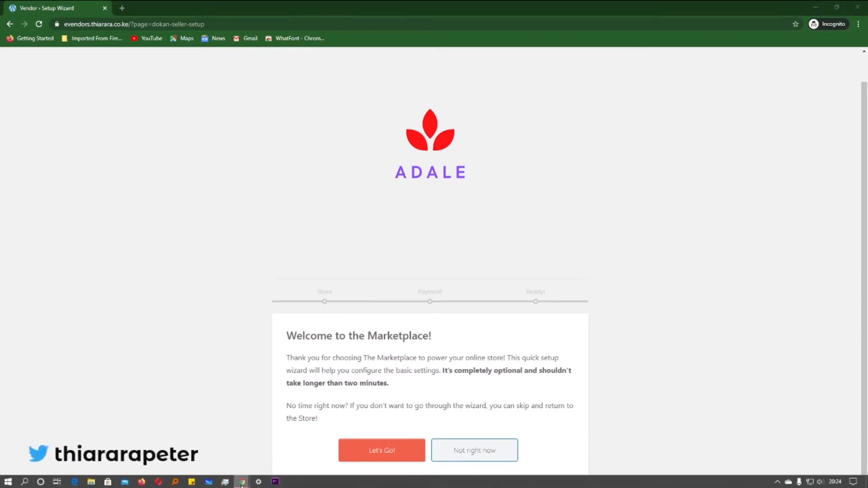
pyautogui.moveTo(242, 483)
pyautogui.click(222, 459)
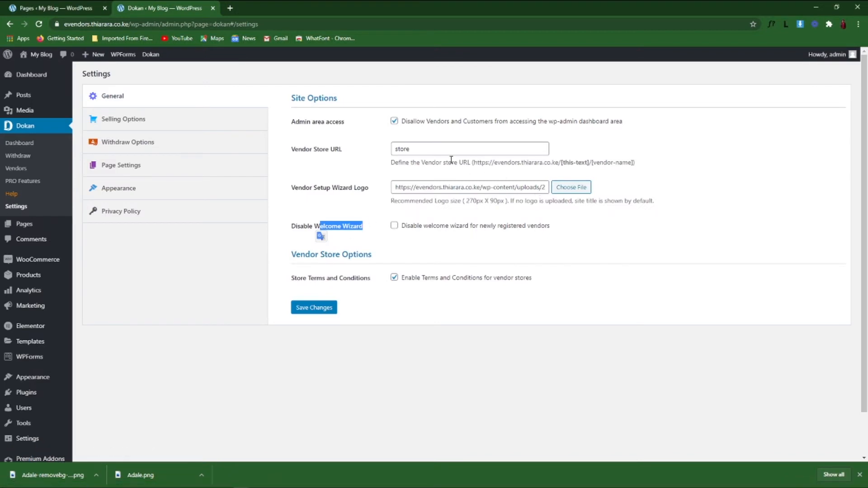
pyautogui.moveTo(430, 148); pyautogui.dragTo(394, 149)
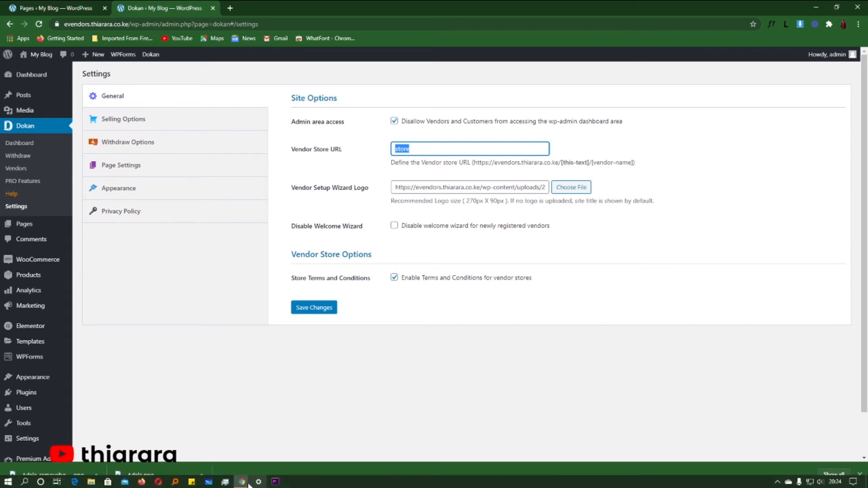
pyautogui.click(242, 482)
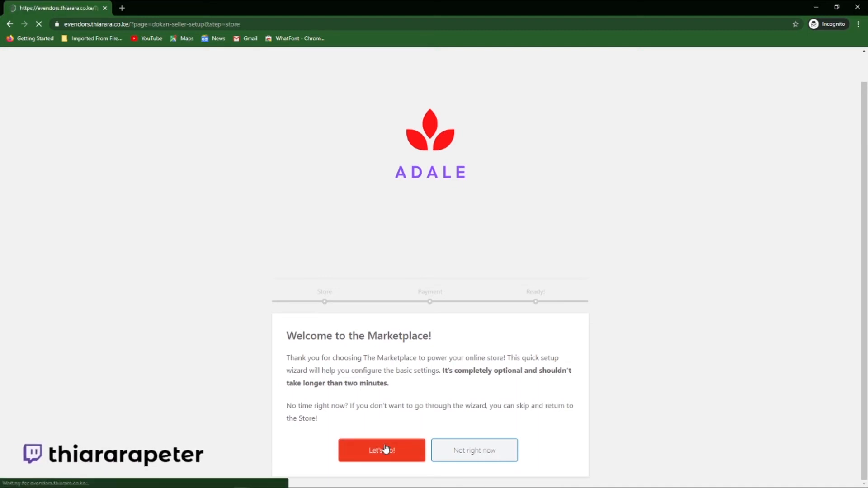
# Pick the store country by typing 'ke' and save the store address.
pyautogui.scroll(-3, 388, 352)
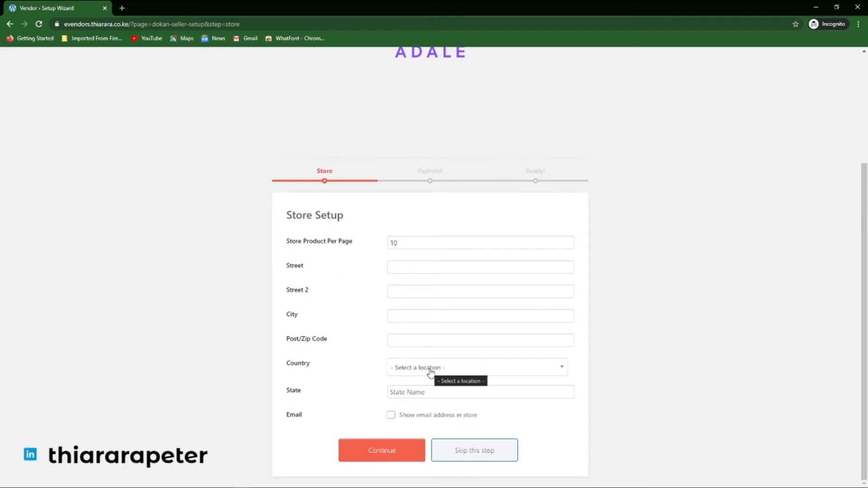
pyautogui.click(425, 375)
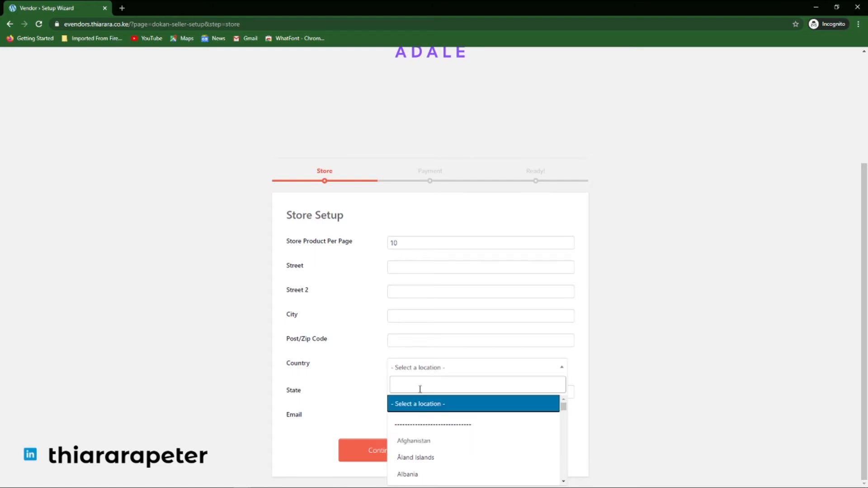
pyautogui.write('ke')
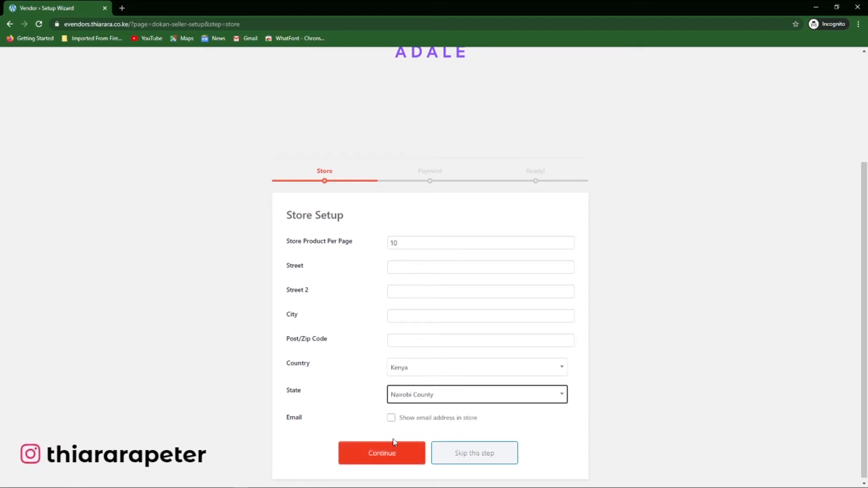
pyautogui.click(386, 456)
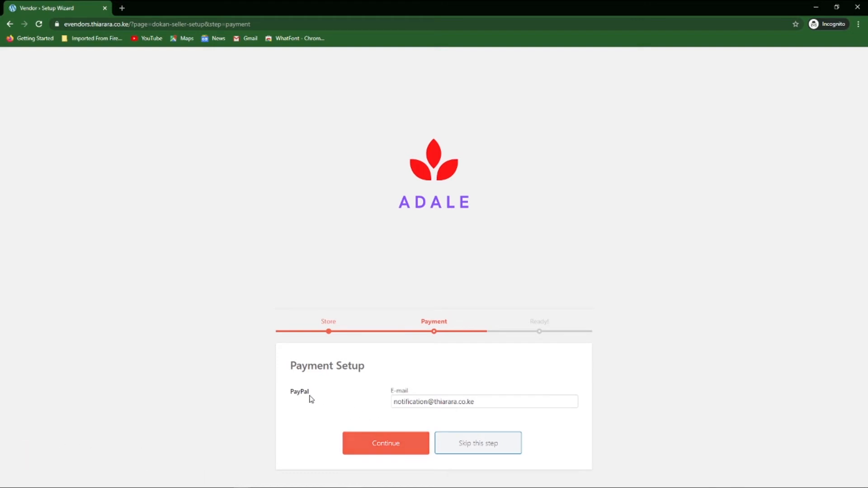
# Accept the PayPal payment email and continue to the 'Your Store is Ready!' step.
pyautogui.moveTo(312, 377); pyautogui.dragTo(291, 399)
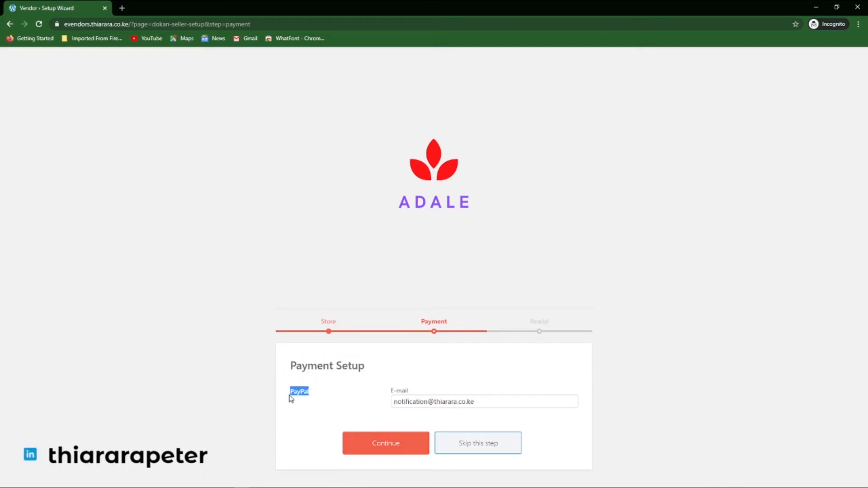
pyautogui.click(361, 414)
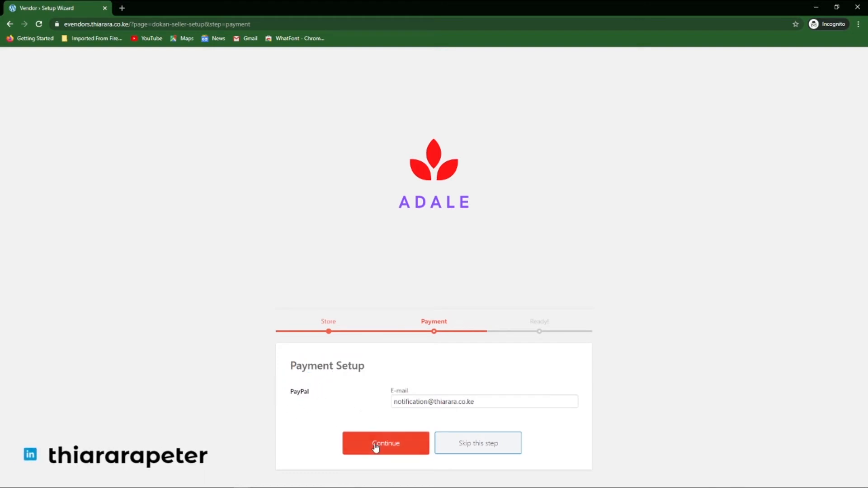
pyautogui.click(375, 446)
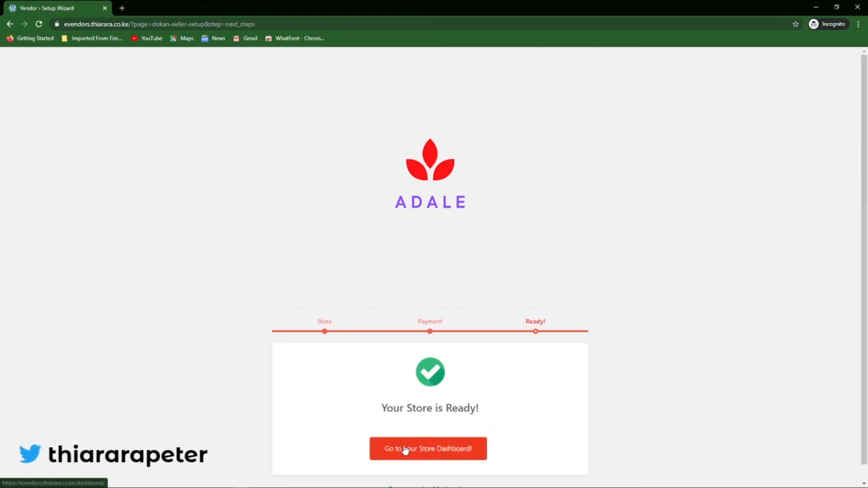
pyautogui.scroll(-1, 415, 407)
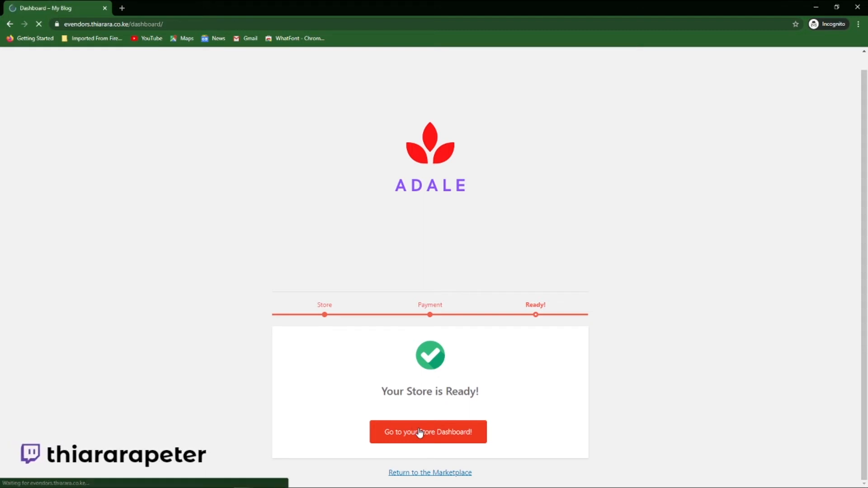
# Review the not-enabled-for-selling error, open the vendor's store Settings, then return to the admin window.
pyautogui.scroll(-3, 338, 287)
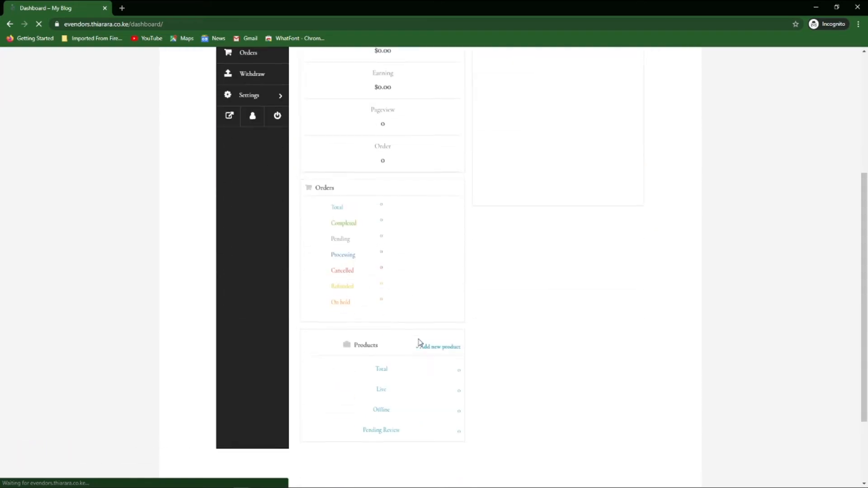
pyautogui.scroll(5, 418, 342)
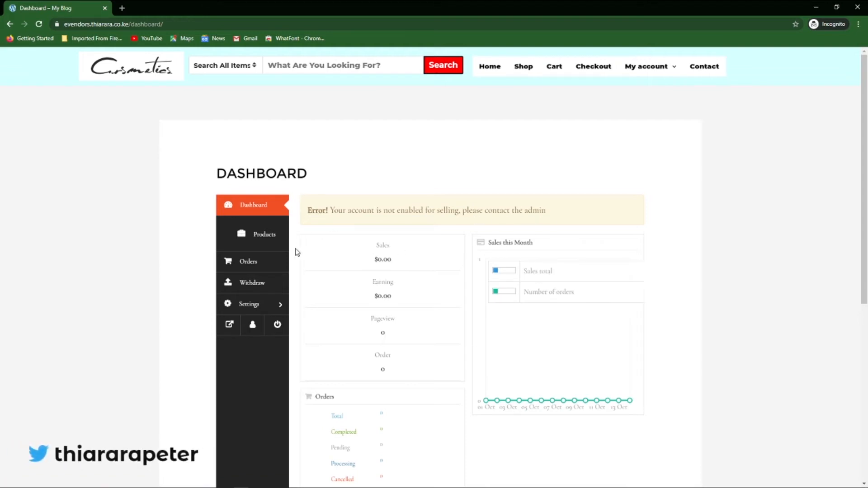
pyautogui.scroll(-2, 294, 248)
pyautogui.scroll(2, 298, 269)
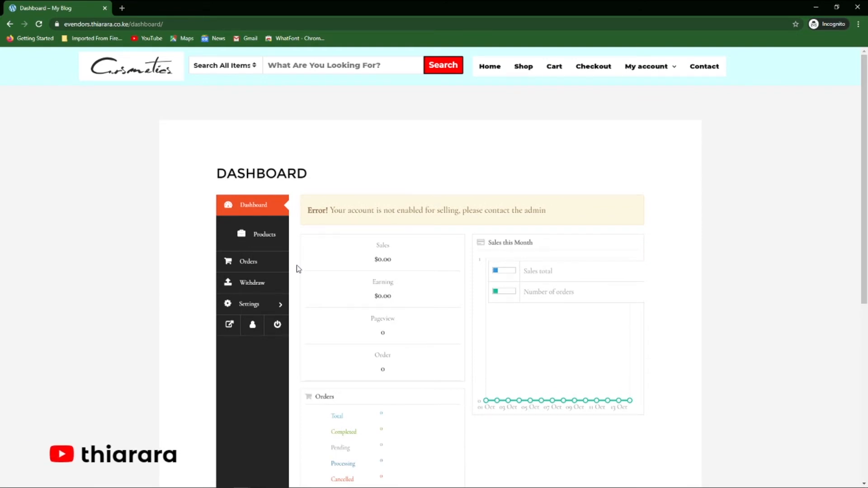
pyautogui.click(255, 264)
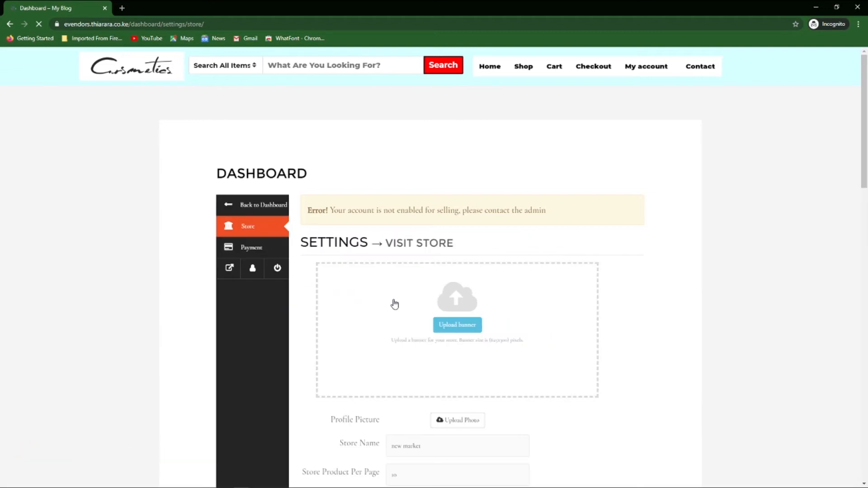
pyautogui.scroll(-5, 421, 324)
pyautogui.scroll(5, 425, 349)
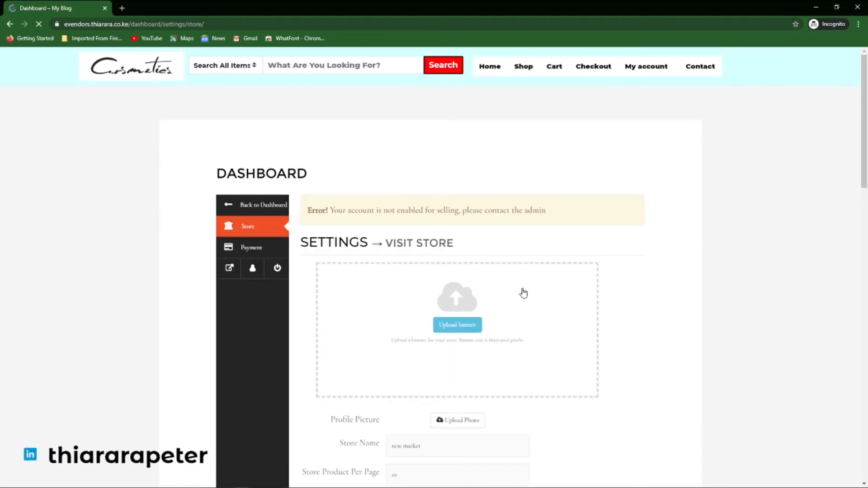
pyautogui.click(816, 7)
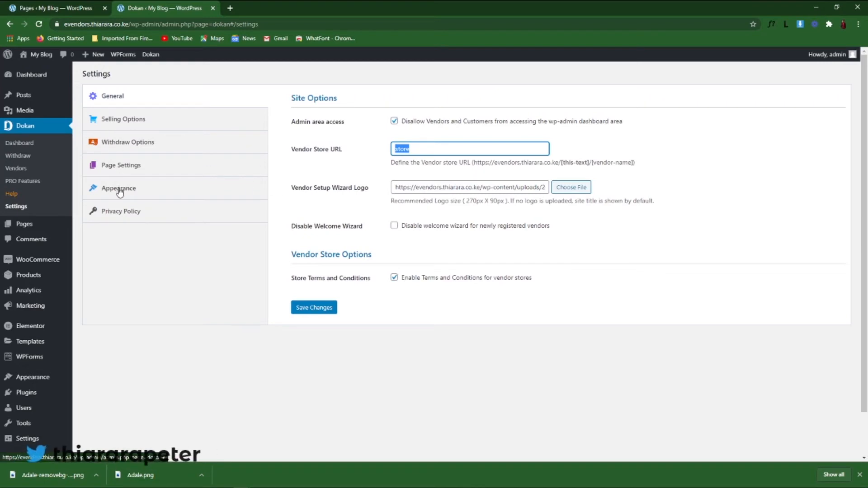
# Review the commission and Vendor Capability settings under Dokan Selling Options.
pyautogui.click(123, 119)
pyautogui.moveTo(358, 275); pyautogui.dragTo(290, 276)
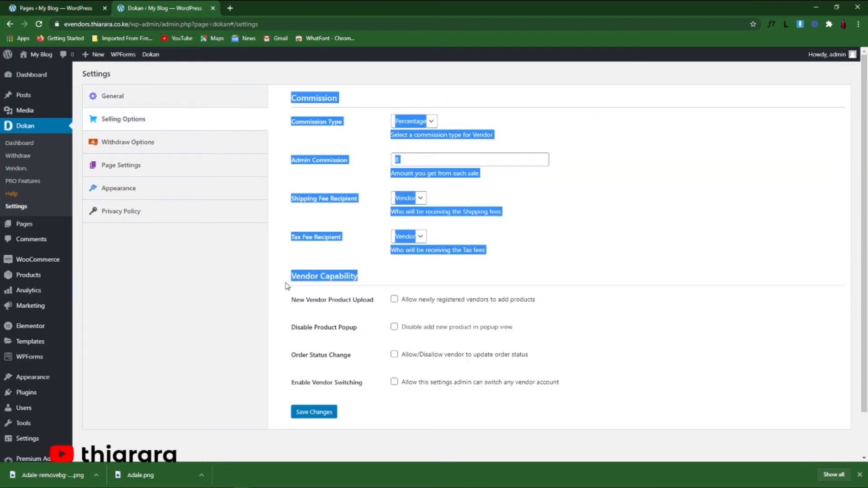
pyautogui.click(384, 283)
pyautogui.moveTo(384, 284); pyautogui.dragTo(296, 282)
pyautogui.click(375, 282)
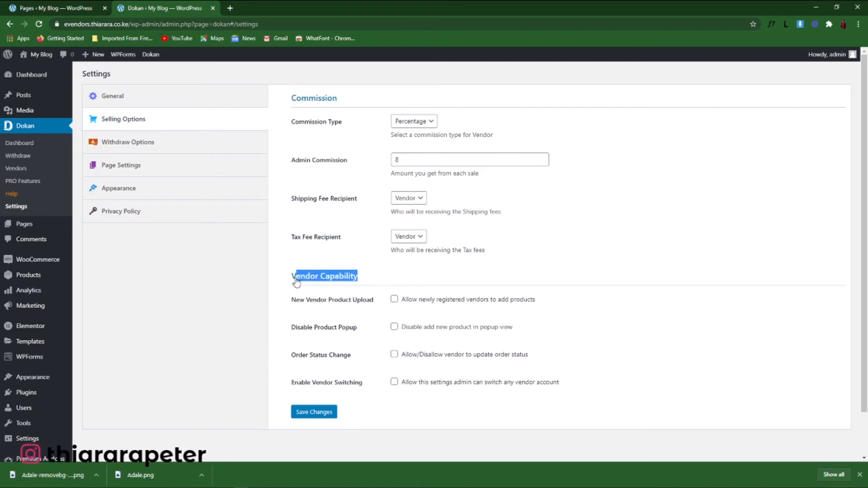
pyautogui.click(406, 295)
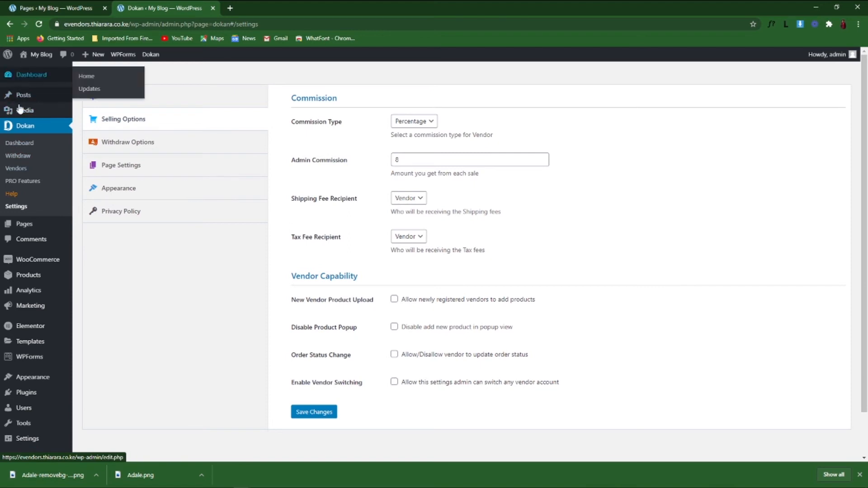
# Switch on the new market vendor's status in Dokan Vendors and return to the vendor's window.
pyautogui.click(15, 169)
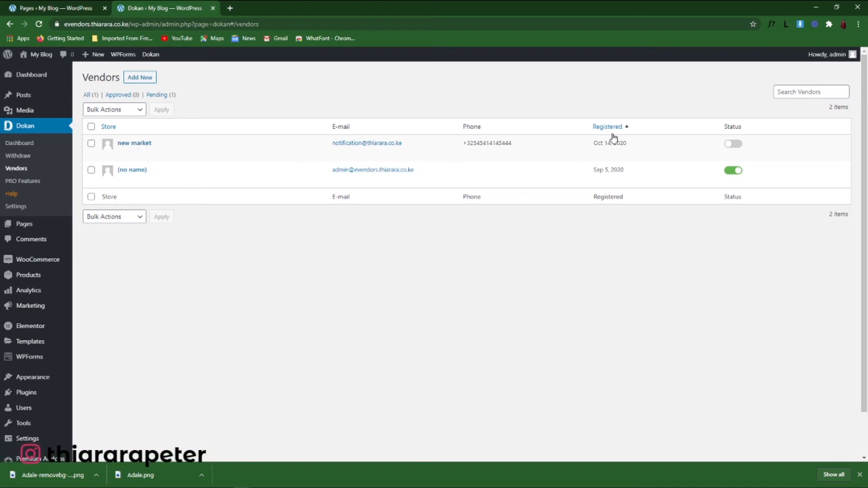
pyautogui.moveTo(606, 145); pyautogui.dragTo(593, 145)
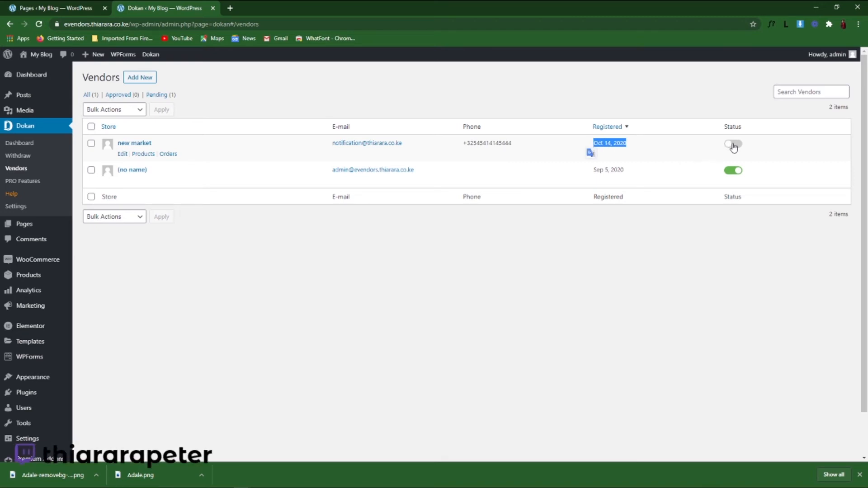
pyautogui.click(733, 144)
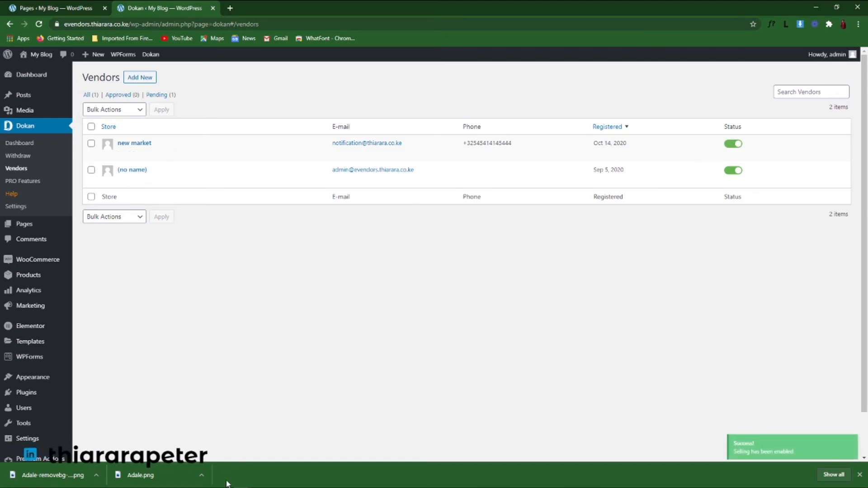
pyautogui.moveTo(227, 487)
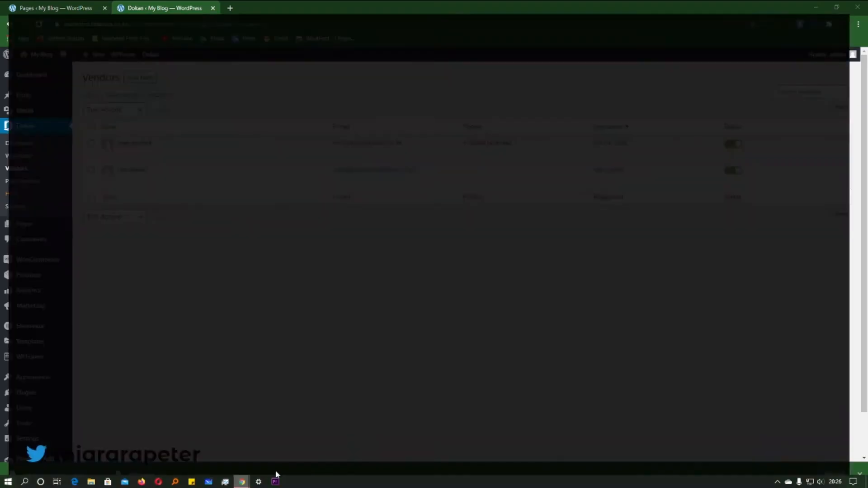
pyautogui.click(277, 472)
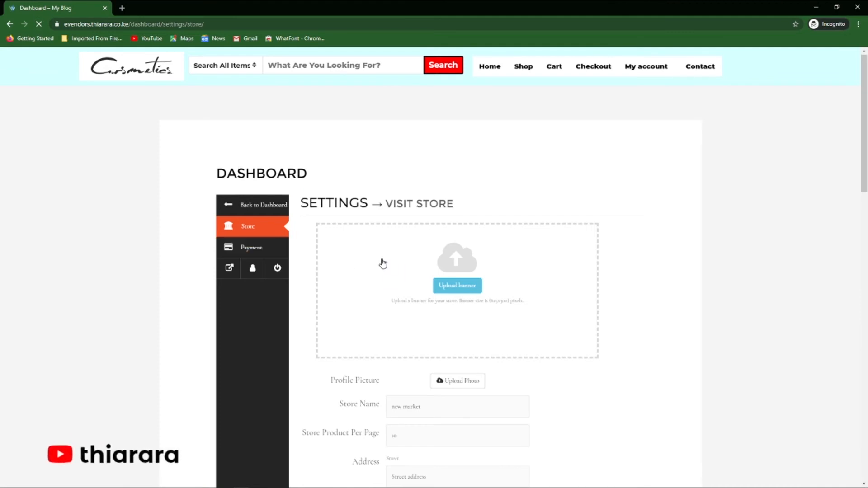
# Reload the vendor dashboard, open Products, filter by Anti-aging Cream, and start a new product.
pyautogui.click(256, 212)
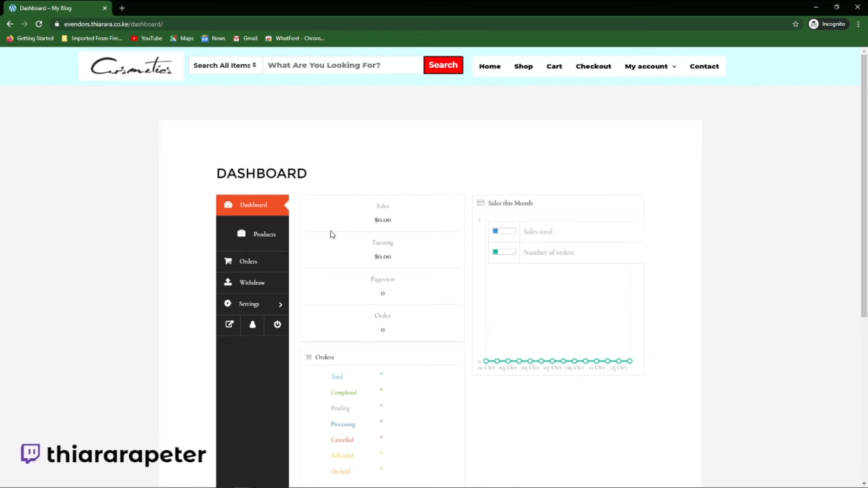
pyautogui.click(261, 238)
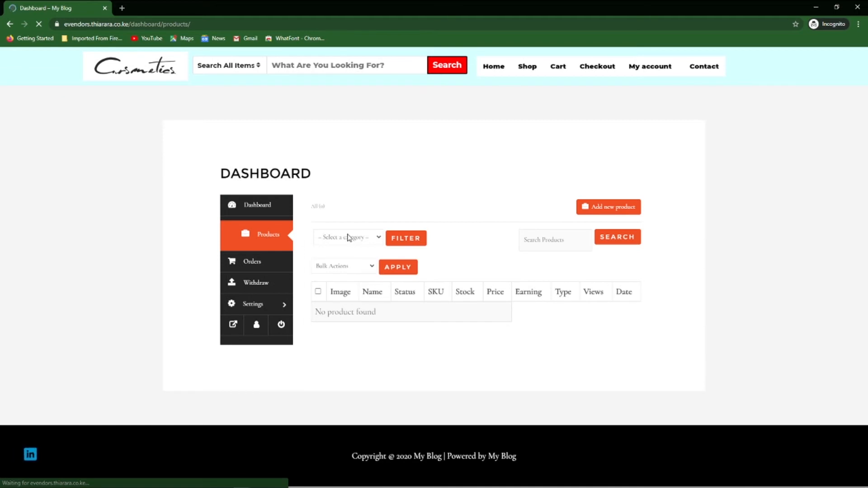
pyautogui.click(379, 241)
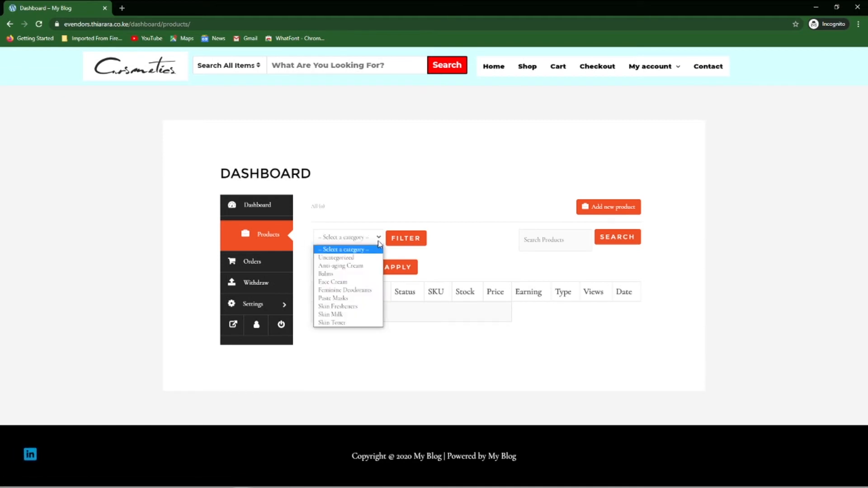
pyautogui.click(351, 267)
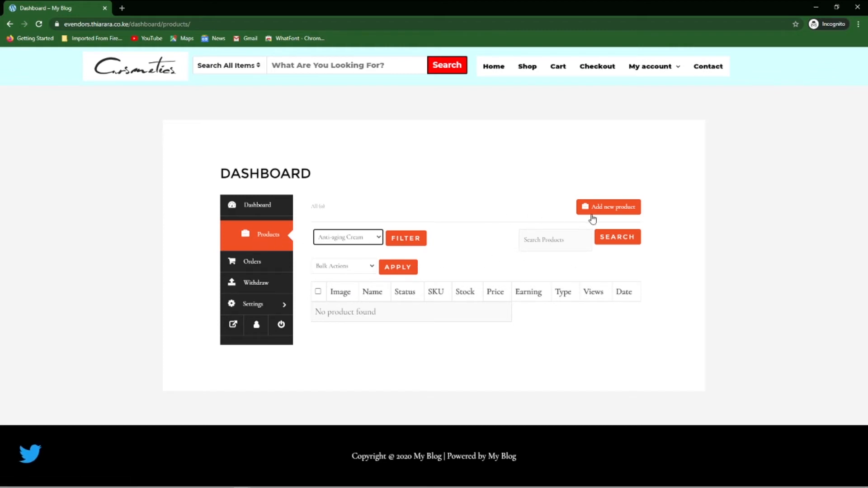
pyautogui.click(609, 211)
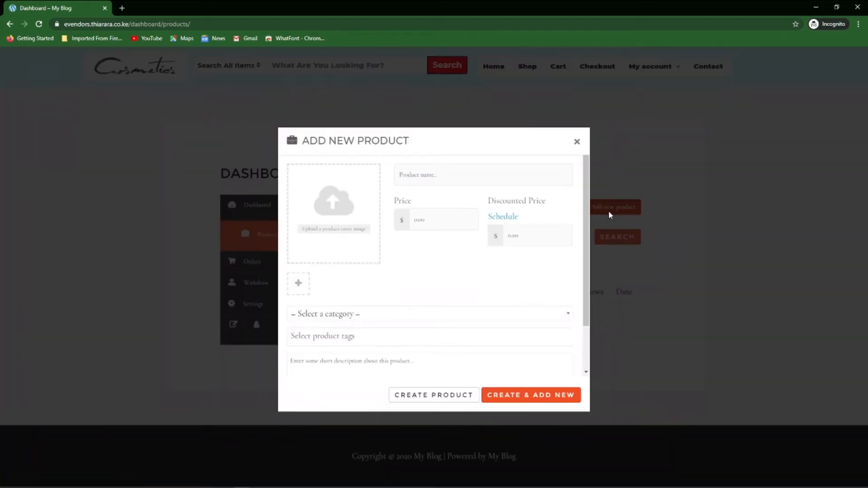
# Upload four selected shoe images and set the orange sneaker as the featured image.
pyautogui.click(326, 230)
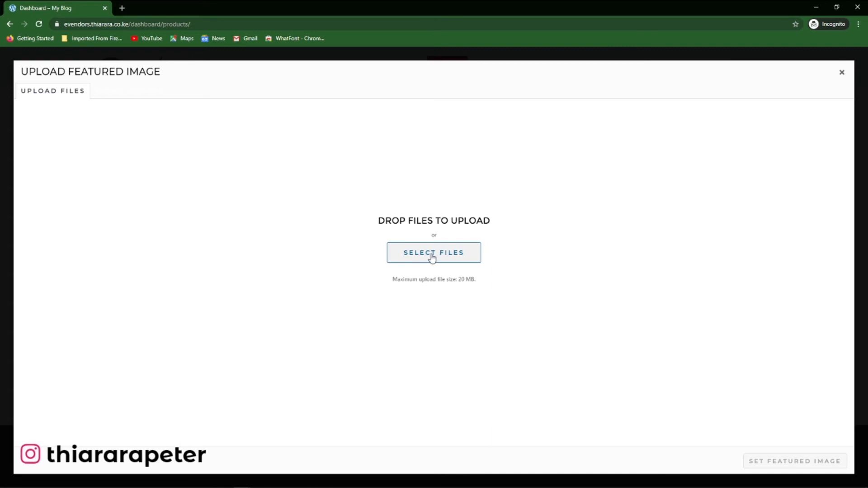
pyautogui.click(432, 258)
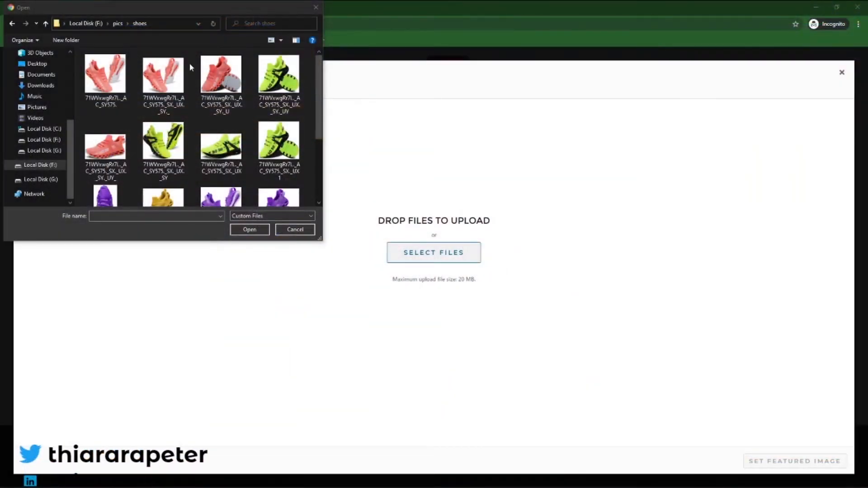
pyautogui.click(174, 85)
pyautogui.keyDown('ctrl'); pyautogui.click(105, 74); pyautogui.keyUp('ctrl')
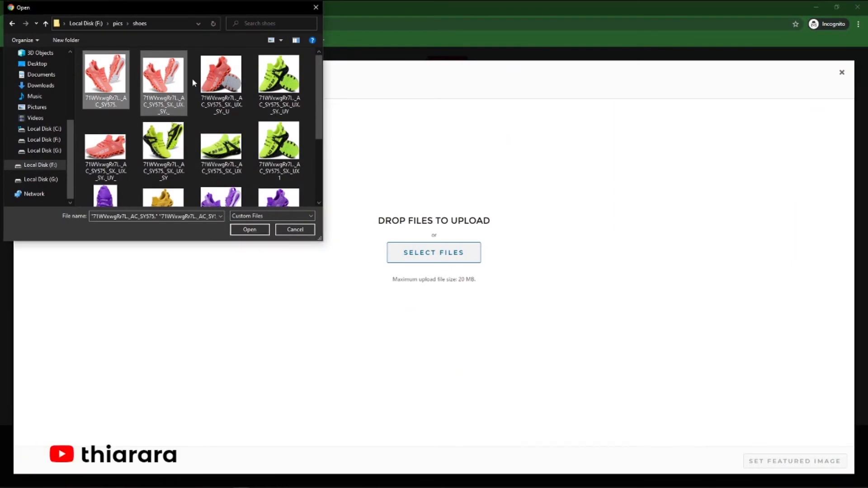
pyautogui.keyDown('ctrl'); pyautogui.click(221, 77); pyautogui.keyUp('ctrl')
pyautogui.keyDown('ctrl'); pyautogui.click(109, 145); pyautogui.keyUp('ctrl')
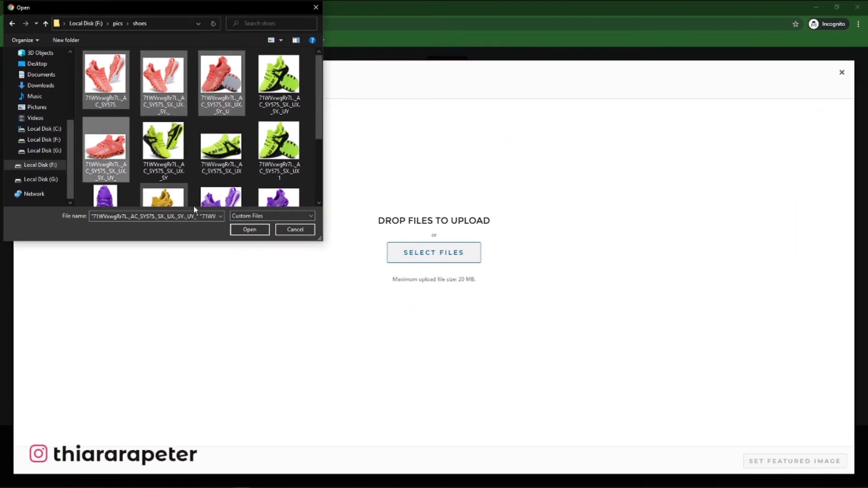
pyautogui.click(246, 230)
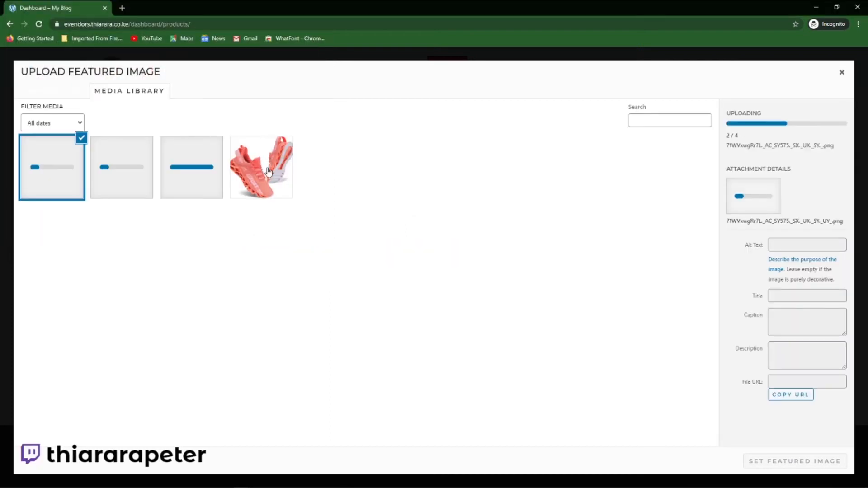
pyautogui.click(268, 172)
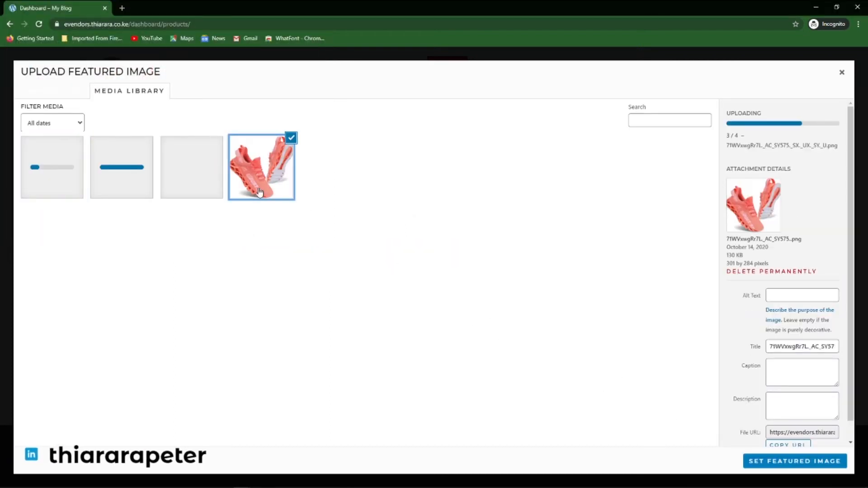
pyautogui.click(821, 461)
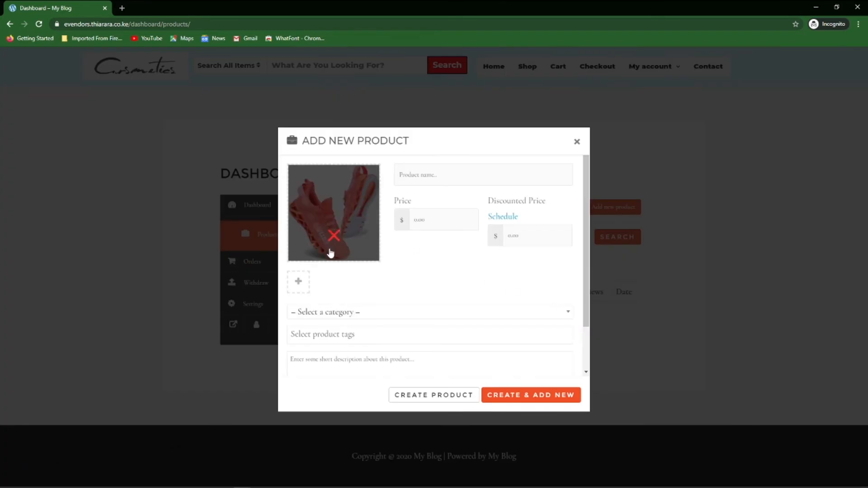
# Give the shoe a regular price of 10 and a discounted price of 8.
pyautogui.click(425, 178)
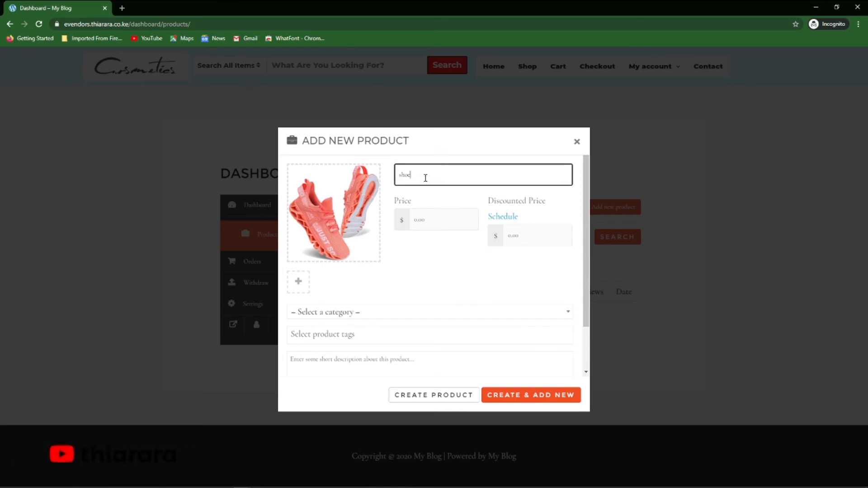
pyautogui.click(428, 220)
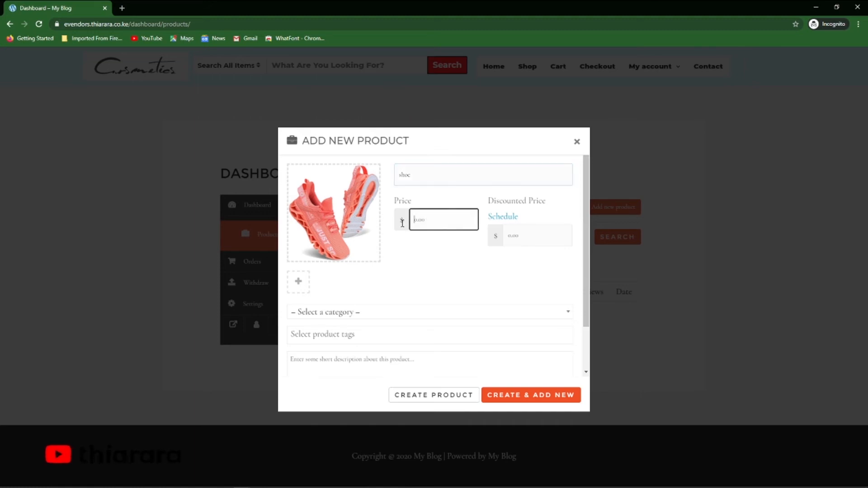
pyautogui.write('4')
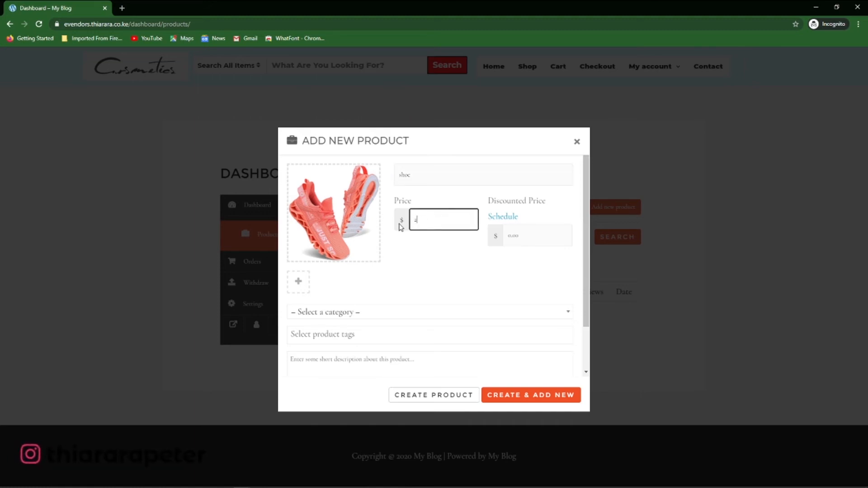
pyautogui.click(511, 218)
pyautogui.click(525, 222)
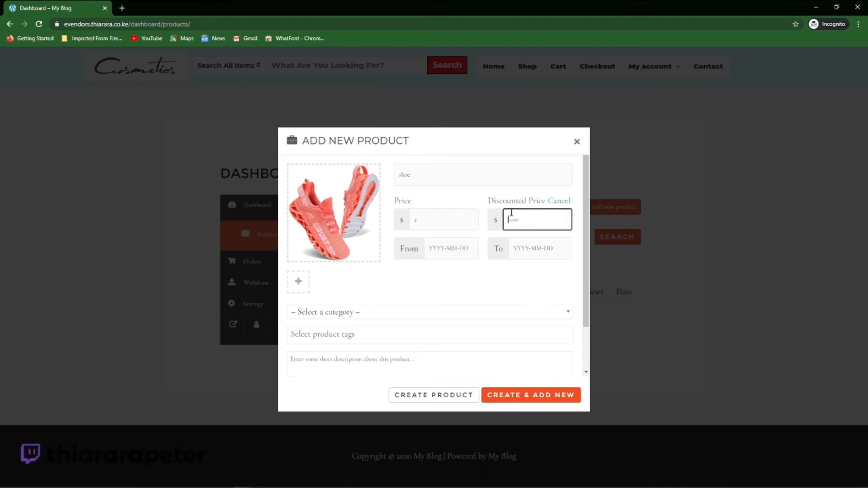
pyautogui.click(427, 216)
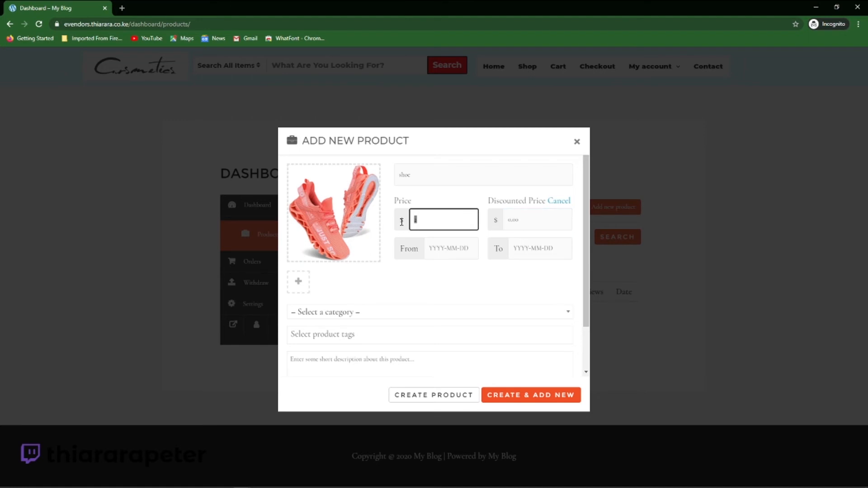
pyautogui.write('10')
pyautogui.click(507, 221)
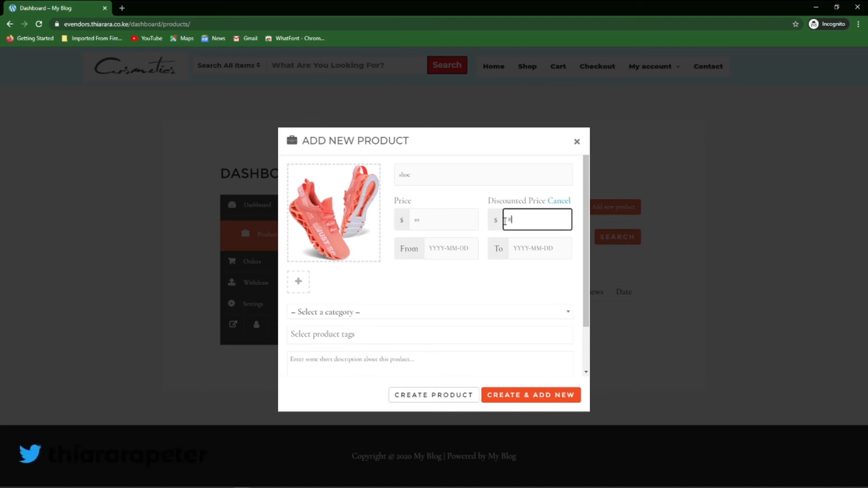
# Schedule the discount to run from 2020-10-14 to 2020-10-15.
pyautogui.click(435, 250)
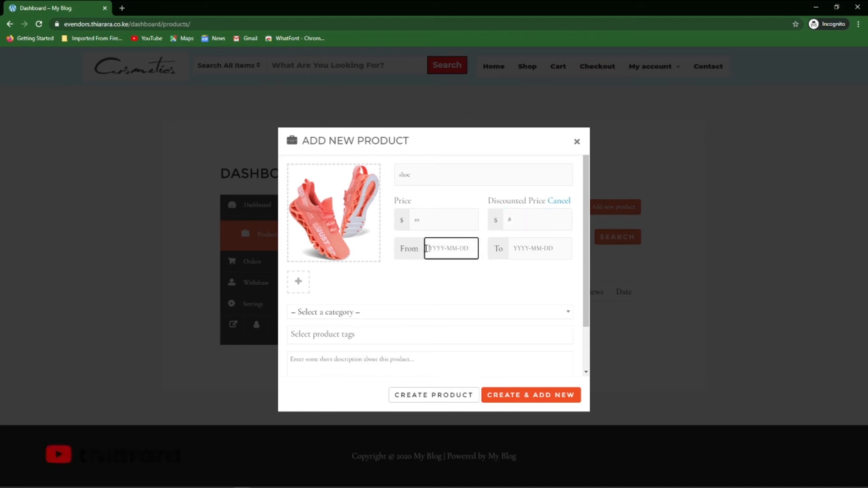
pyautogui.click(429, 249)
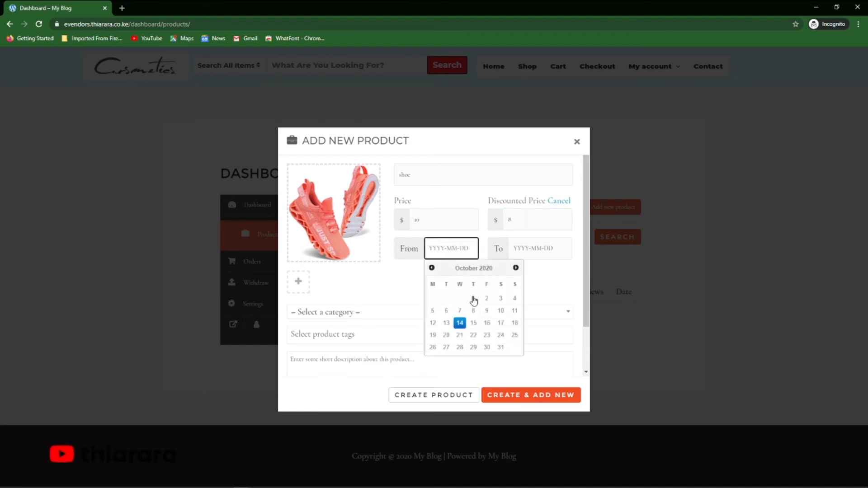
pyautogui.click(460, 323)
pyautogui.click(524, 251)
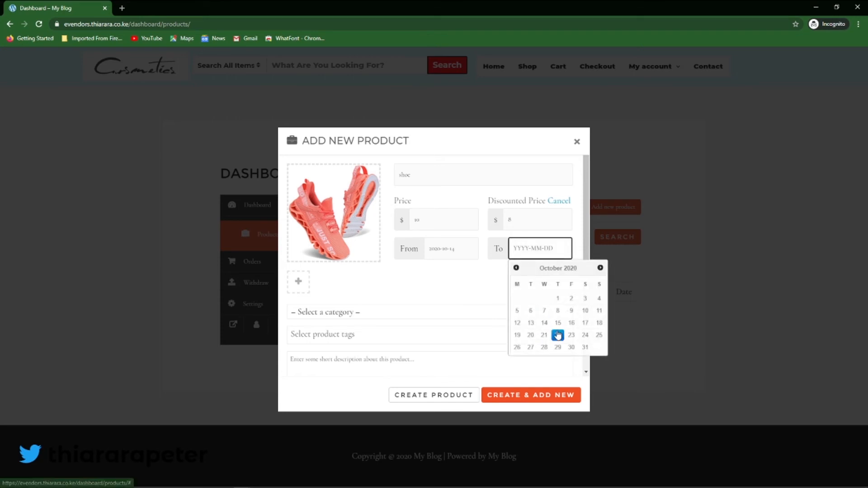
pyautogui.click(558, 324)
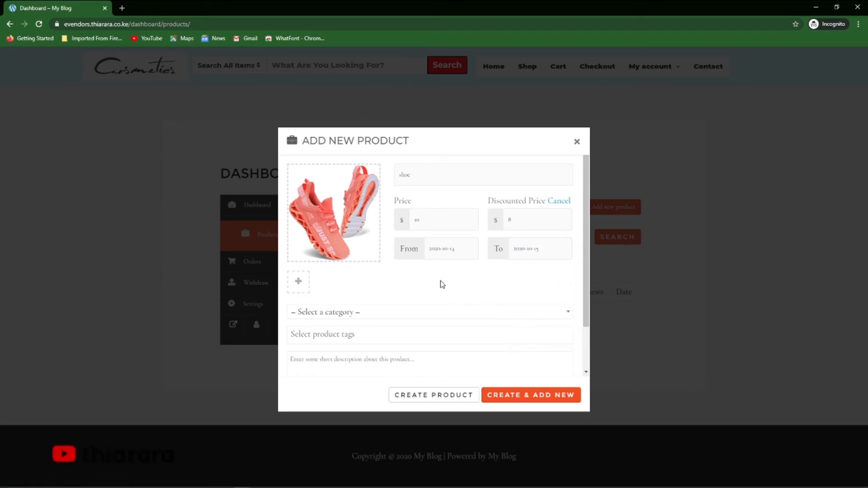
pyautogui.click(298, 291)
# Add three shoe photos to the product gallery.
pyautogui.click(166, 185)
pyautogui.click(141, 181)
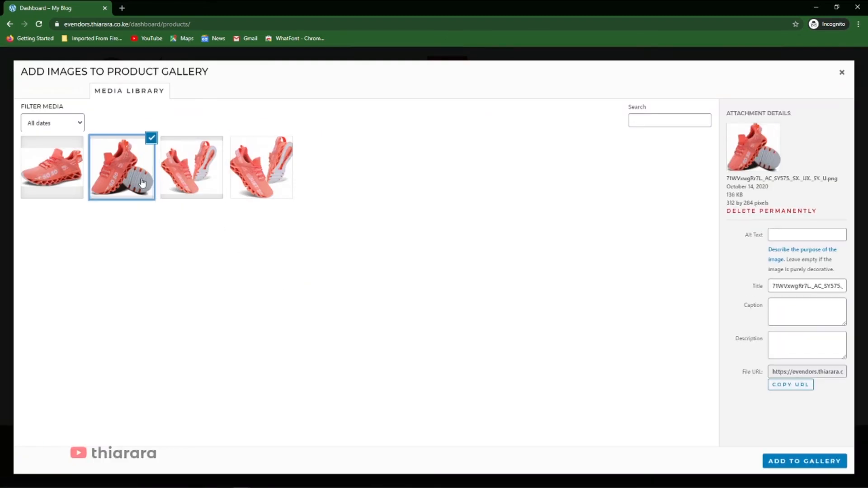
pyautogui.click(66, 174)
pyautogui.click(103, 178)
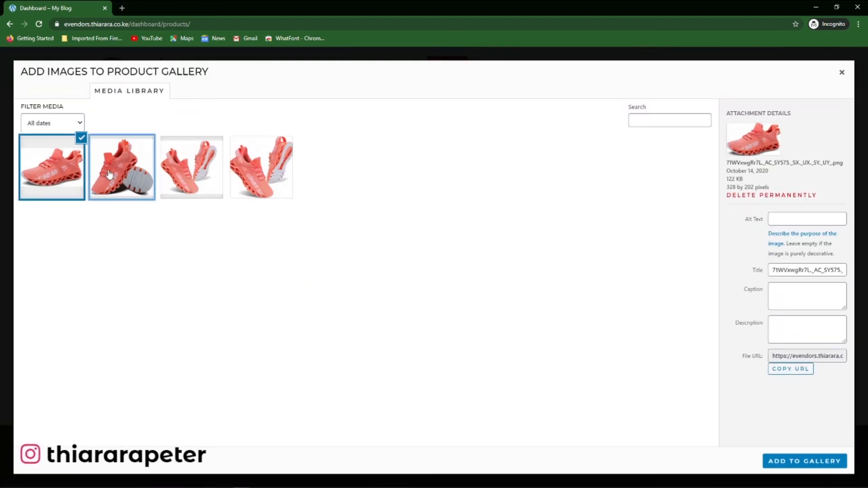
pyautogui.click(174, 185)
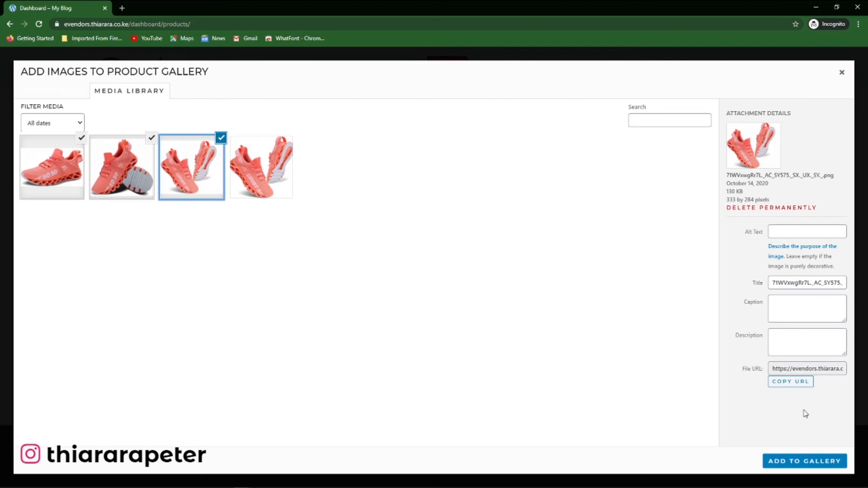
pyautogui.click(795, 462)
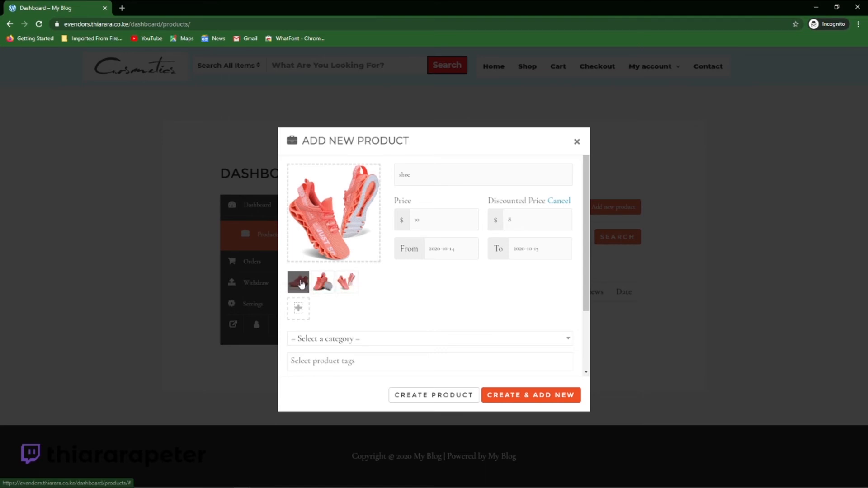
# File the product under the Paste Masks category and create it.
pyautogui.click(369, 344)
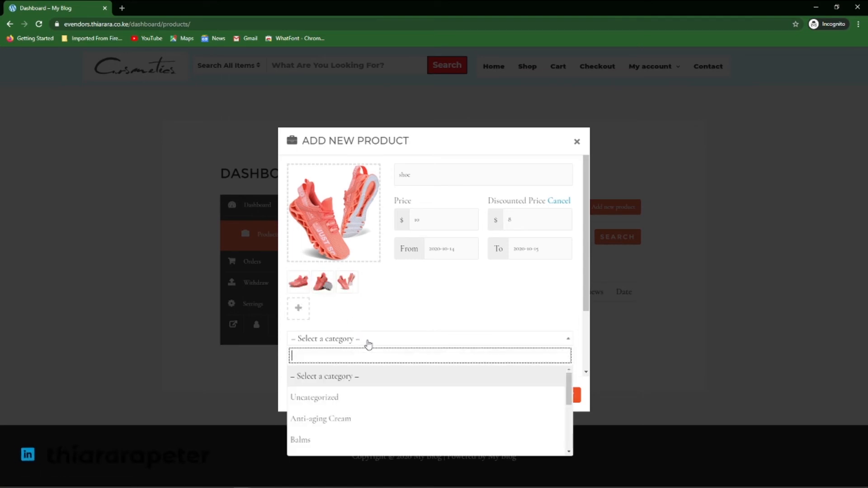
pyautogui.scroll(-3, 345, 395)
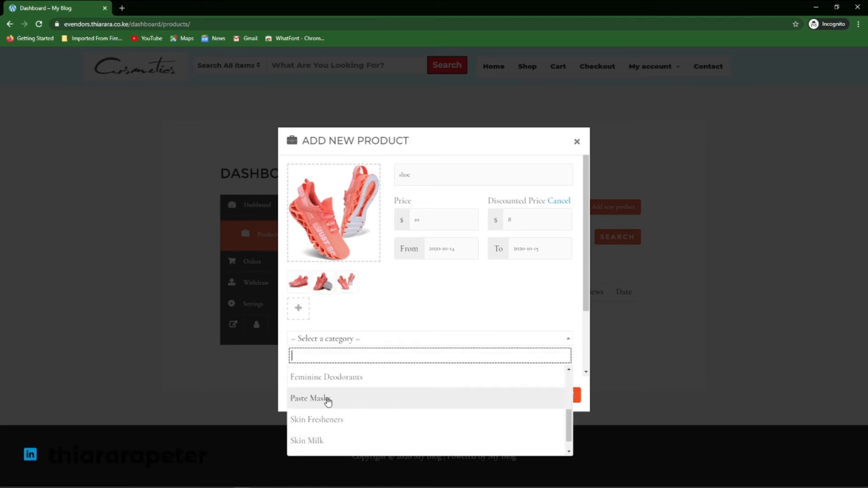
pyautogui.click(328, 400)
pyautogui.click(362, 362)
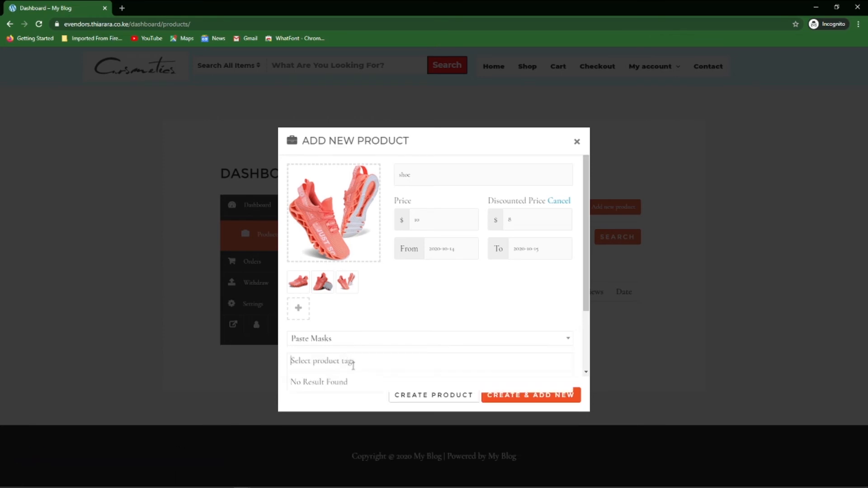
pyautogui.click(365, 360)
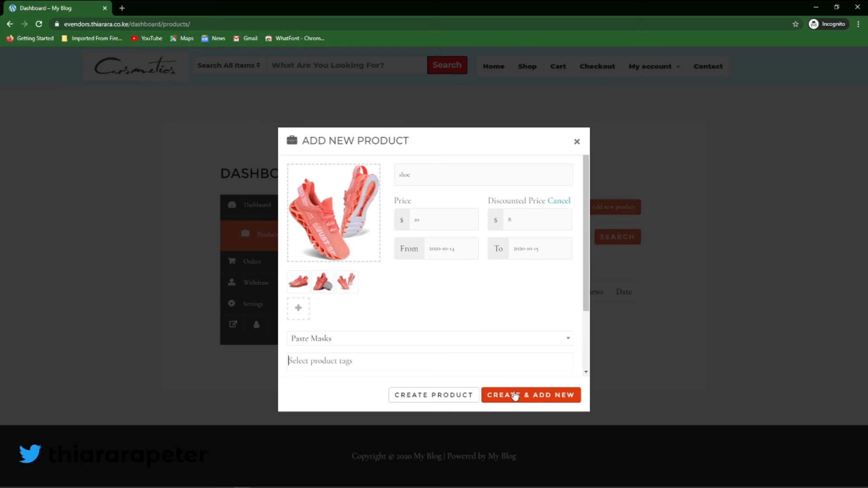
pyautogui.click(453, 396)
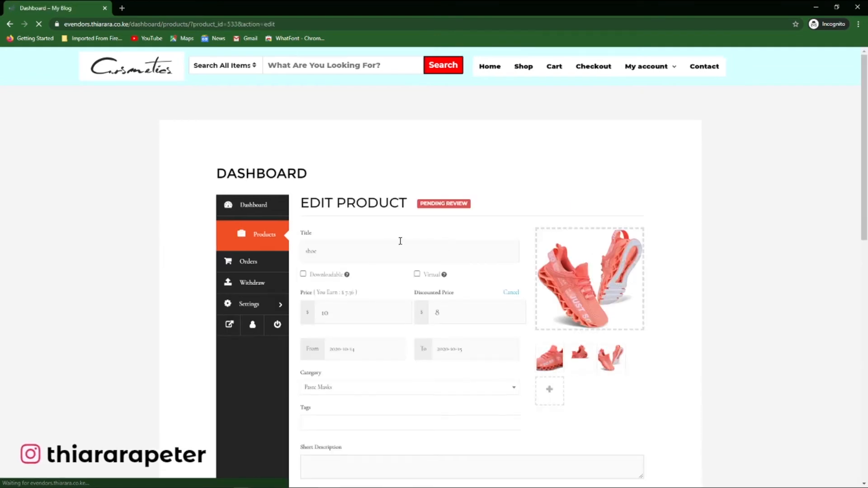
# Look over the shoe's short description, full description and SKU fields in Edit Product.
pyautogui.scroll(-5, 399, 242)
pyautogui.scroll(2, 488, 263)
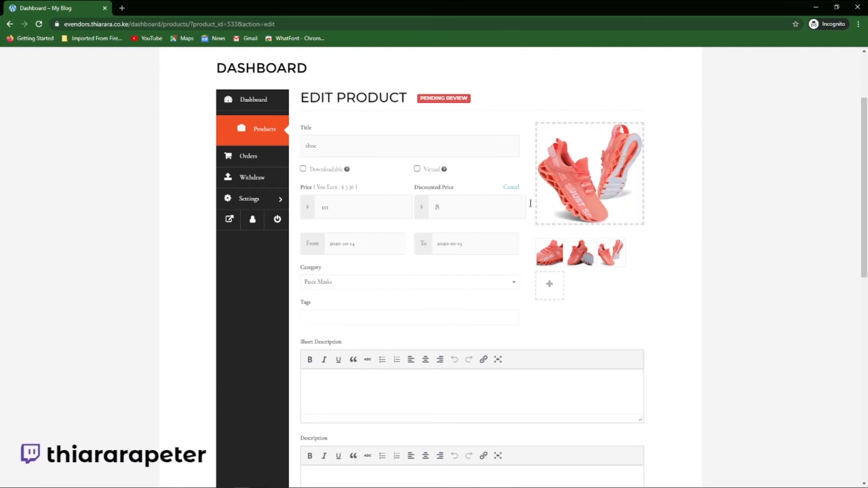
pyautogui.scroll(-2, 355, 217)
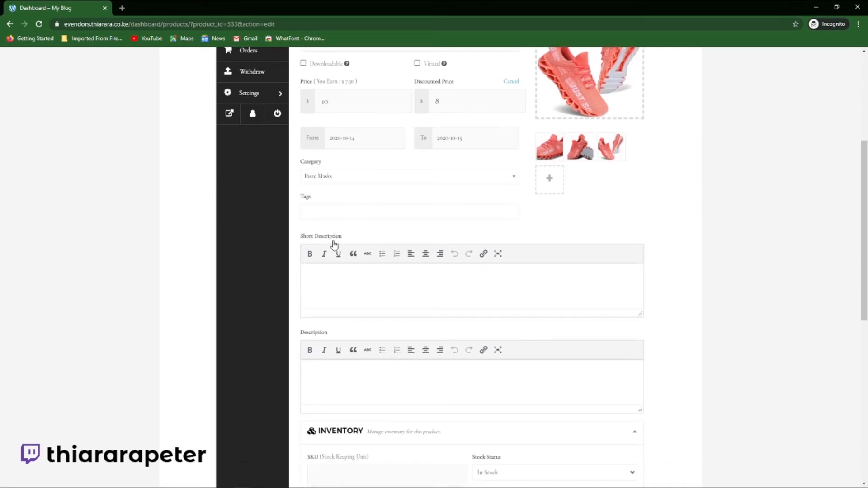
pyautogui.click(317, 291)
pyautogui.click(310, 370)
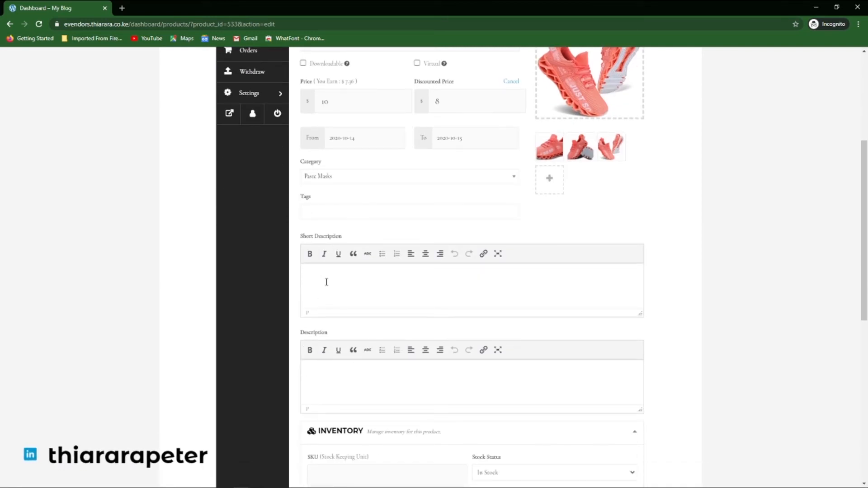
pyautogui.scroll(-2, 331, 302)
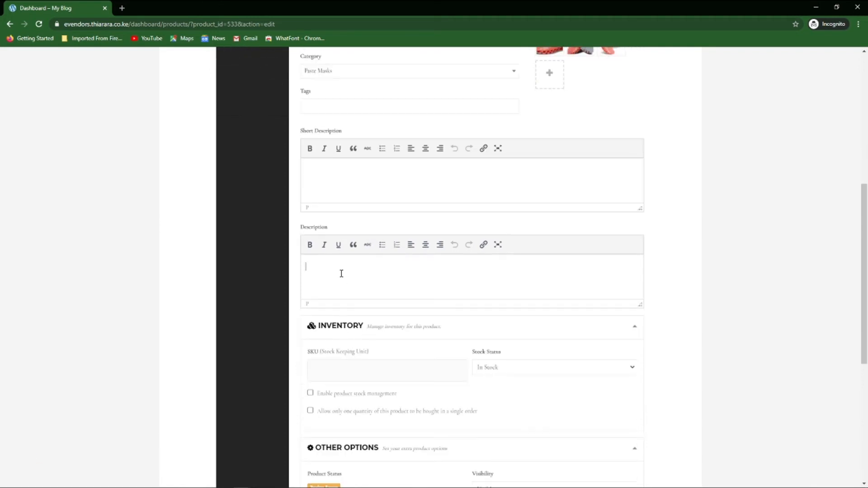
pyautogui.scroll(-2, 360, 335)
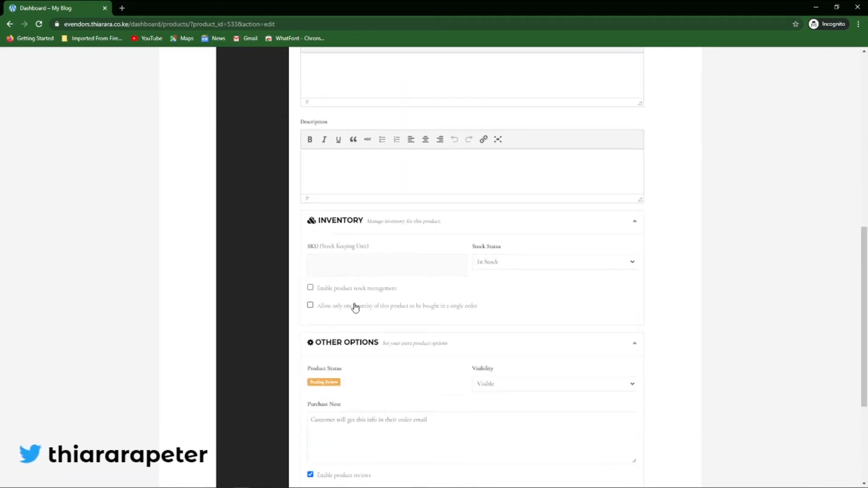
pyautogui.click(356, 271)
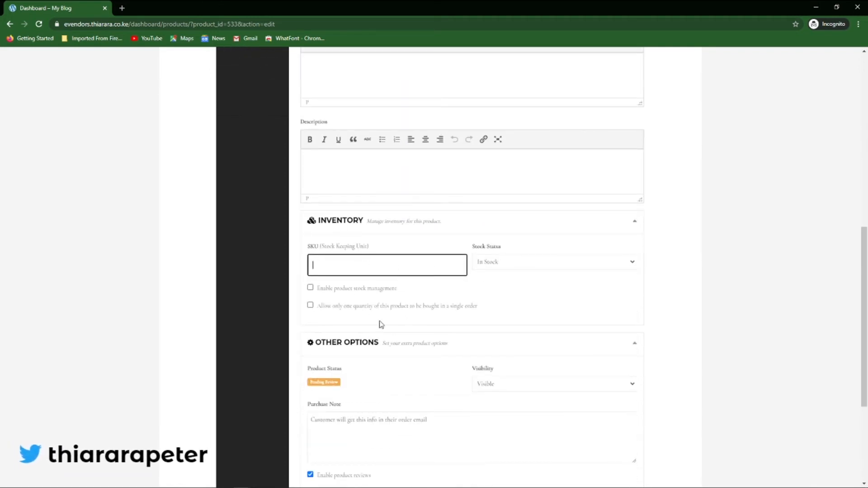
pyautogui.scroll(-2, 328, 323)
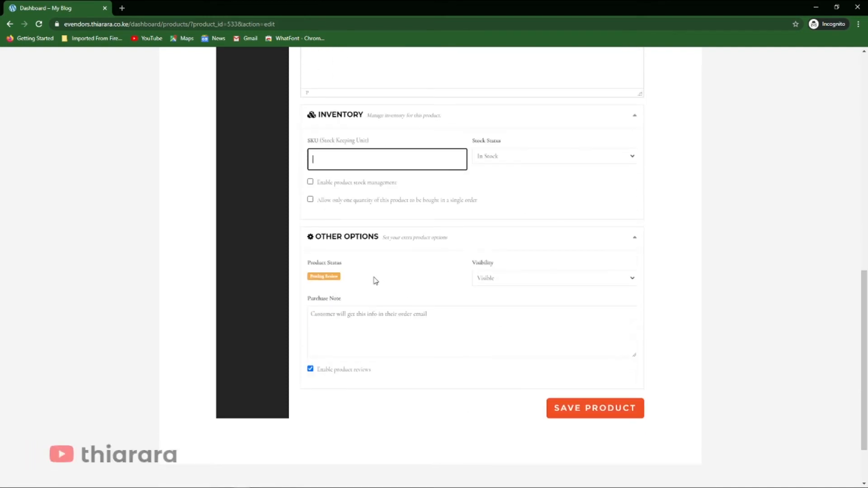
# Keep visibility on Visible, check the Pending Review status, and return to the admin window.
pyautogui.click(499, 280)
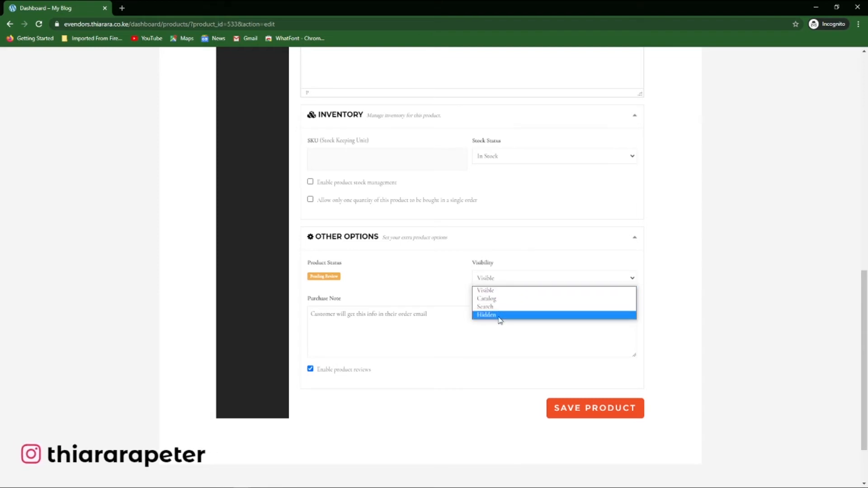
pyautogui.click(503, 290)
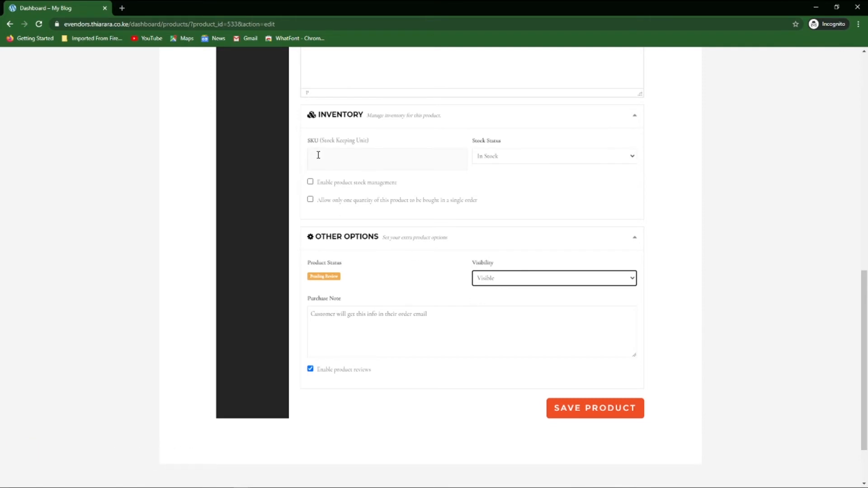
pyautogui.scroll(10, 388, 266)
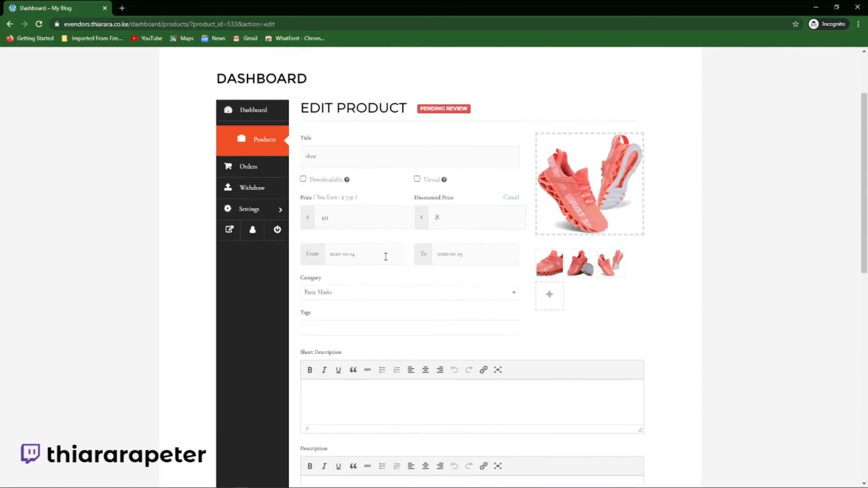
pyautogui.scroll(2, 386, 257)
pyautogui.scroll(-5, 460, 345)
pyautogui.scroll(3, 460, 345)
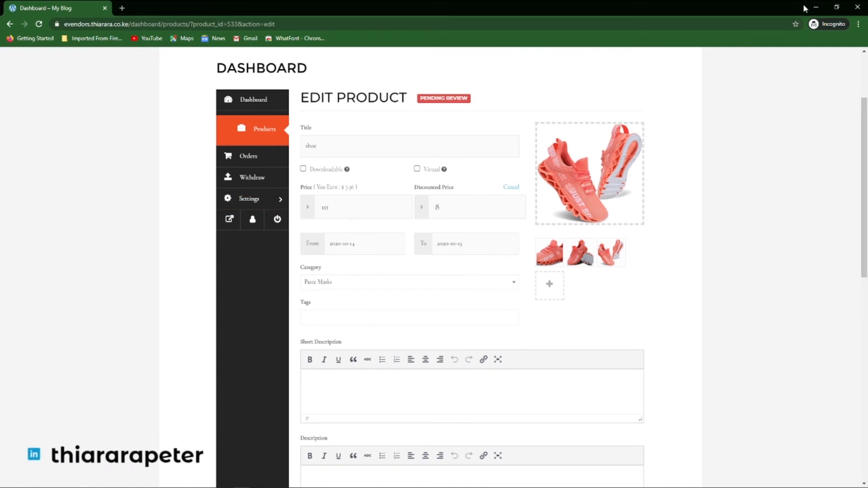
pyautogui.moveTo(478, 99); pyautogui.dragTo(431, 100)
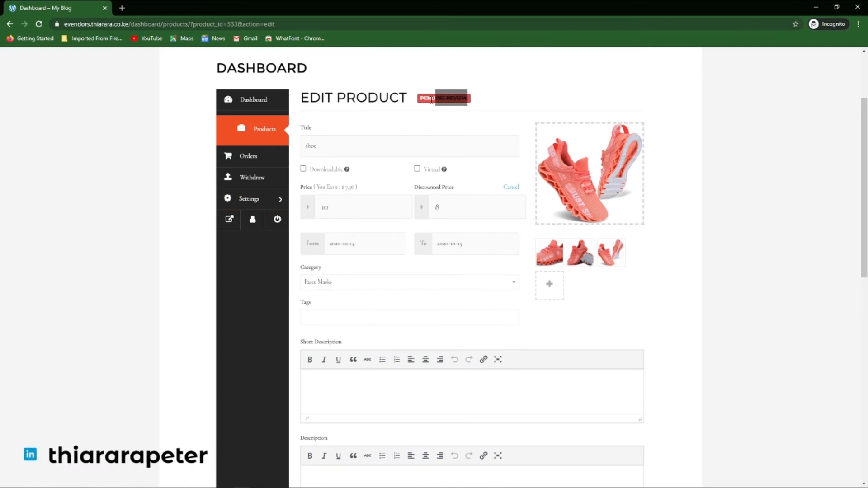
pyautogui.click(817, 6)
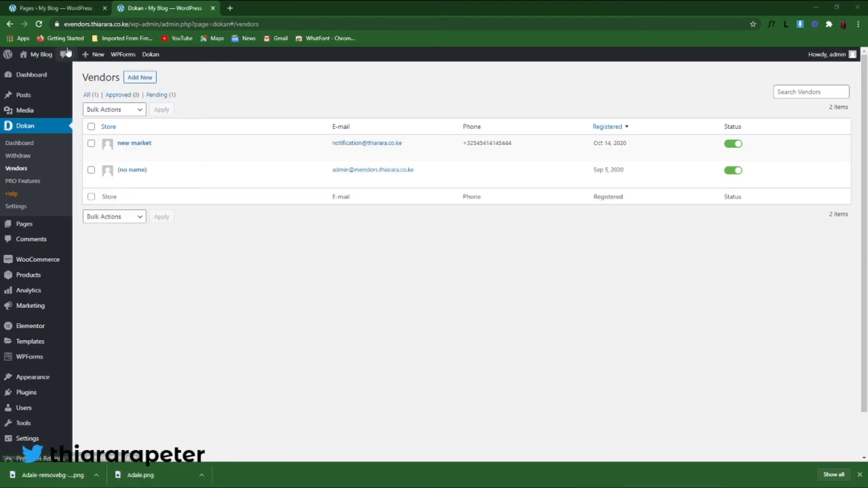
# Open the pending shoe from the admin Products list and publish it.
pyautogui.click(39, 25)
pyautogui.moveTo(41, 280)
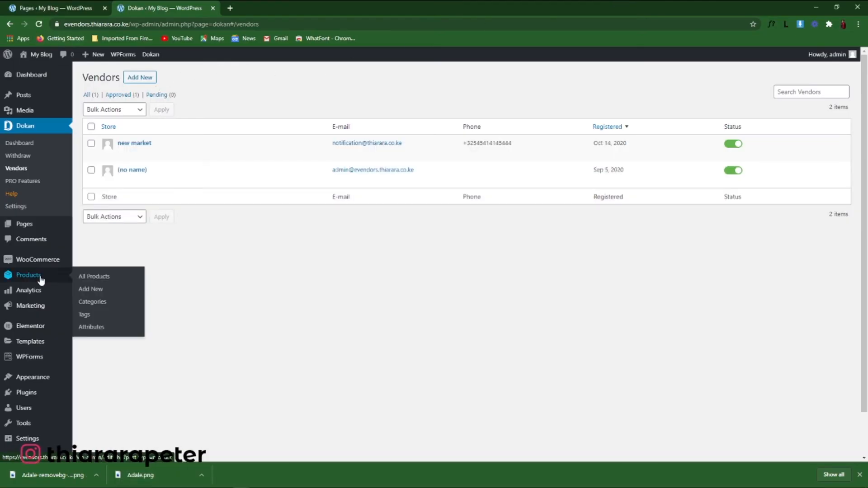
pyautogui.click(88, 279)
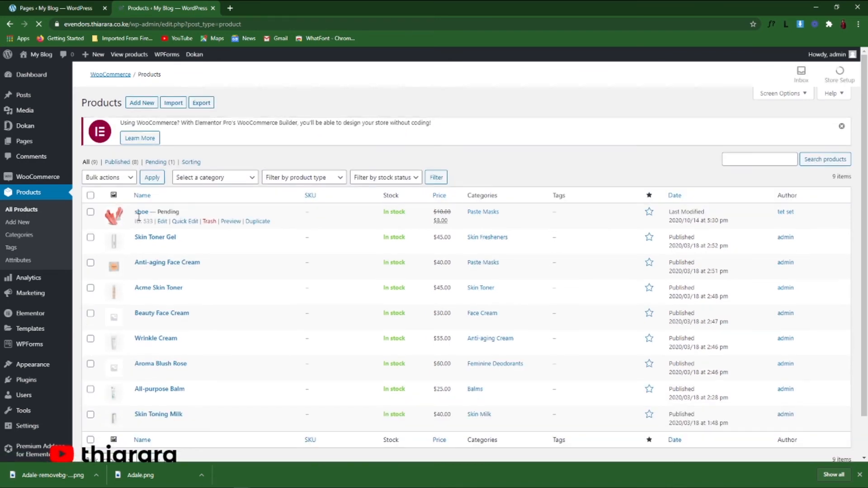
pyautogui.click(141, 215)
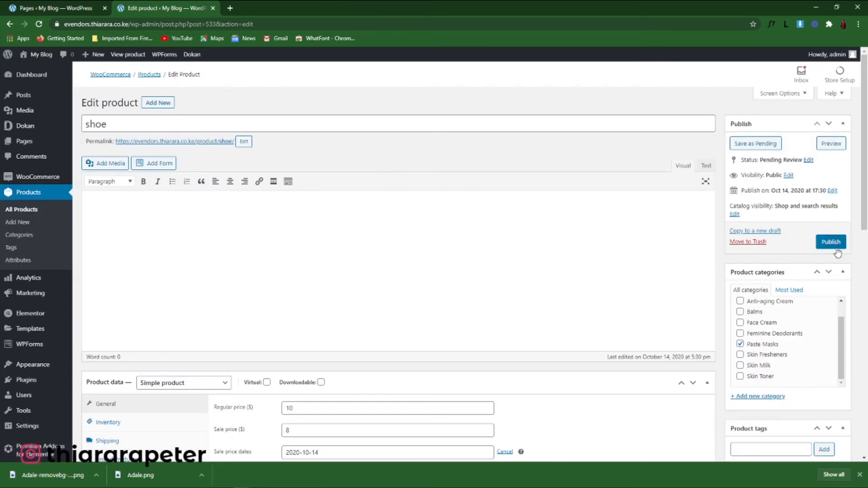
pyautogui.click(833, 244)
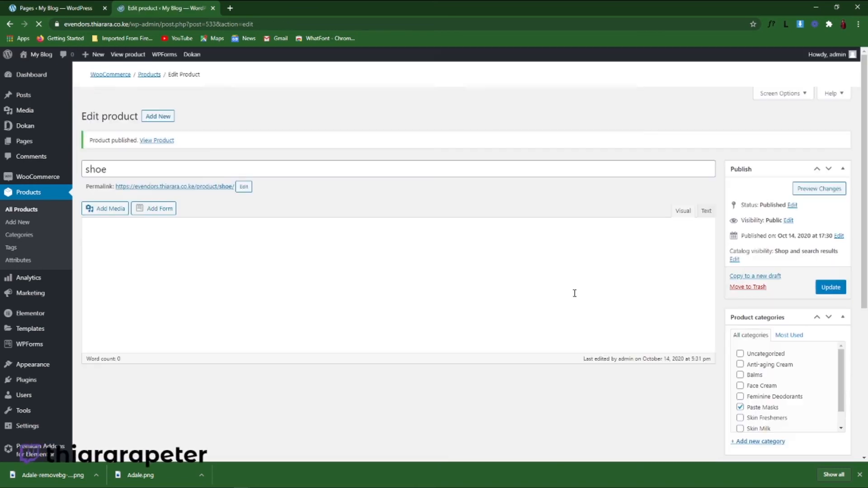
pyautogui.scroll(-2, 418, 266)
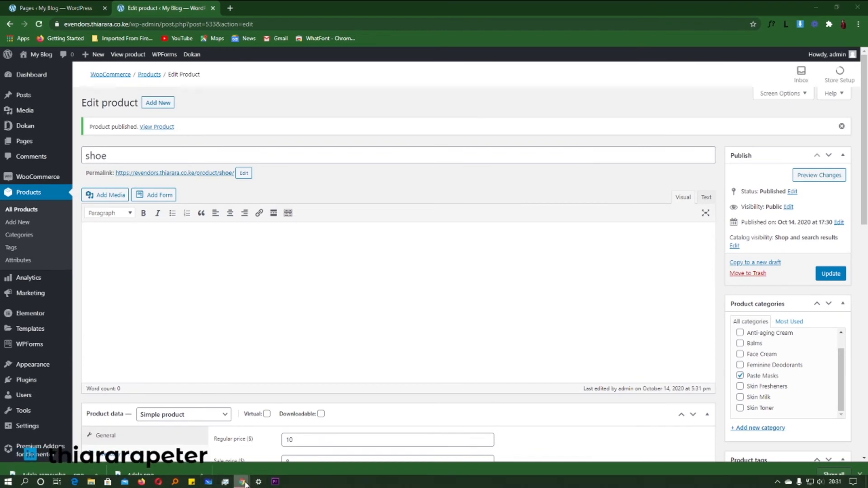
pyautogui.moveTo(241, 483)
pyautogui.click(282, 414)
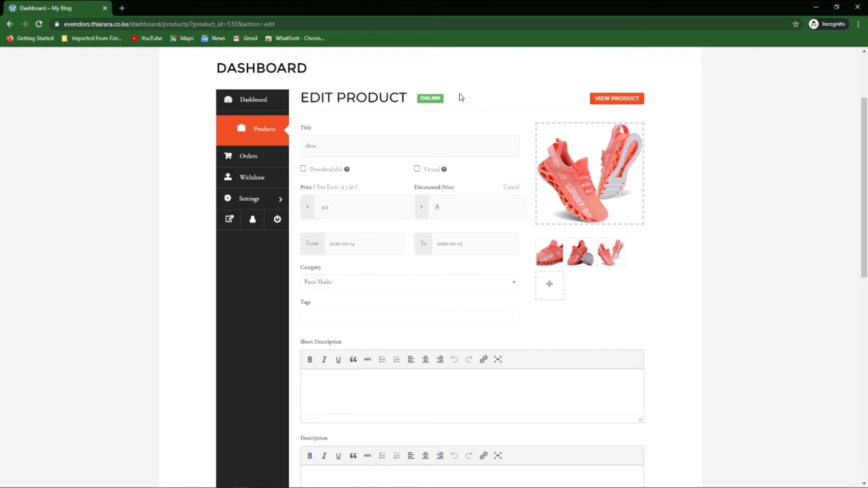
pyautogui.scroll(-4, 470, 280)
pyautogui.scroll(-1, 469, 280)
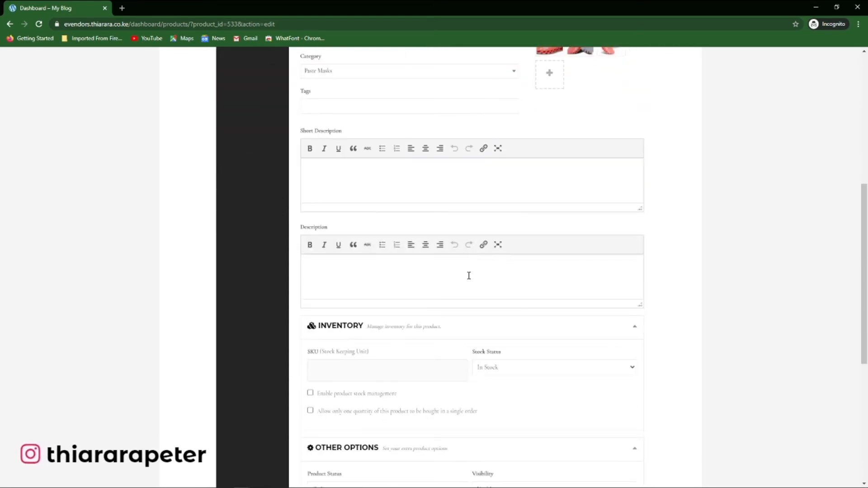
pyautogui.scroll(7, 469, 276)
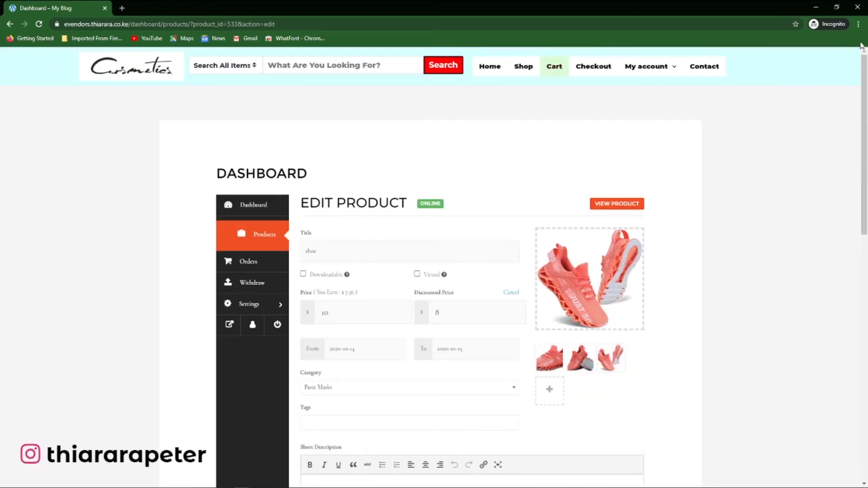
pyautogui.click(816, 8)
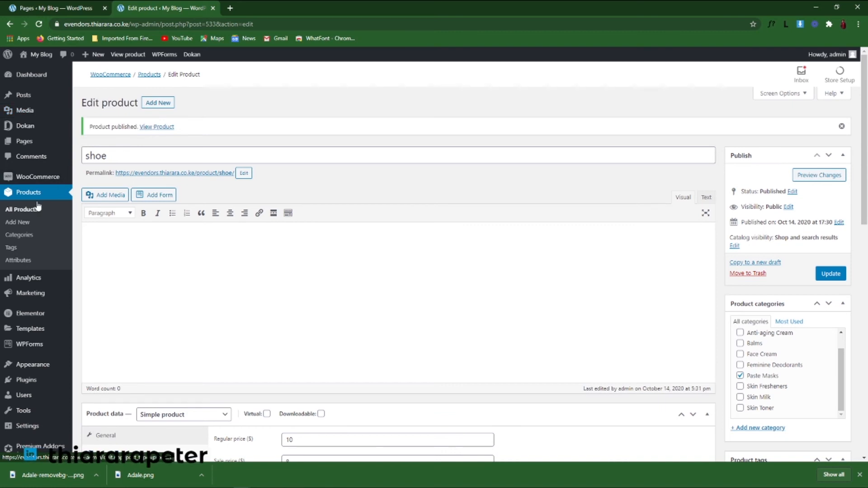
# Open the live storefront in a new tab and go through Shop to the shoe's page.
pyautogui.rightClick(51, 11)
pyautogui.click(51, 9)
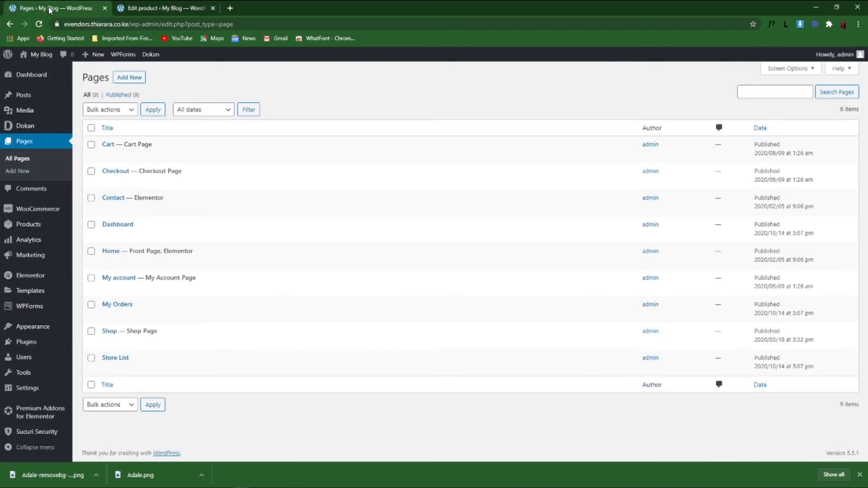
pyautogui.keyDown('ctrl'); pyautogui.click(38, 55); pyautogui.keyUp('ctrl')
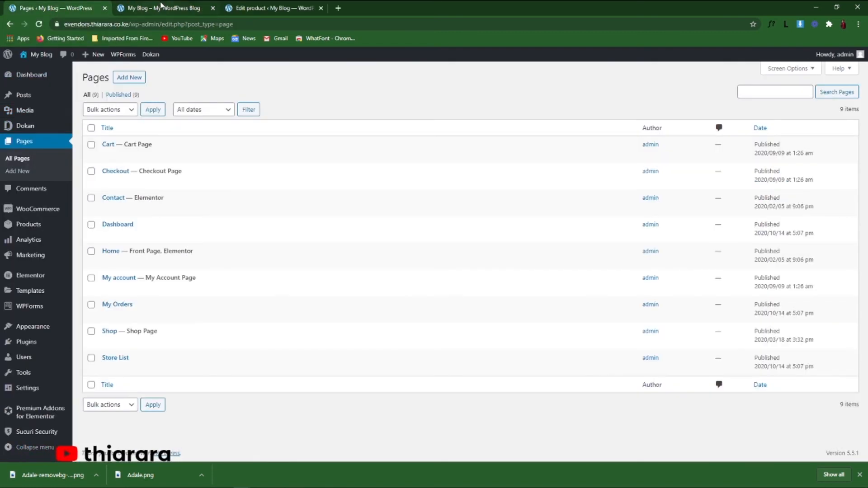
pyautogui.click(162, 7)
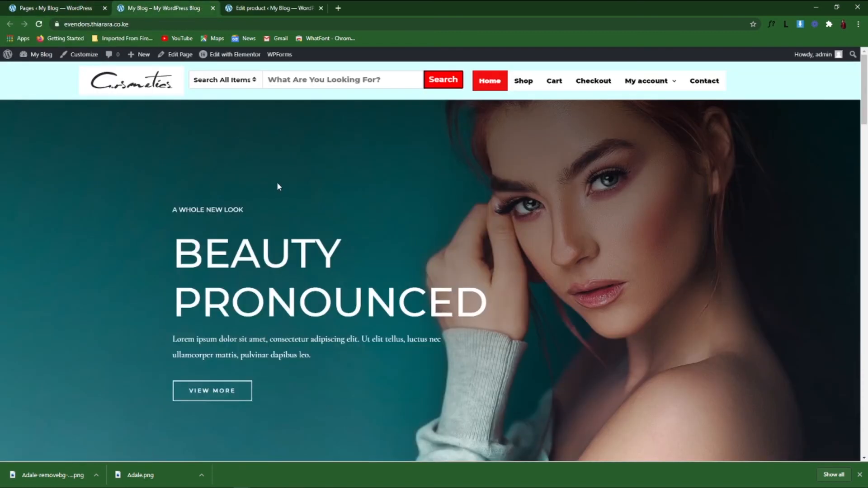
pyautogui.click(528, 85)
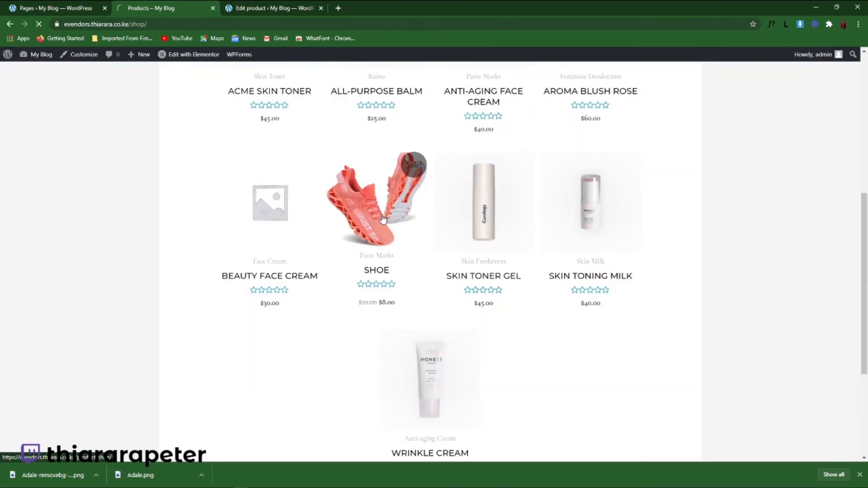
pyautogui.click(382, 218)
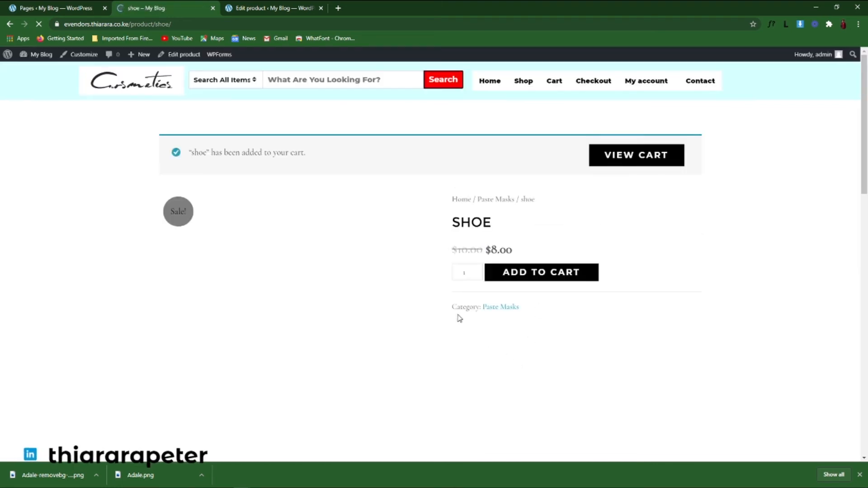
# Add the shoe to the cart and proceed to checkout, which offers no payment methods.
pyautogui.click(562, 278)
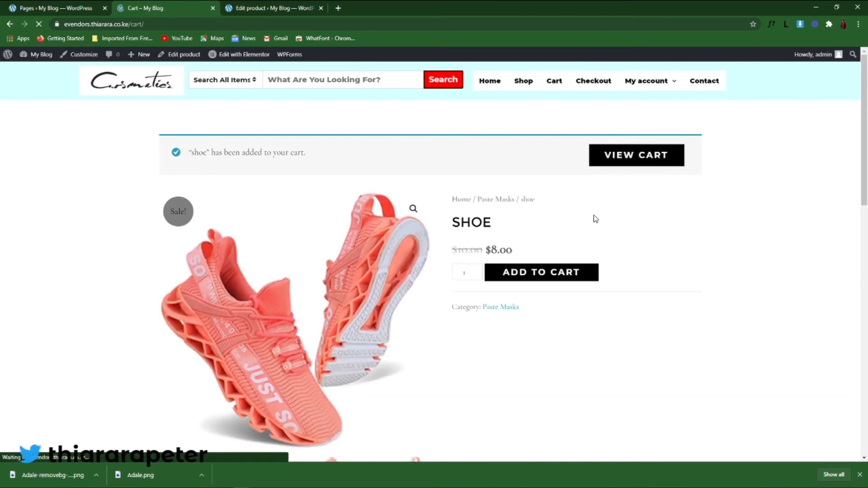
pyautogui.scroll(-3, 585, 254)
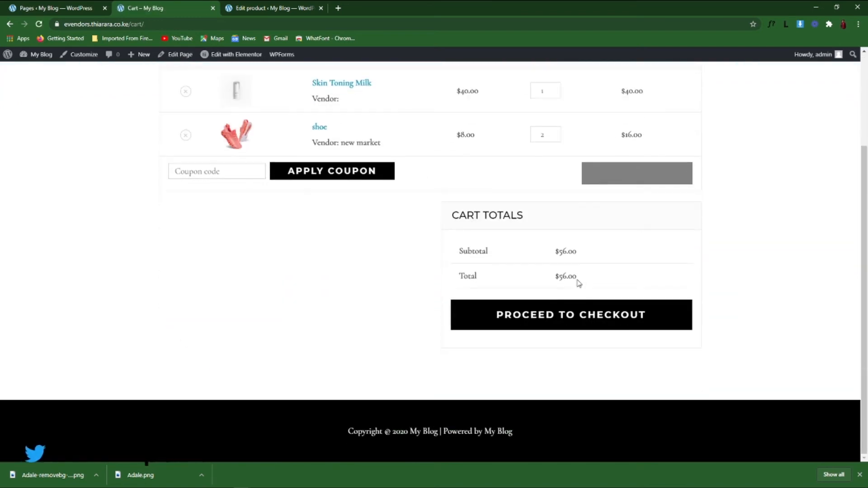
pyautogui.click(560, 312)
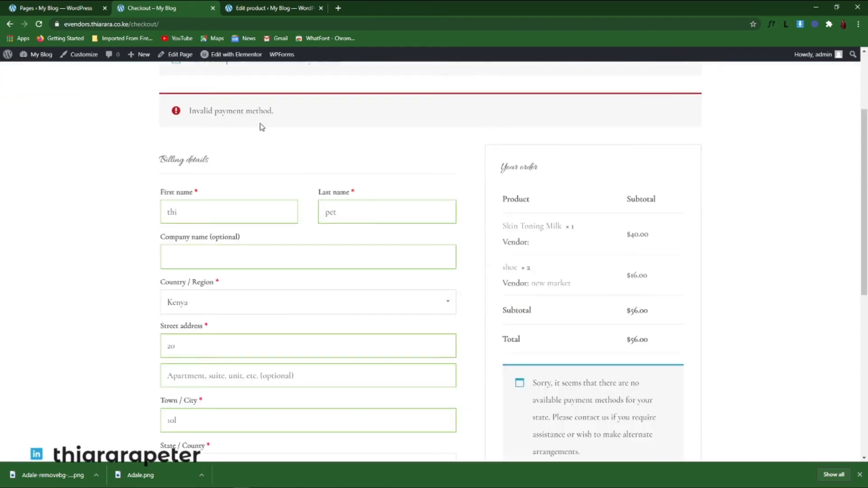
pyautogui.scroll(-2, 556, 299)
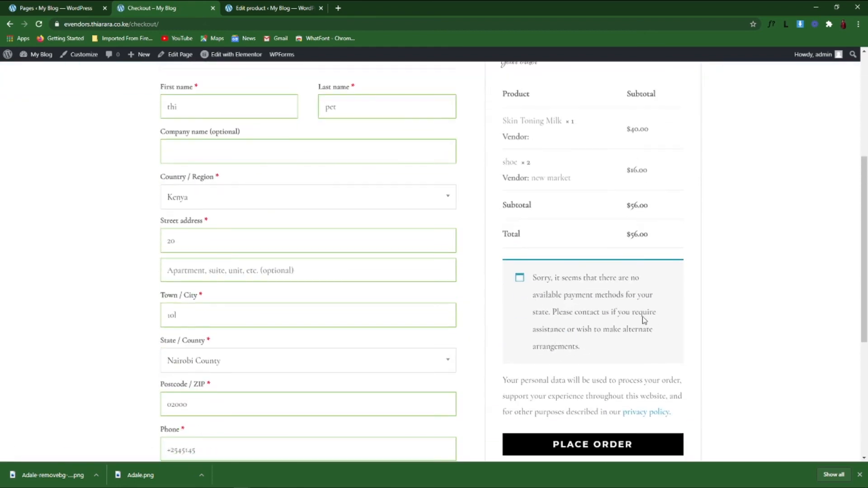
pyautogui.click(55, 8)
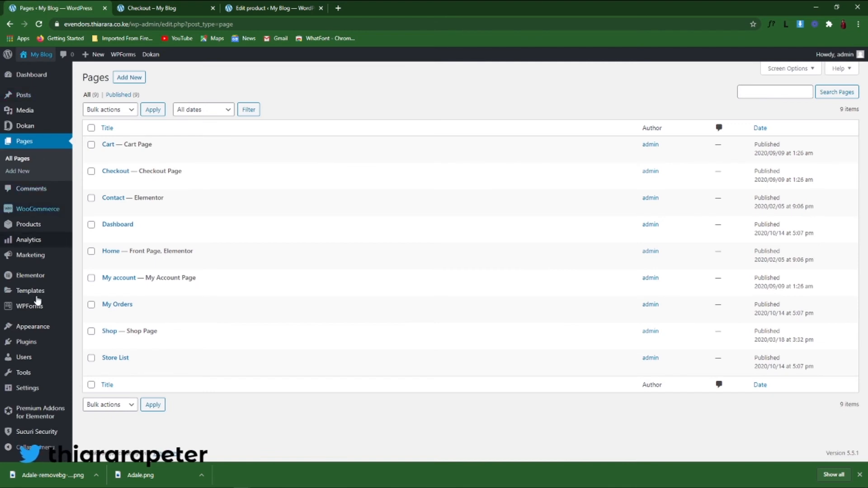
# Enable and save Cash on delivery in WooCommerce's Payments settings.
pyautogui.moveTo(52, 212)
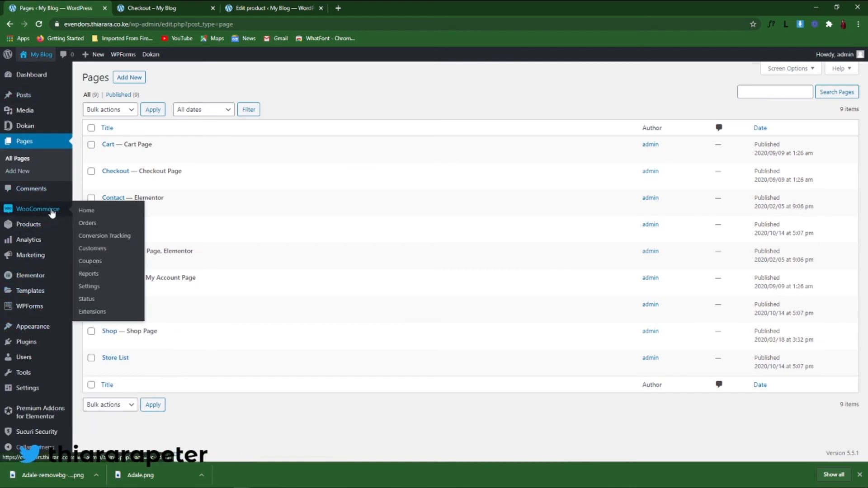
pyautogui.click(89, 287)
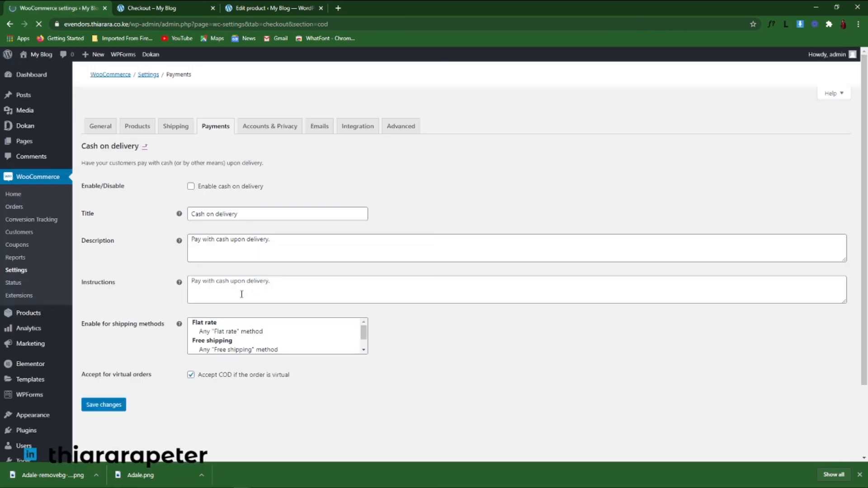
pyautogui.click(106, 409)
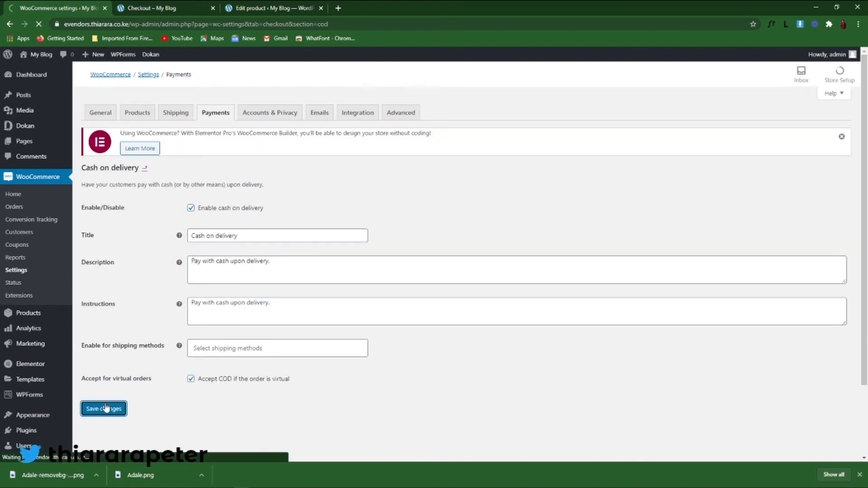
pyautogui.click(144, 8)
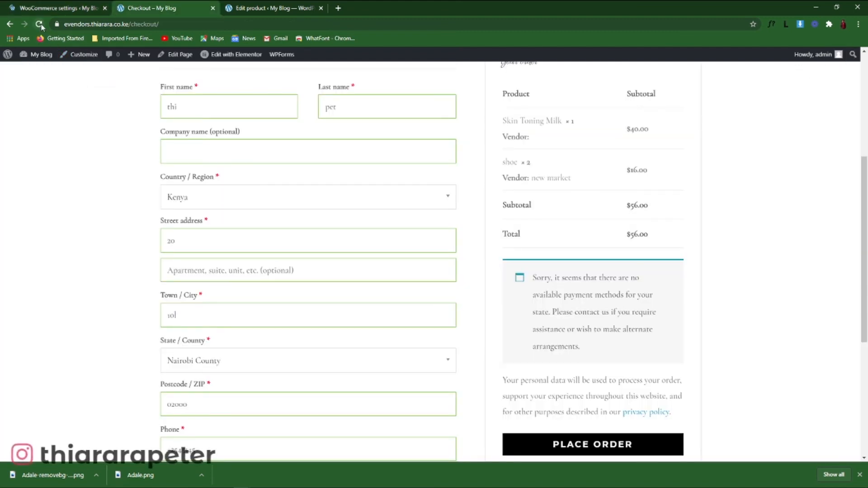
# Place the $56.00 cash-on-delivery order and review its vendor sub-orders.
pyautogui.click(39, 24)
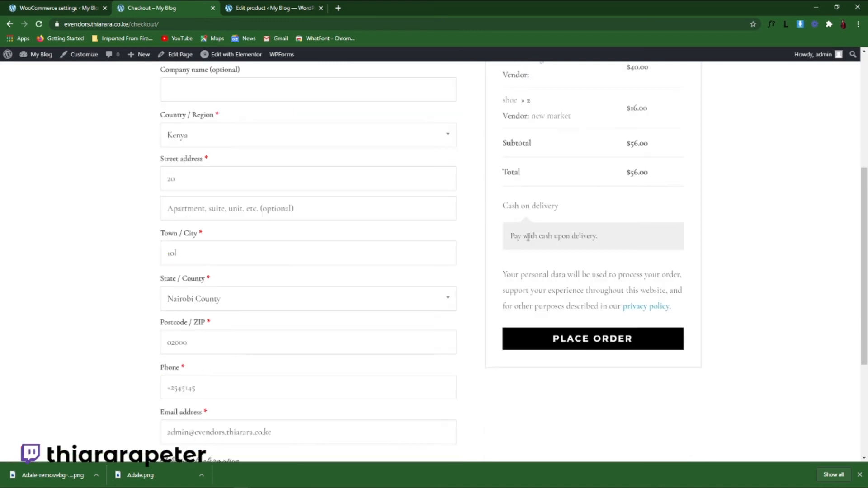
pyautogui.click(569, 340)
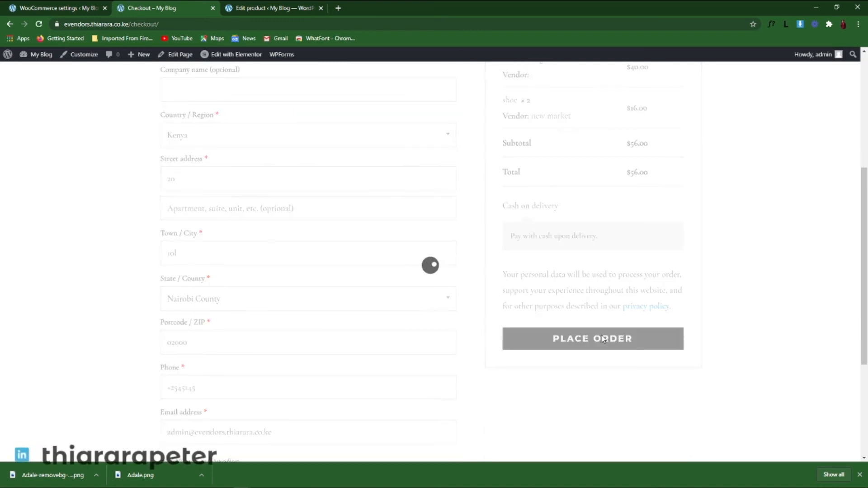
pyautogui.scroll(-2, 330, 188)
pyautogui.scroll(-5, 235, 208)
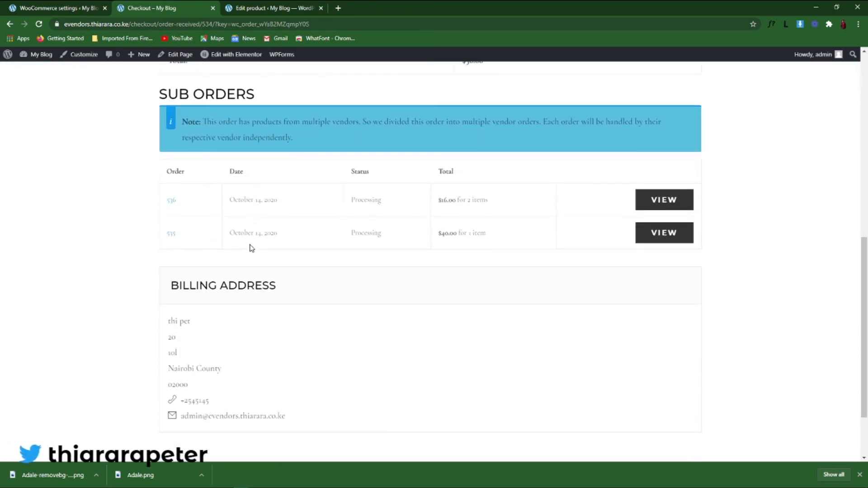
pyautogui.scroll(8, 251, 239)
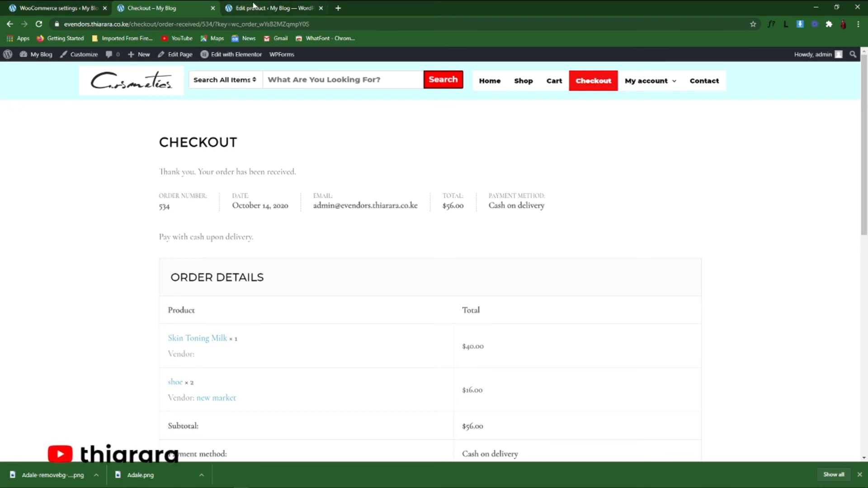
# Open the Dokan dashboard from the admin sidebar.
pyautogui.click(254, 5)
pyautogui.moveTo(30, 130)
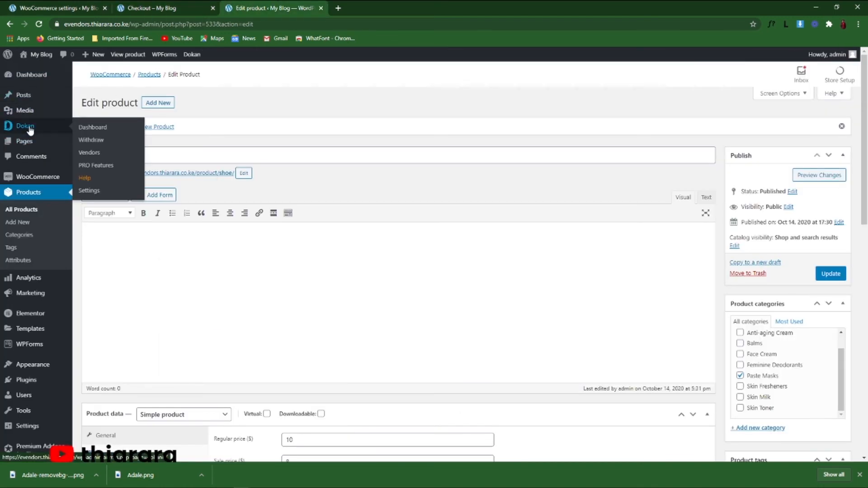
pyautogui.click(92, 129)
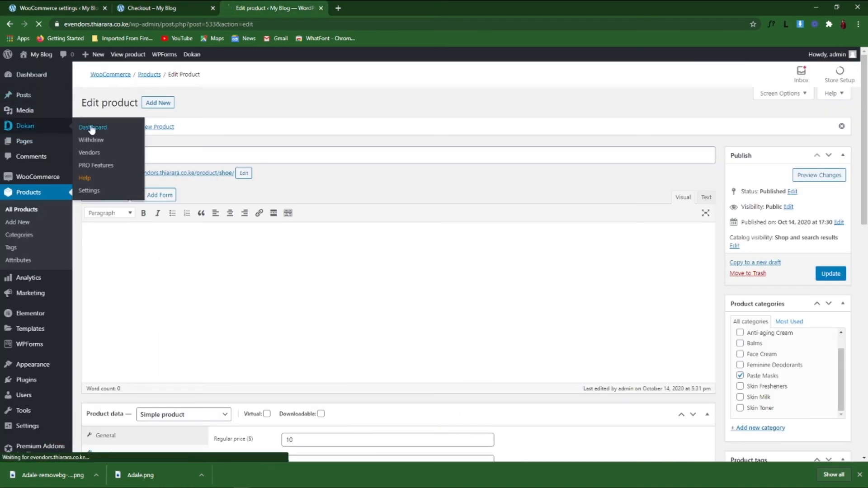
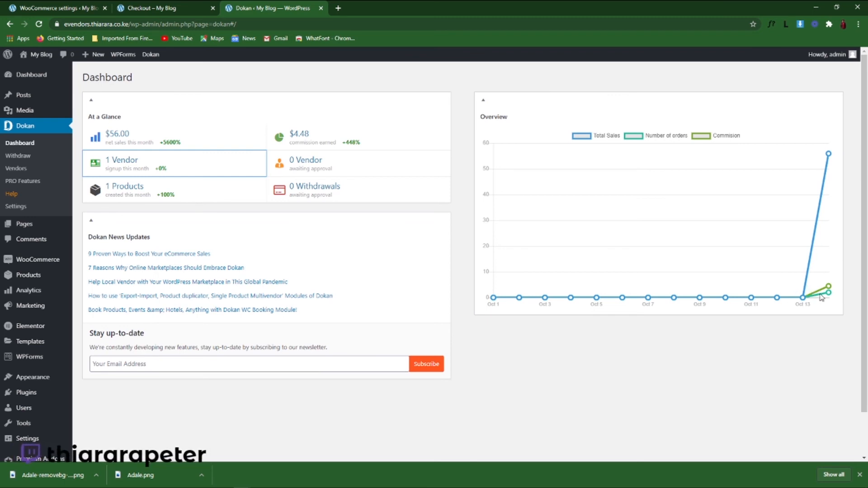
# Bring up the vendor's incognito window showing the 'shoe' Edit Product page ($10, sale $8).
pyautogui.scroll(-1, 143, 286)
pyautogui.scroll(1, 175, 279)
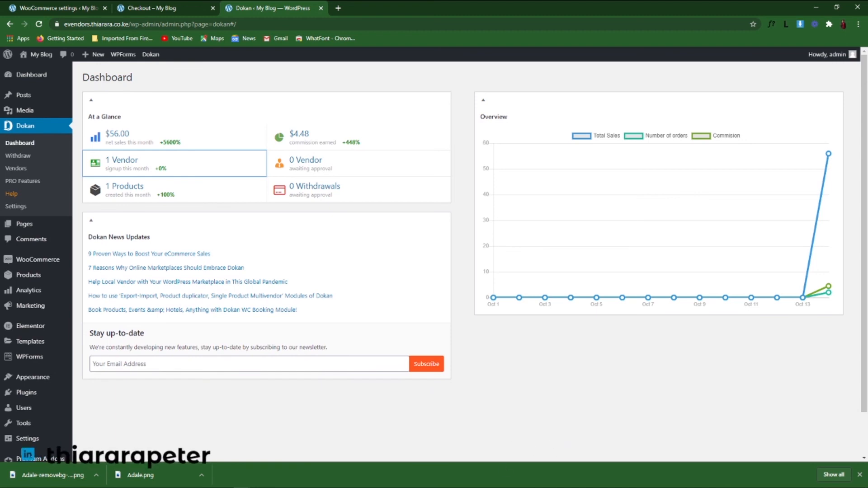
pyautogui.moveTo(242, 482)
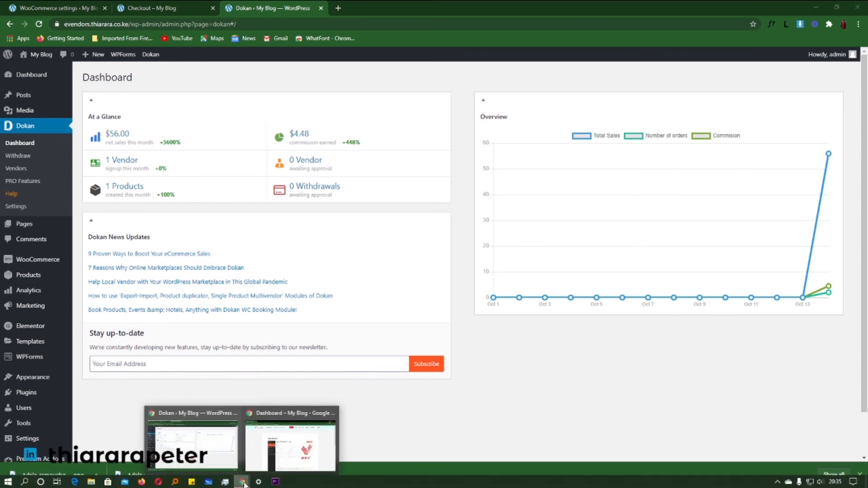
pyautogui.click(286, 456)
# Reload the page and open the vendor's Orders list from the dashboard.
pyautogui.click(39, 25)
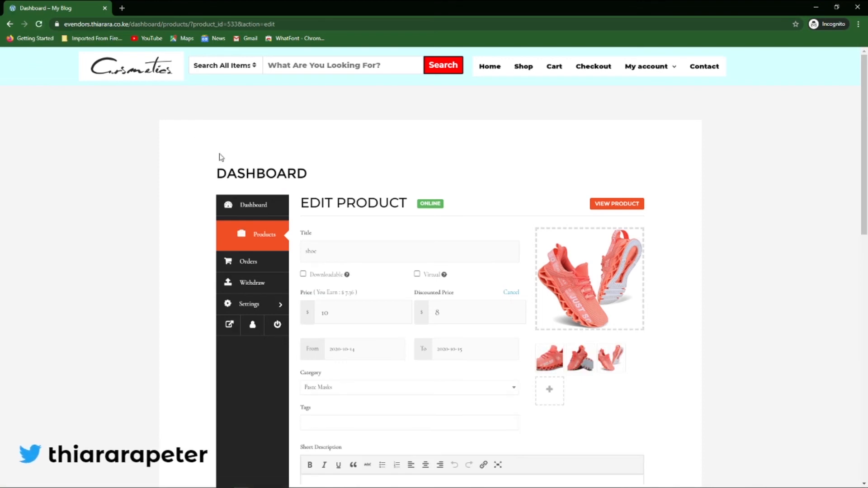
pyautogui.click(262, 213)
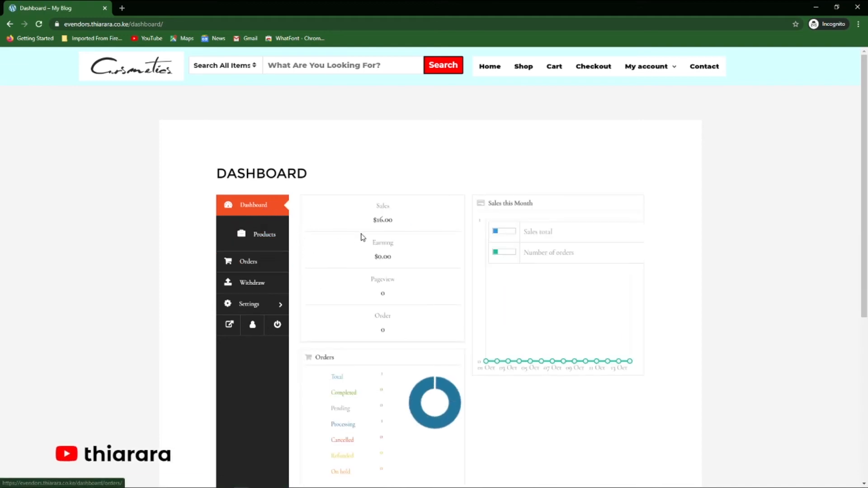
pyautogui.click(264, 266)
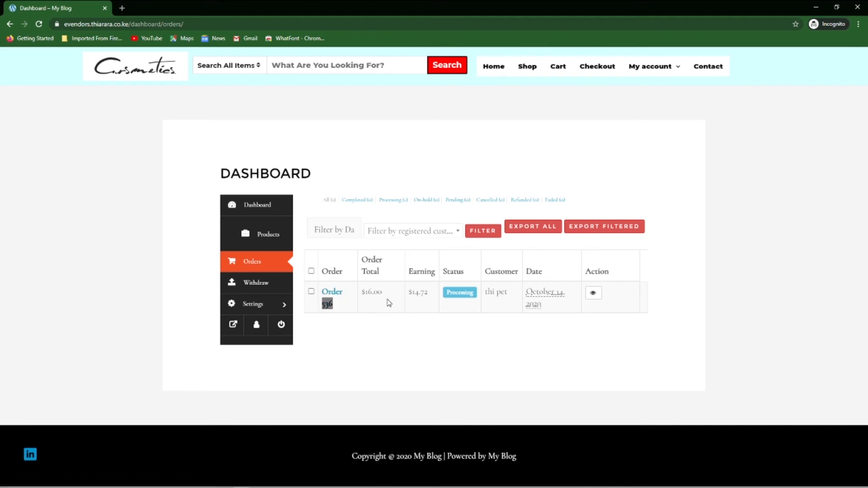
# Highlight order 536's $16.00 total, $14.72 earning, customer name and October 14, 2020 date.
pyautogui.moveTo(384, 294); pyautogui.dragTo(361, 301)
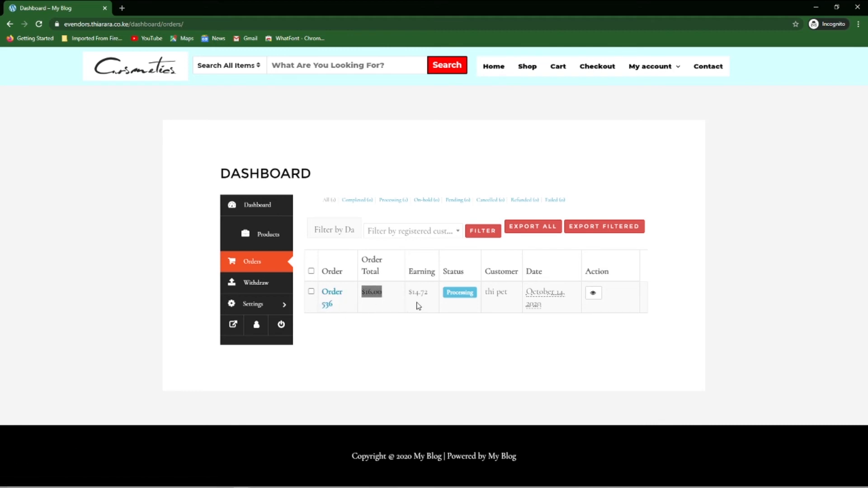
pyautogui.moveTo(435, 300); pyautogui.dragTo(408, 297)
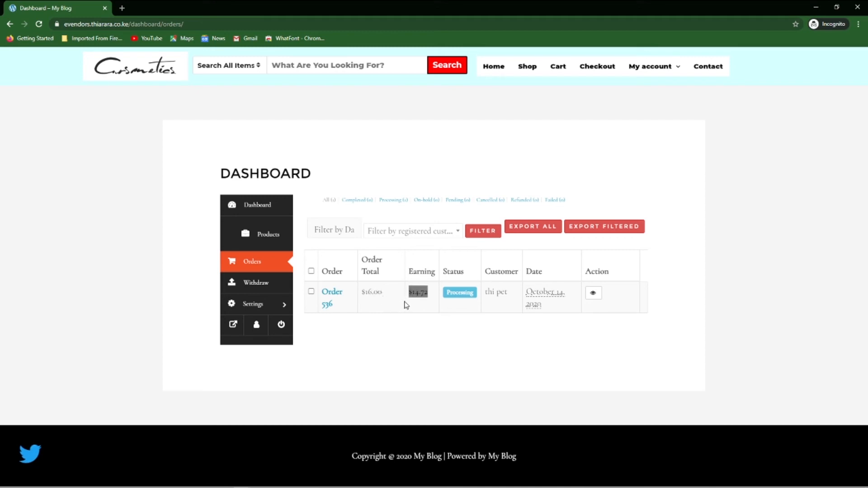
pyautogui.click(430, 306)
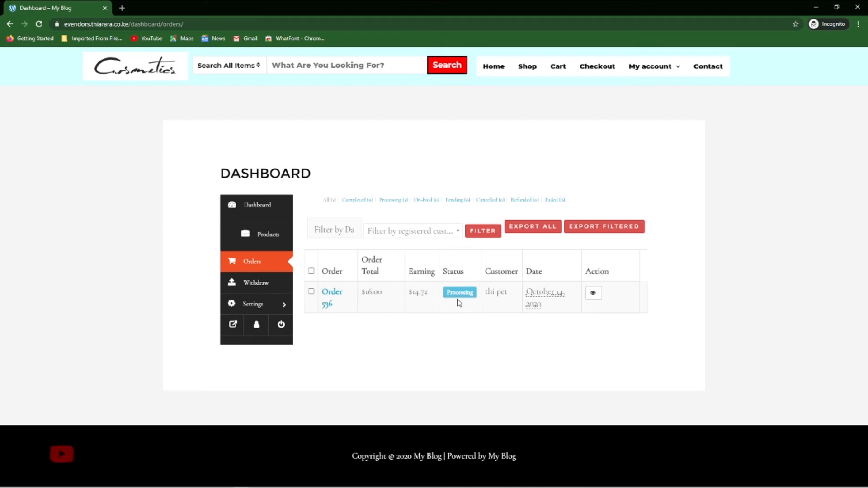
pyautogui.moveTo(512, 299); pyautogui.dragTo(485, 299)
pyautogui.moveTo(547, 313); pyautogui.dragTo(527, 289)
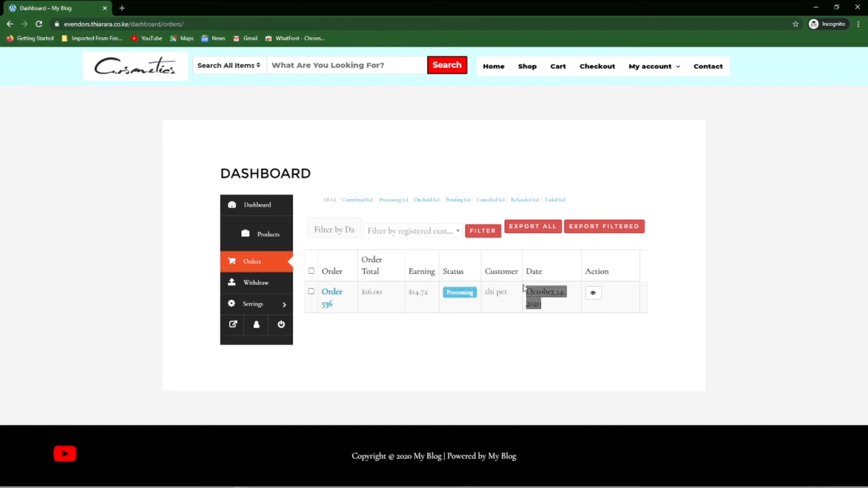
# Open Order 536's details and review its 2 shoes, $16.00 cash-on-delivery summary.
pyautogui.click(598, 294)
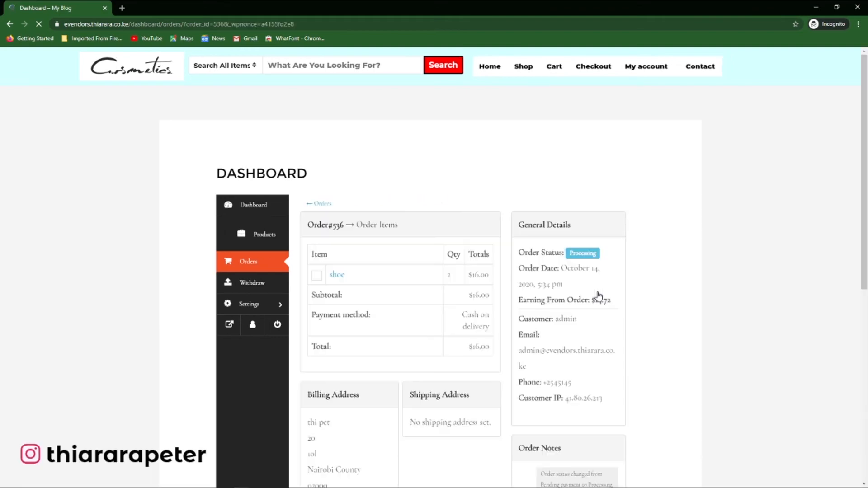
pyautogui.scroll(-1, 496, 265)
pyautogui.scroll(-3, 430, 236)
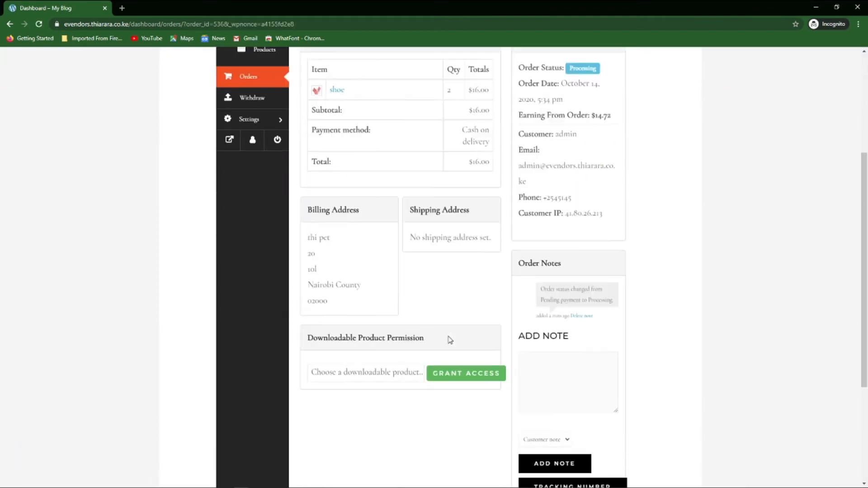
pyautogui.scroll(2, 420, 339)
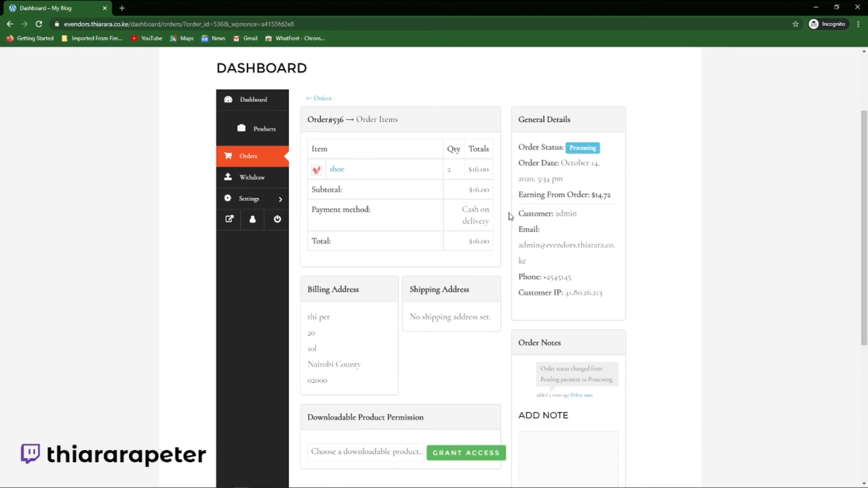
pyautogui.scroll(-2, 427, 292)
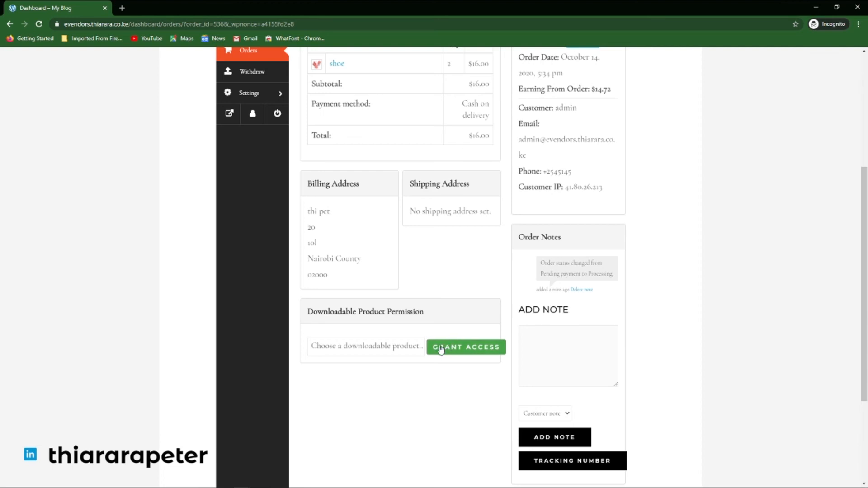
pyautogui.scroll(5, 452, 349)
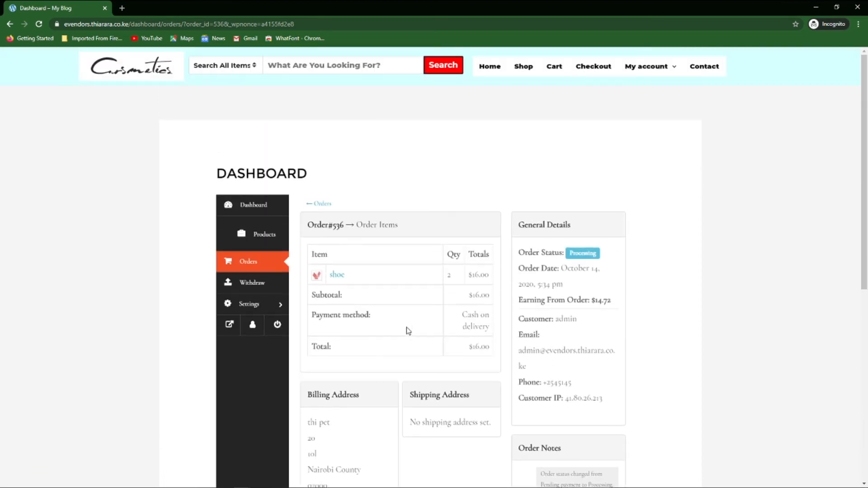
pyautogui.scroll(-3, 378, 296)
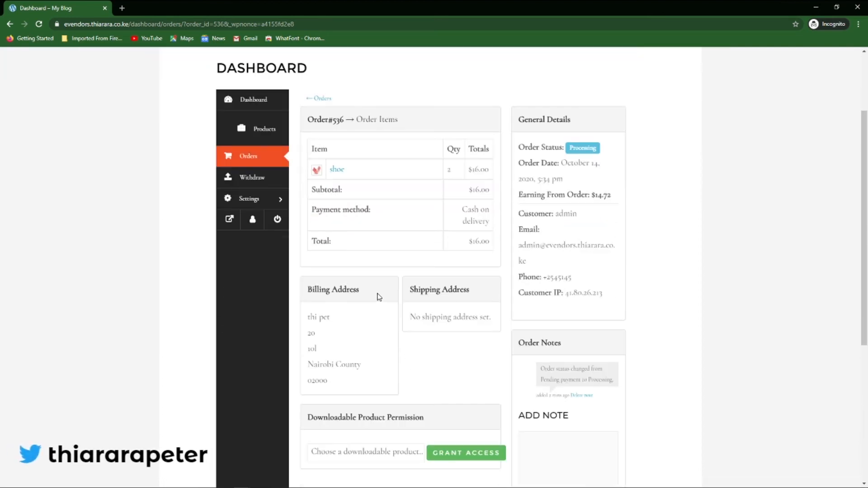
pyautogui.scroll(-7, 379, 297)
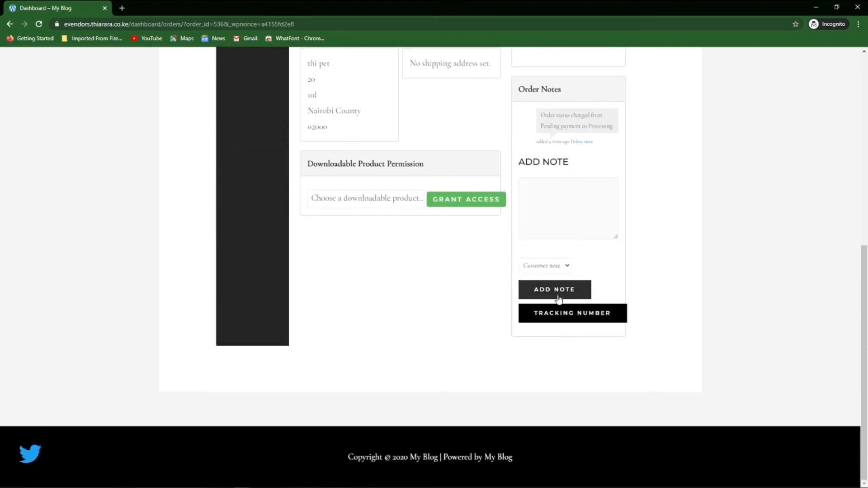
pyautogui.scroll(3, 542, 293)
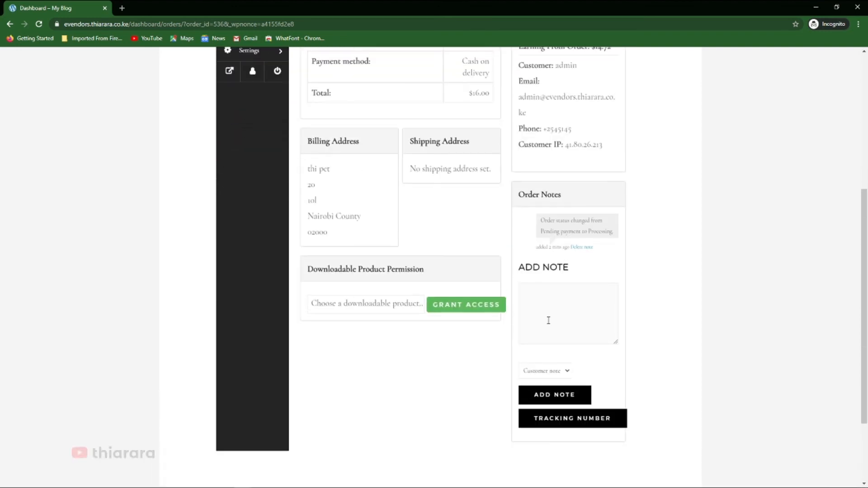
# Try the Add Note box, then open and close the Tracking Number form.
pyautogui.click(546, 292)
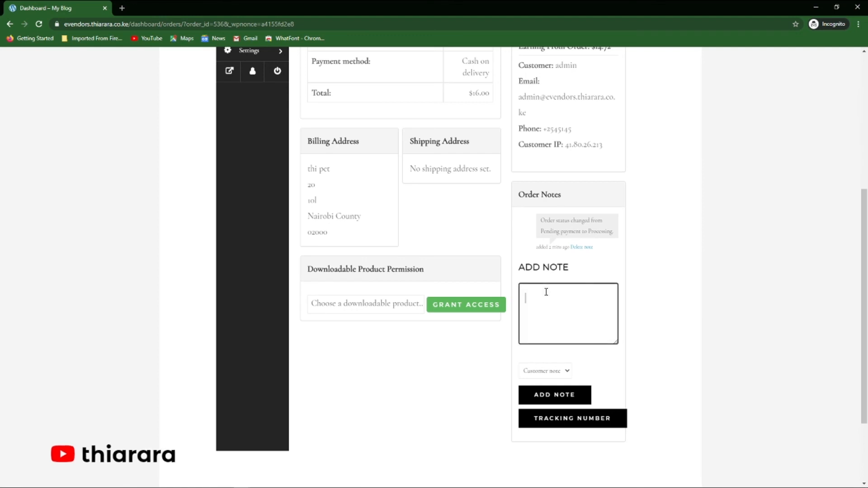
pyautogui.scroll(-3, 546, 302)
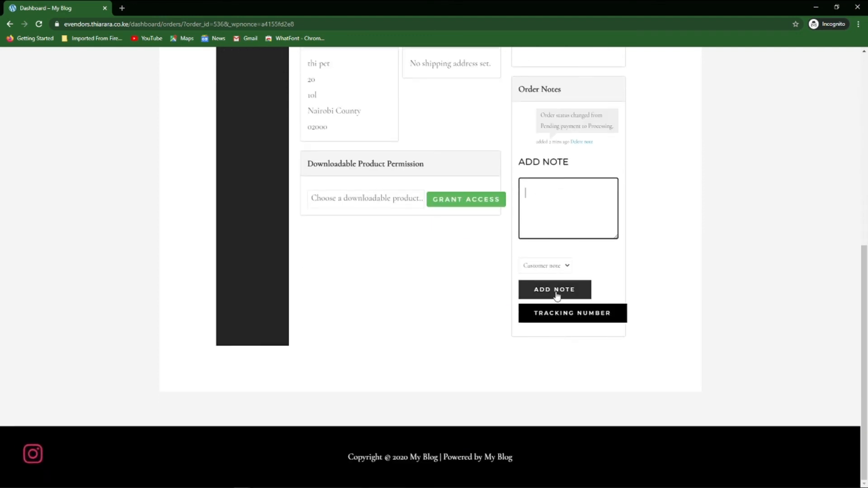
pyautogui.click(565, 314)
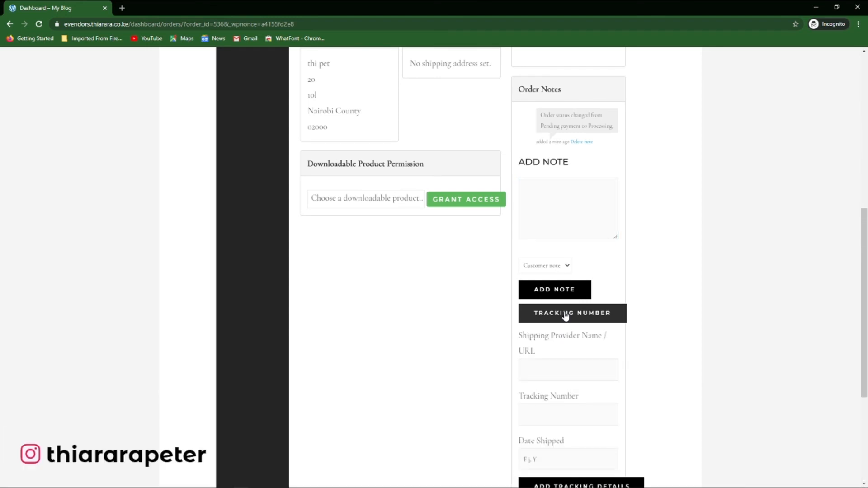
pyautogui.scroll(-3, 564, 314)
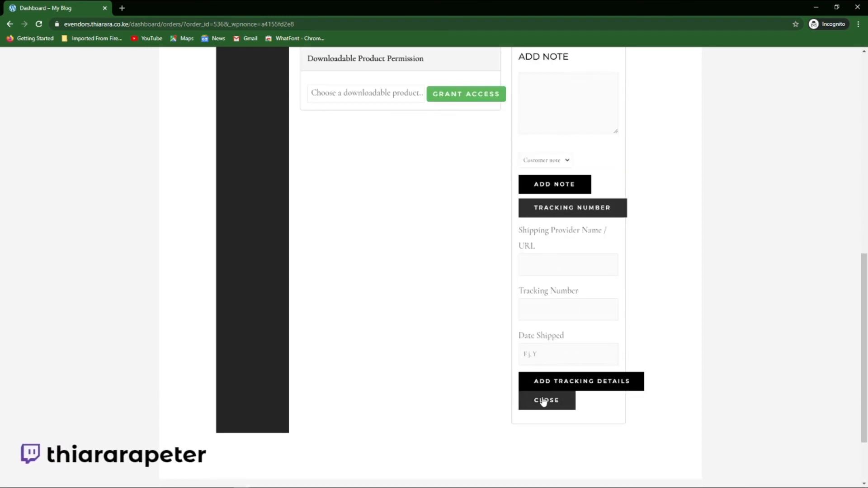
pyautogui.click(545, 400)
pyautogui.scroll(8, 561, 368)
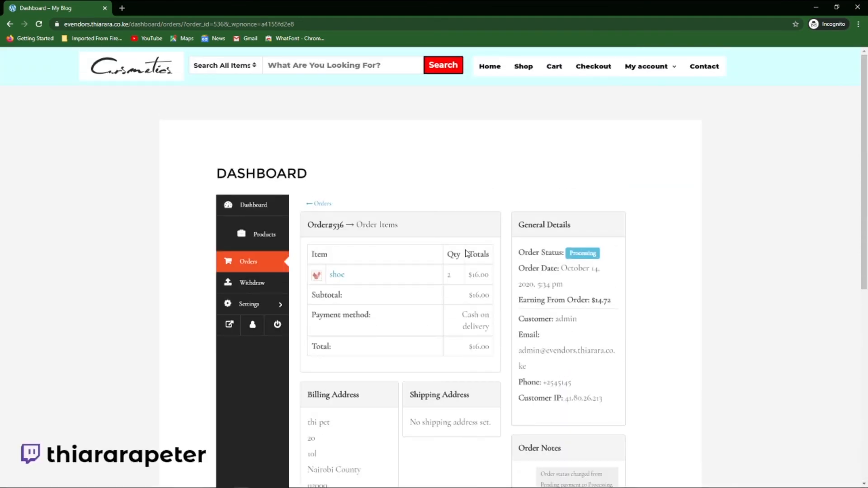
pyautogui.scroll(-8, 468, 254)
pyautogui.scroll(8, 533, 344)
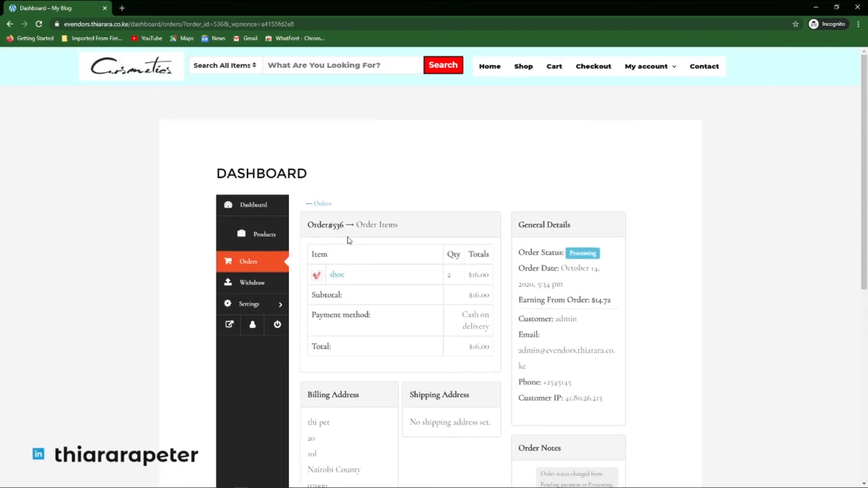
# Check the vendor's Withdraw page shows a $0.00 balance, then minimize to the admin dashboard.
pyautogui.click(250, 286)
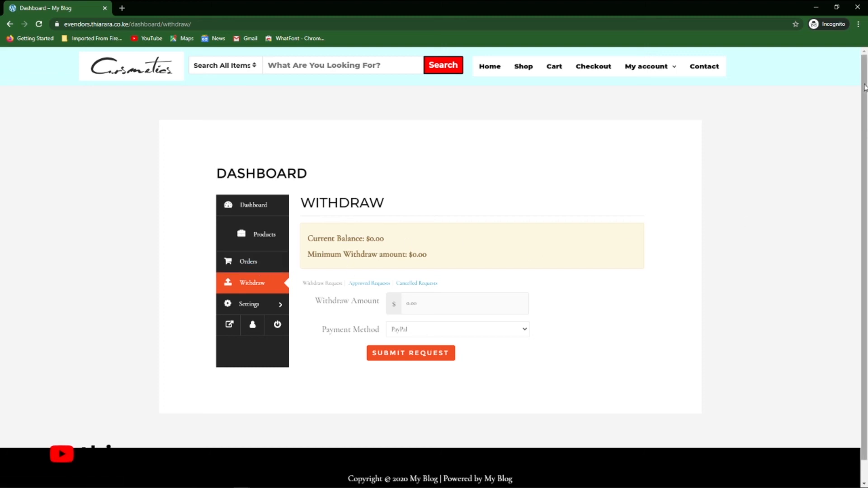
pyautogui.click(816, 8)
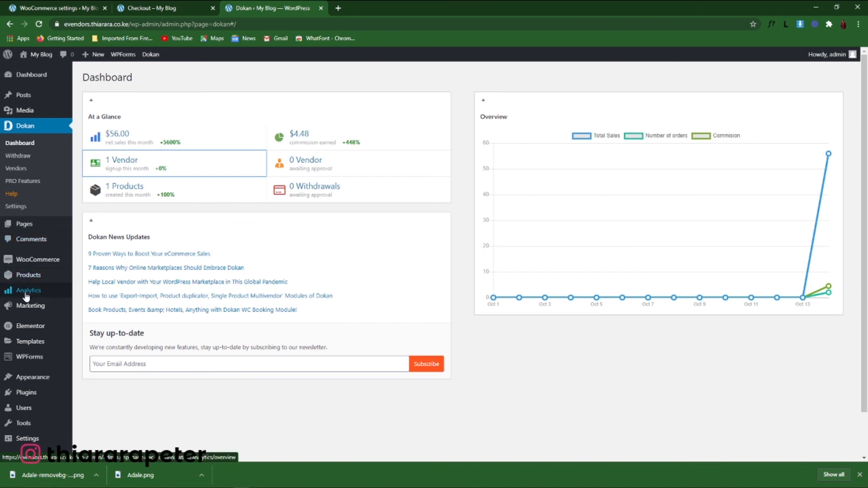
# Set WooCommerce order #534 to Completed and update it, then return to the vendor window.
pyautogui.moveTo(36, 260)
pyautogui.click(89, 274)
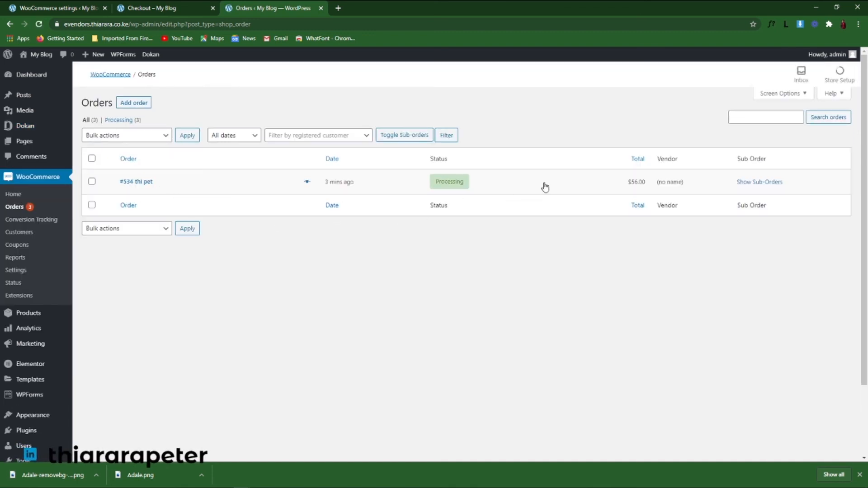
pyautogui.click(135, 183)
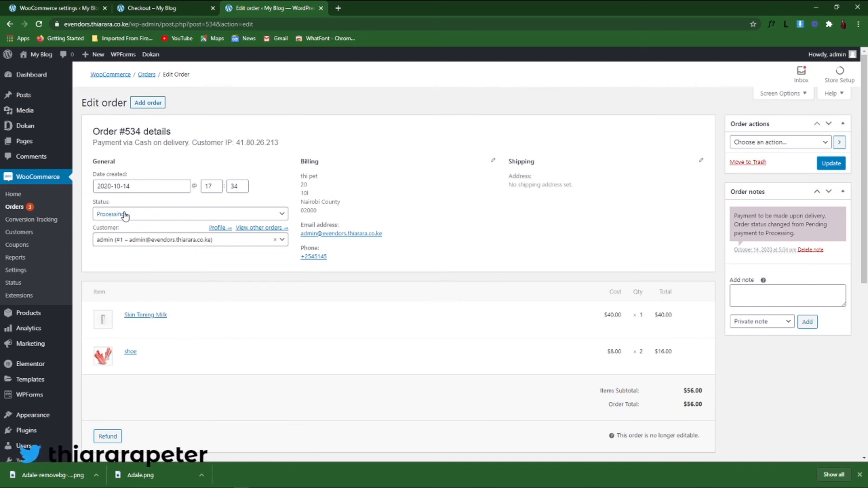
pyautogui.click(139, 216)
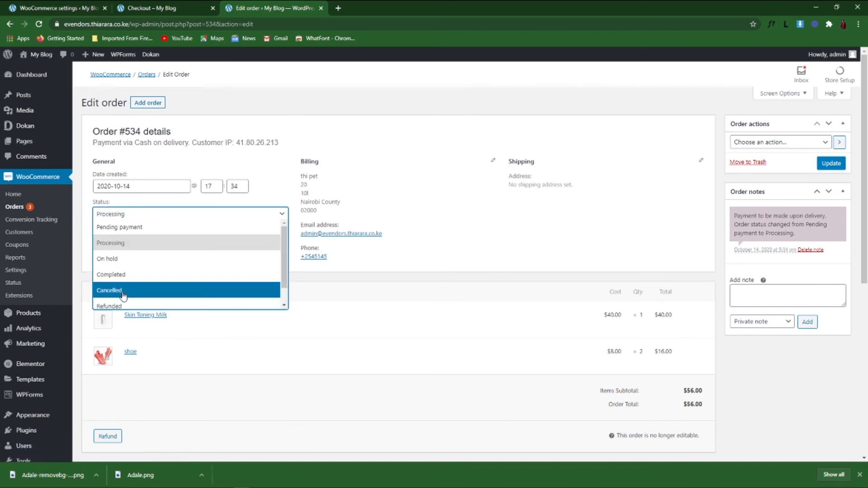
pyautogui.click(126, 274)
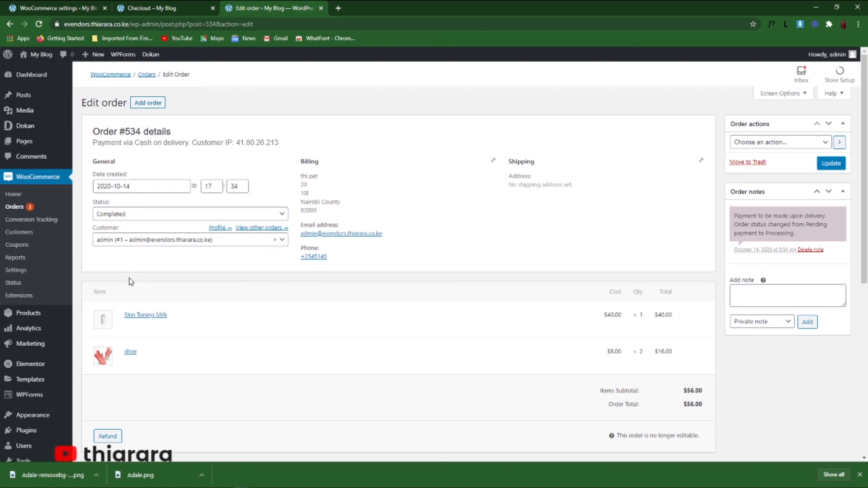
pyautogui.click(834, 165)
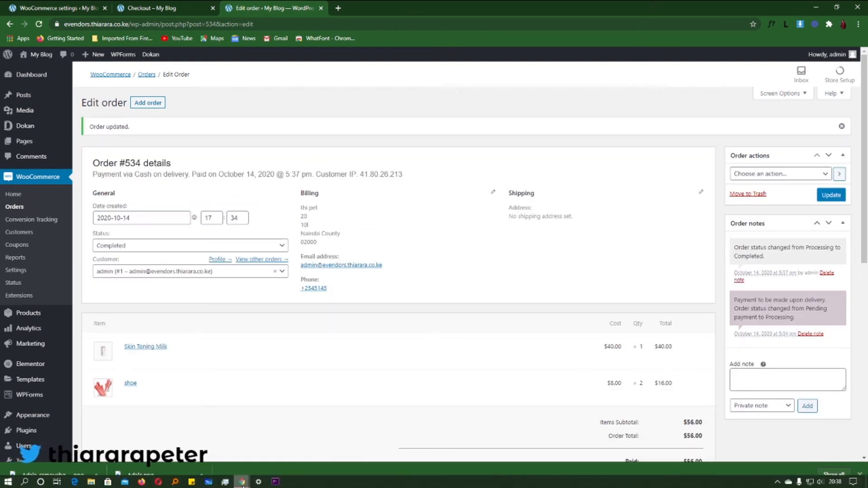
pyautogui.moveTo(243, 484)
pyautogui.click(273, 452)
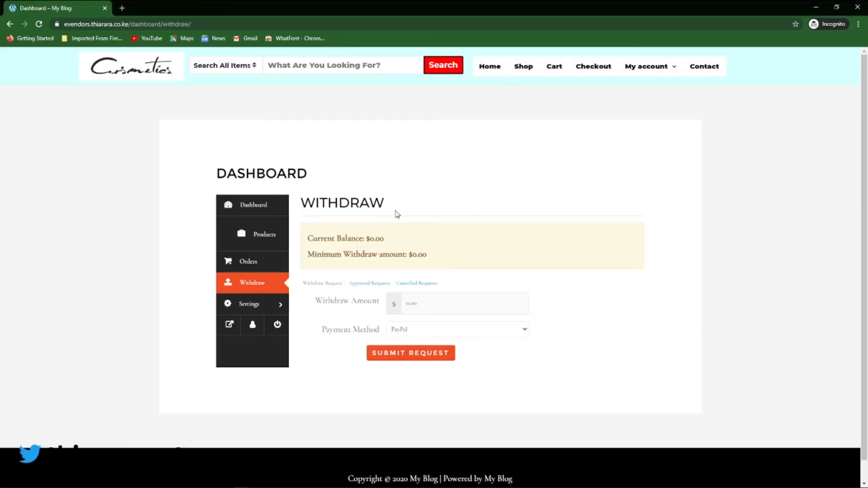
# Reload the vendor dashboard and review its $16.00 sales and $14.72 earning figures.
pyautogui.click(44, 26)
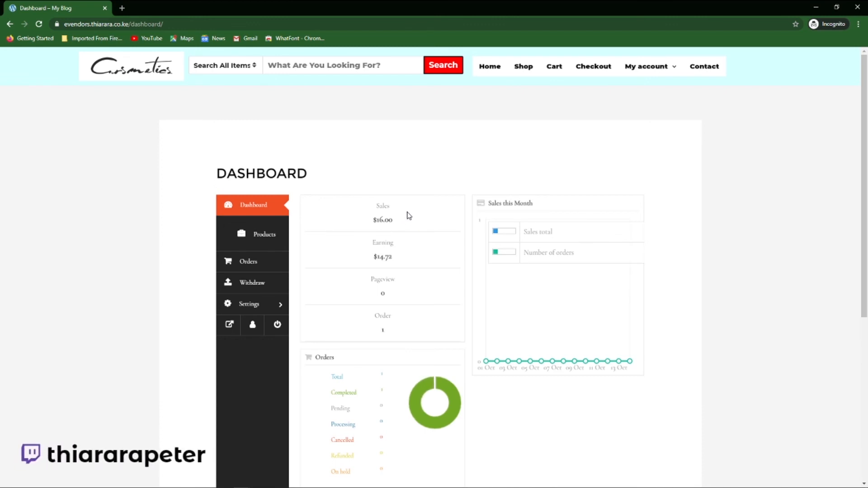
pyautogui.moveTo(409, 222); pyautogui.dragTo(370, 223)
pyautogui.scroll(-3, 459, 360)
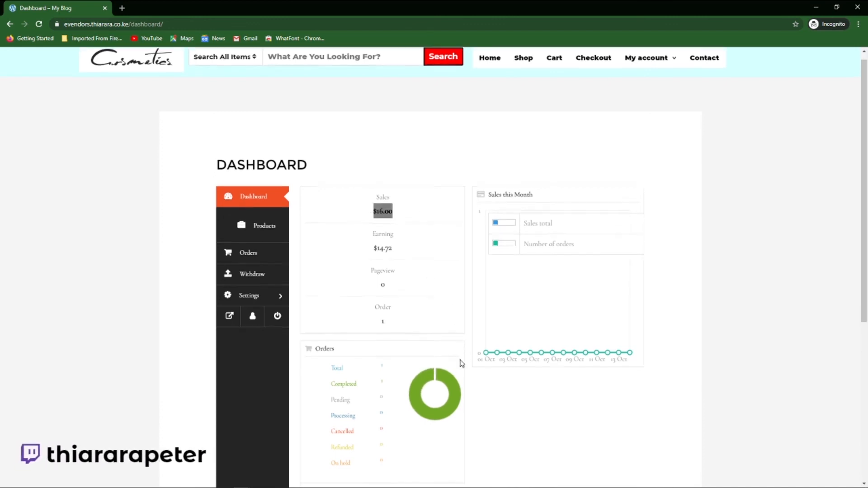
pyautogui.scroll(-3, 469, 316)
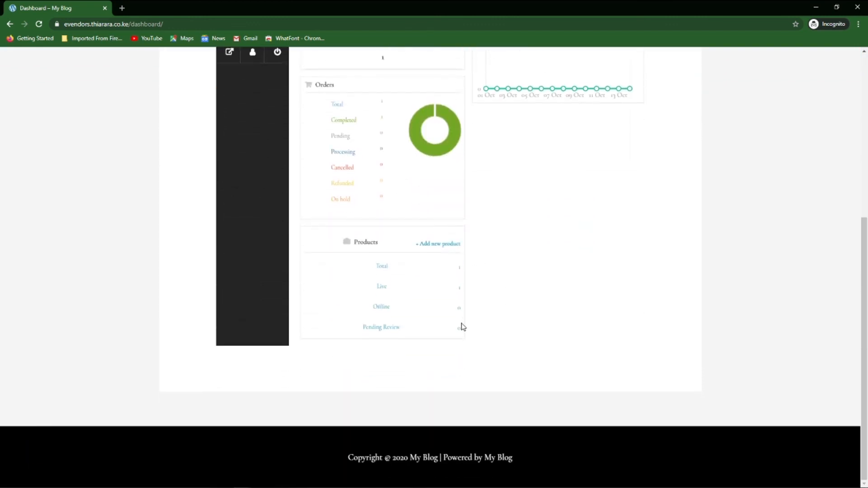
pyautogui.scroll(5, 461, 326)
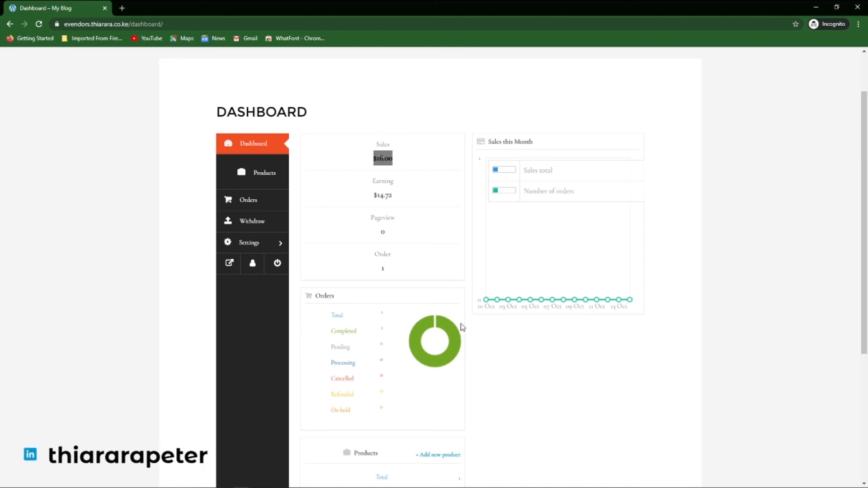
pyautogui.scroll(2, 461, 324)
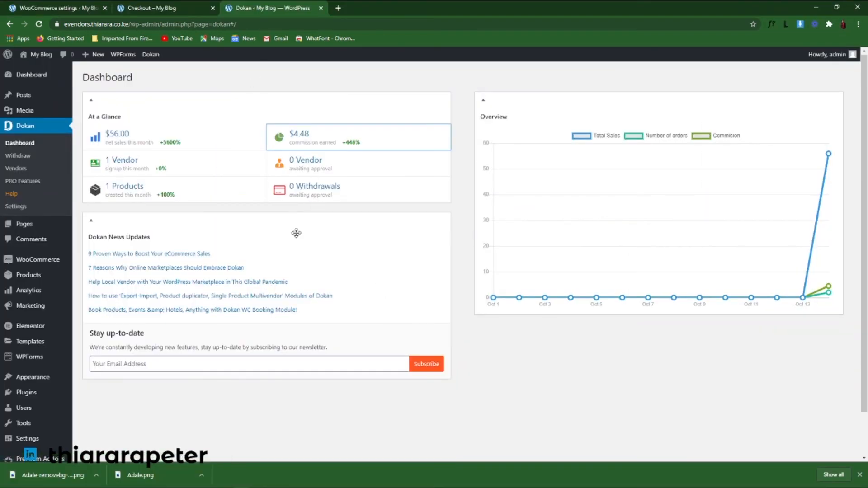
# From the vendor window, submit a 14.72 PayPal withdrawal request, then minimize back to admin.
pyautogui.moveTo(223, 485)
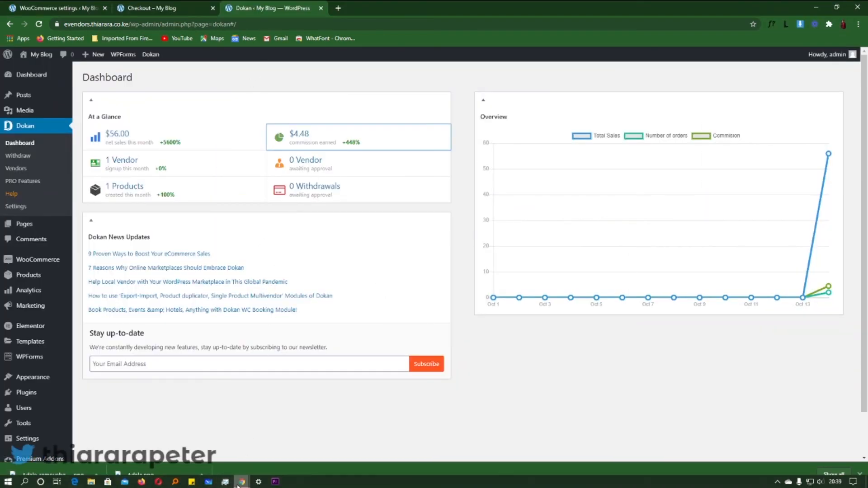
pyautogui.click(269, 447)
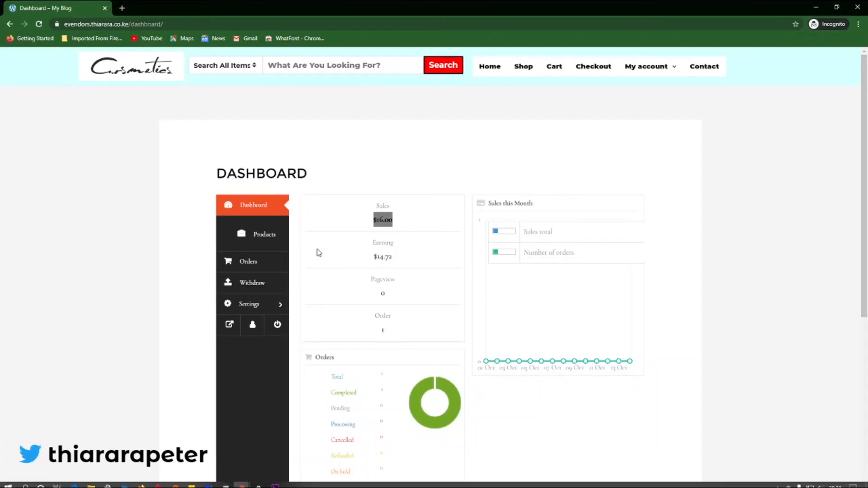
pyautogui.click(260, 281)
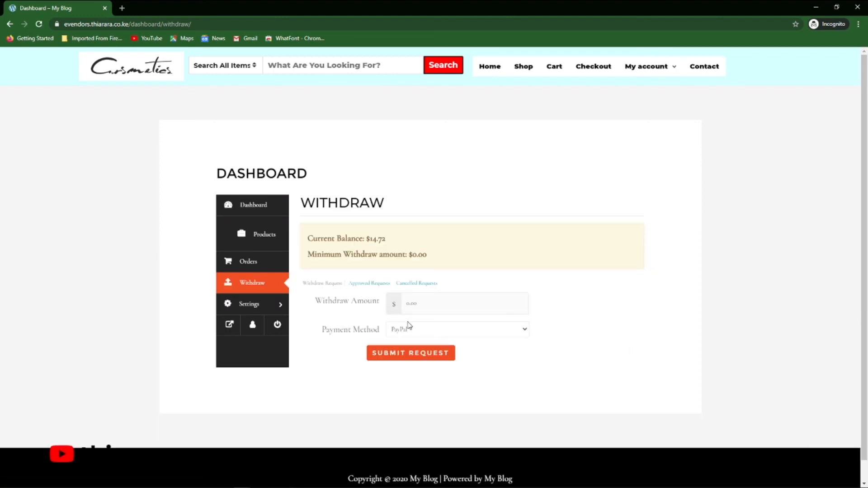
pyautogui.click(432, 307)
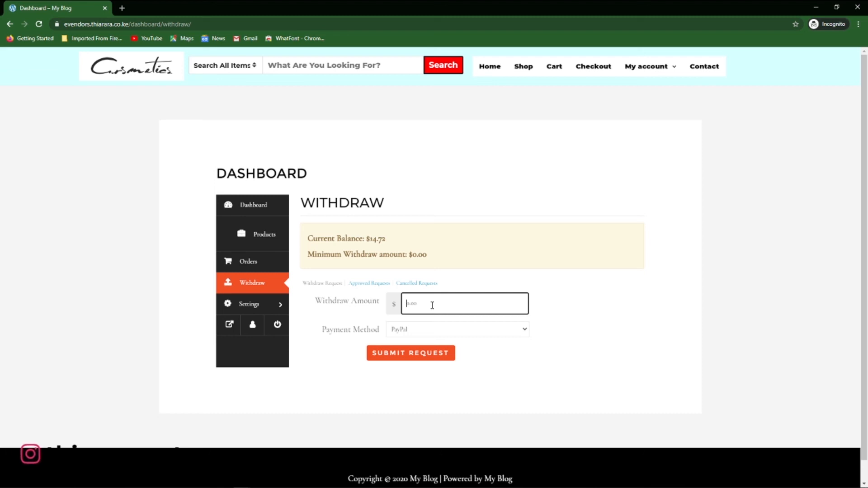
pyautogui.write('14.72')
pyautogui.click(415, 354)
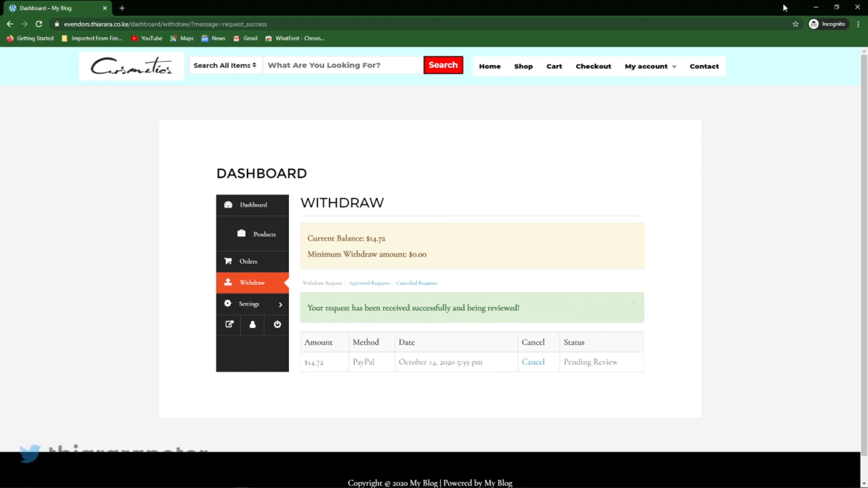
pyautogui.click(816, 7)
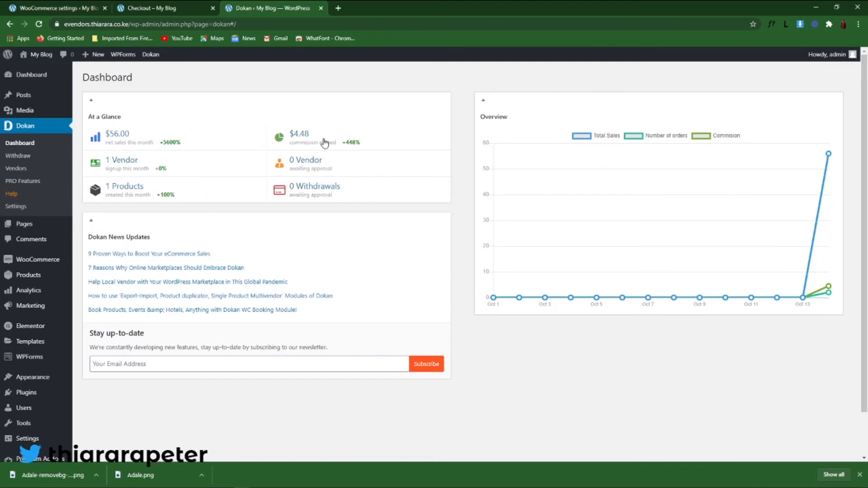
# Approve the $14.72 request in Dokan > Withdraw and verify it under the Approved filter.
pyautogui.click(41, 24)
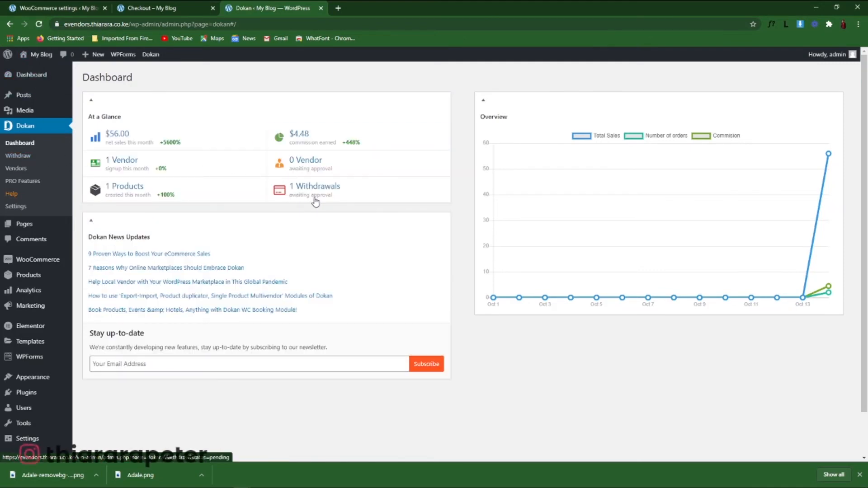
pyautogui.click(19, 157)
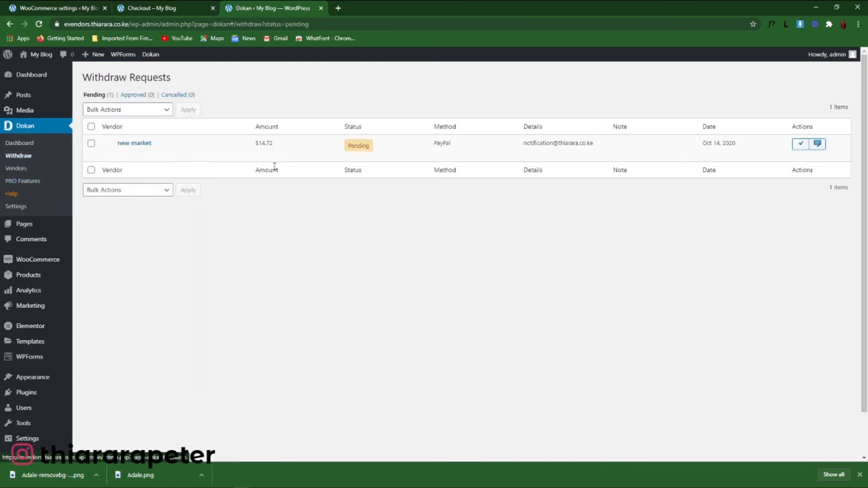
pyautogui.click(801, 145)
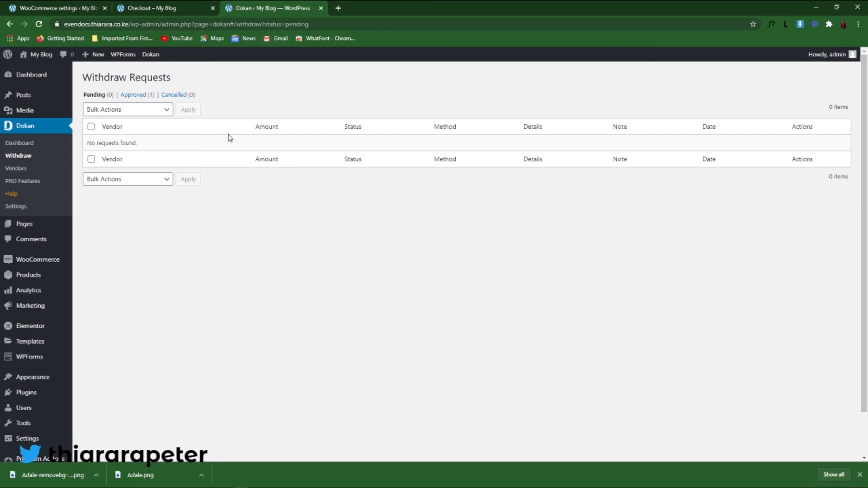
pyautogui.click(136, 95)
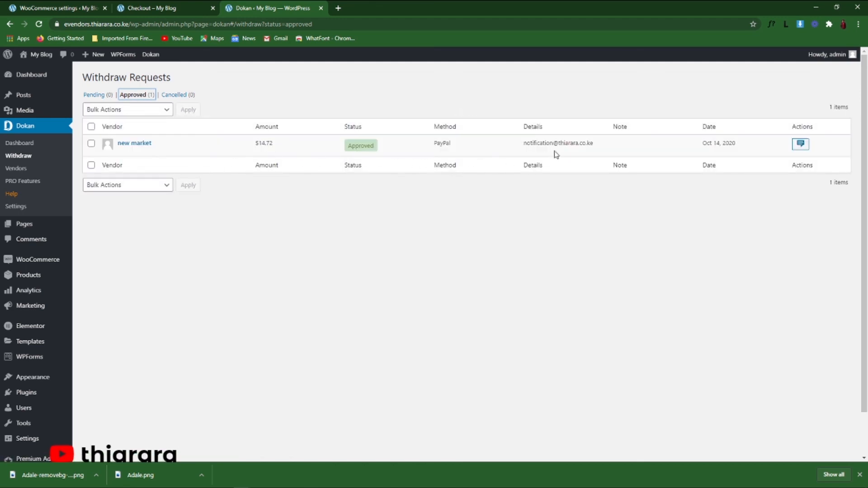
pyautogui.moveTo(617, 153); pyautogui.dragTo(527, 144)
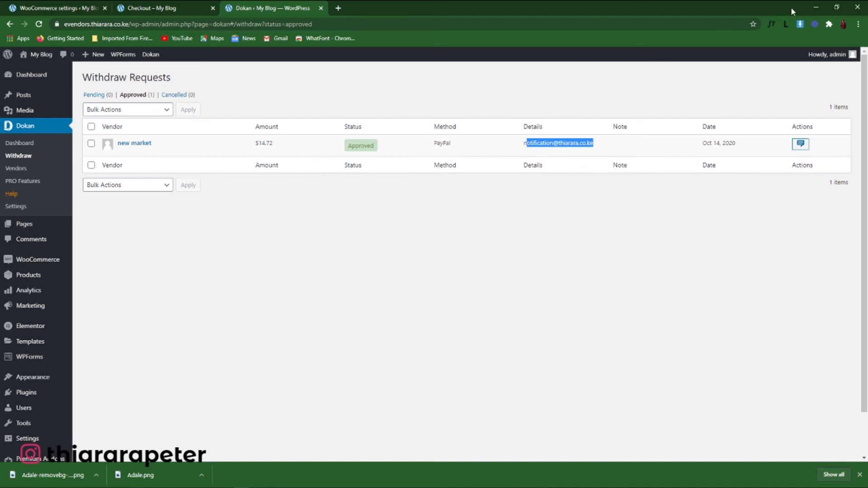
pyautogui.click(816, 6)
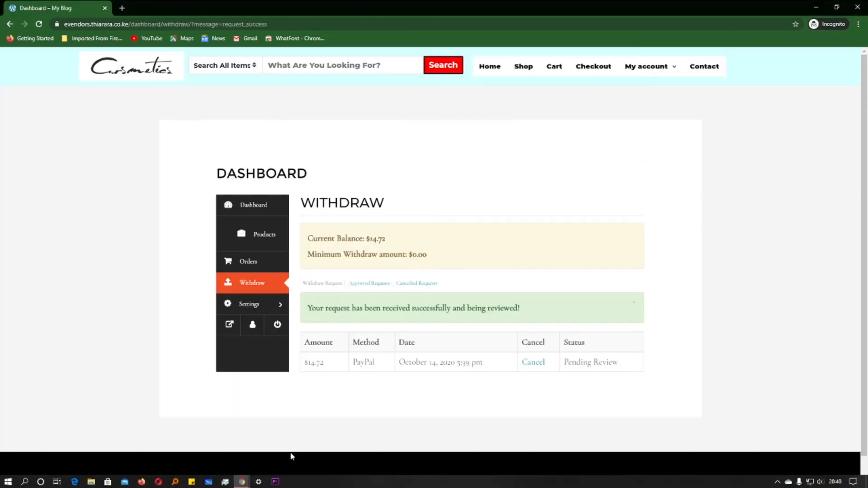
# Reload the vendor's Withdraw page, confirm the $0.00 current balance, then return to Dashboard.
pyautogui.click(41, 24)
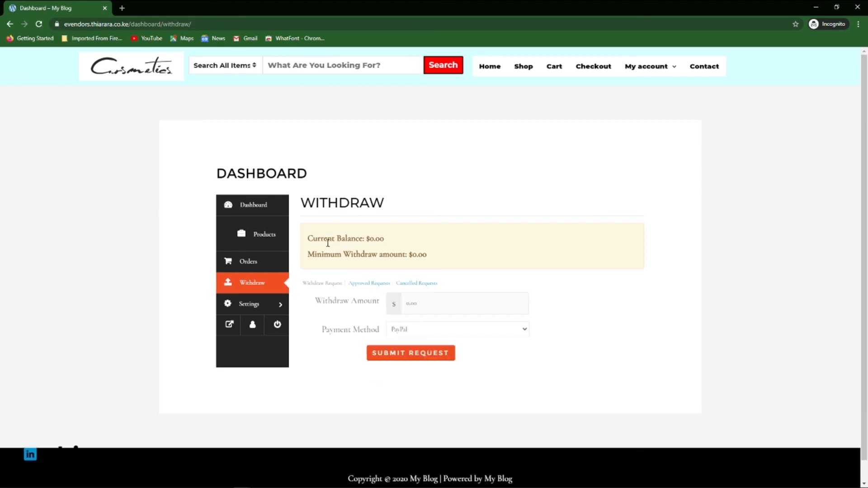
pyautogui.moveTo(387, 240); pyautogui.dragTo(368, 241)
pyautogui.moveTo(435, 256); pyautogui.dragTo(409, 255)
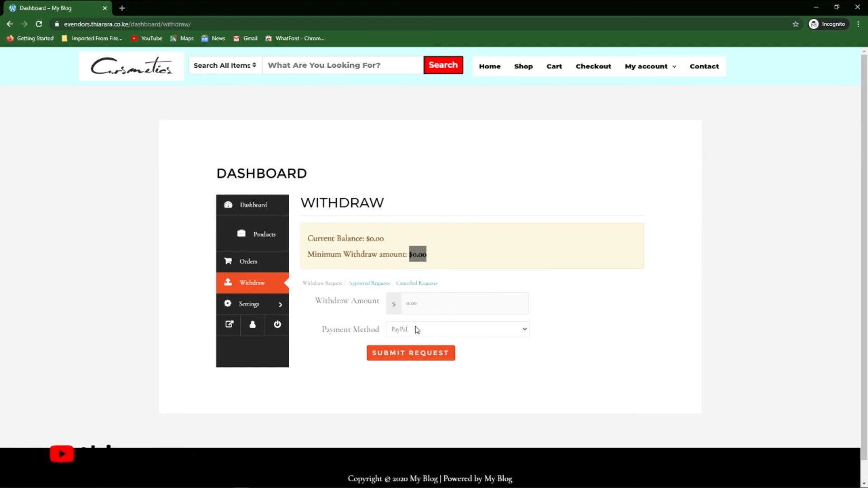
pyautogui.click(331, 180)
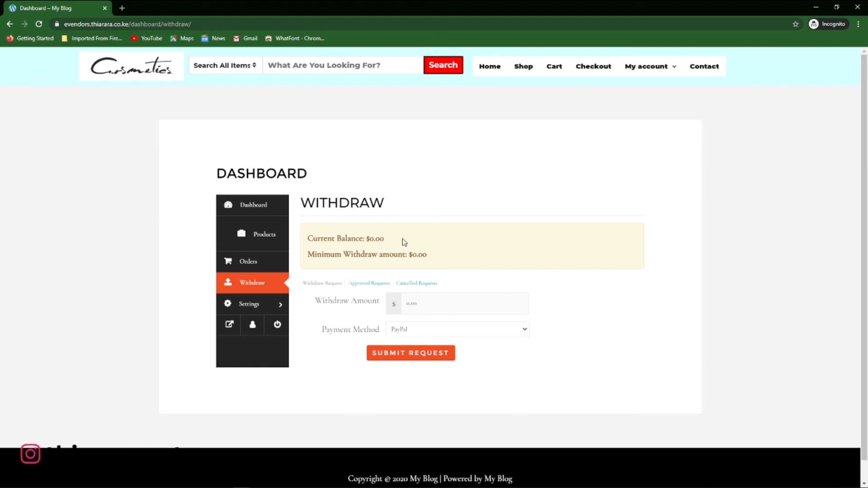
pyautogui.moveTo(378, 205); pyautogui.dragTo(316, 206)
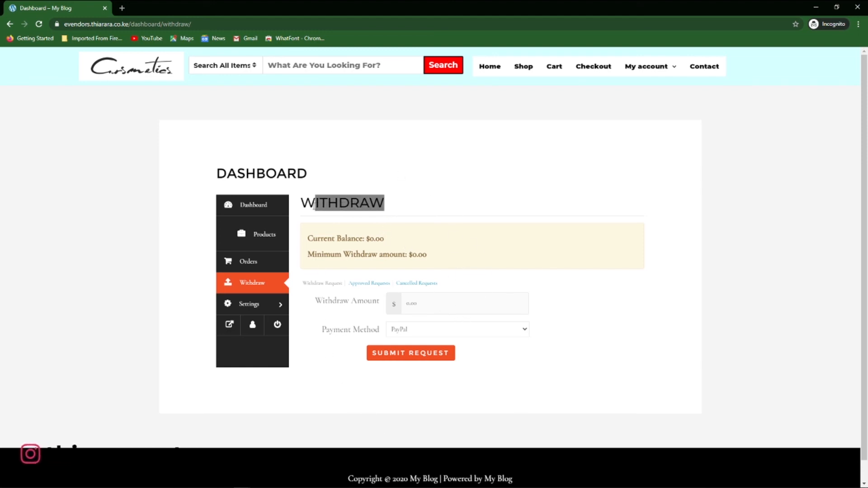
pyautogui.click(275, 216)
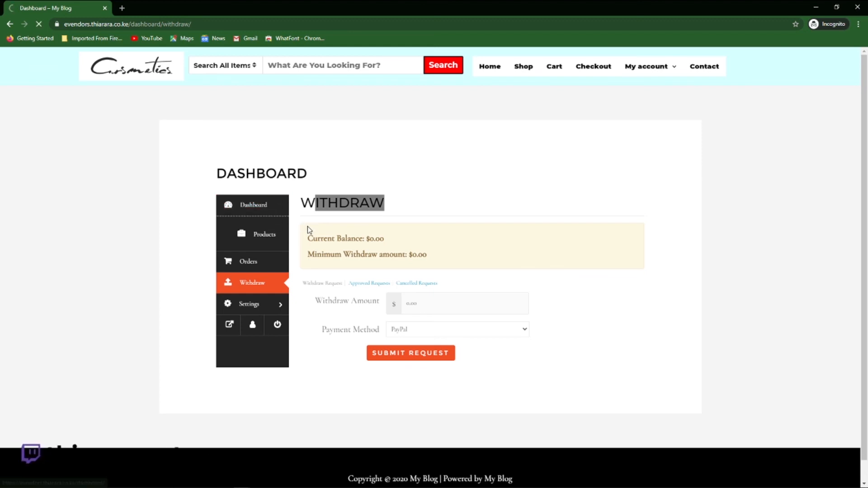